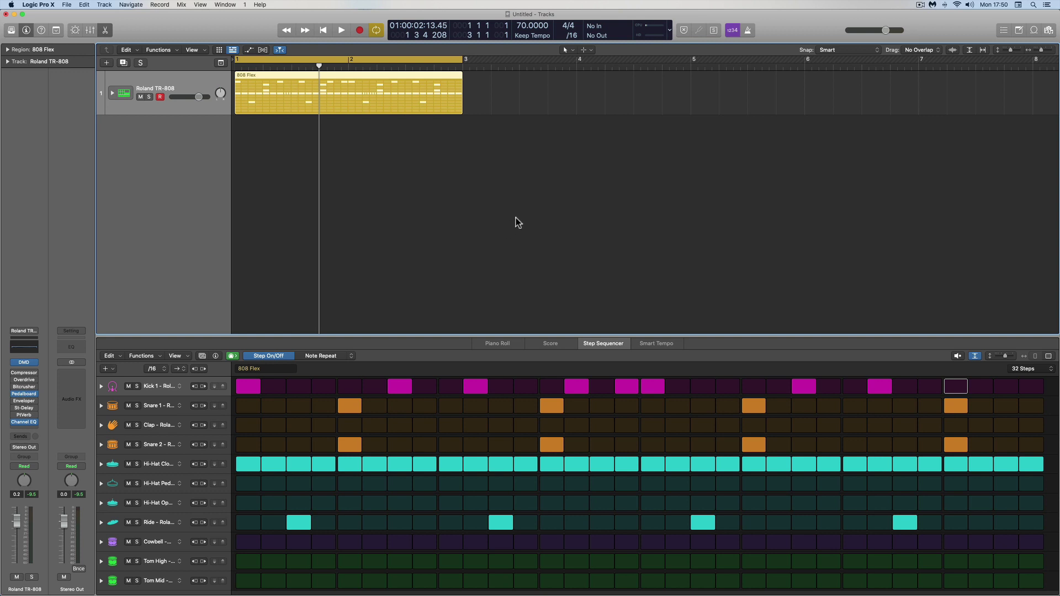
- Play the drum pattern briefly, then select the Roland TR-808 track
key(space)
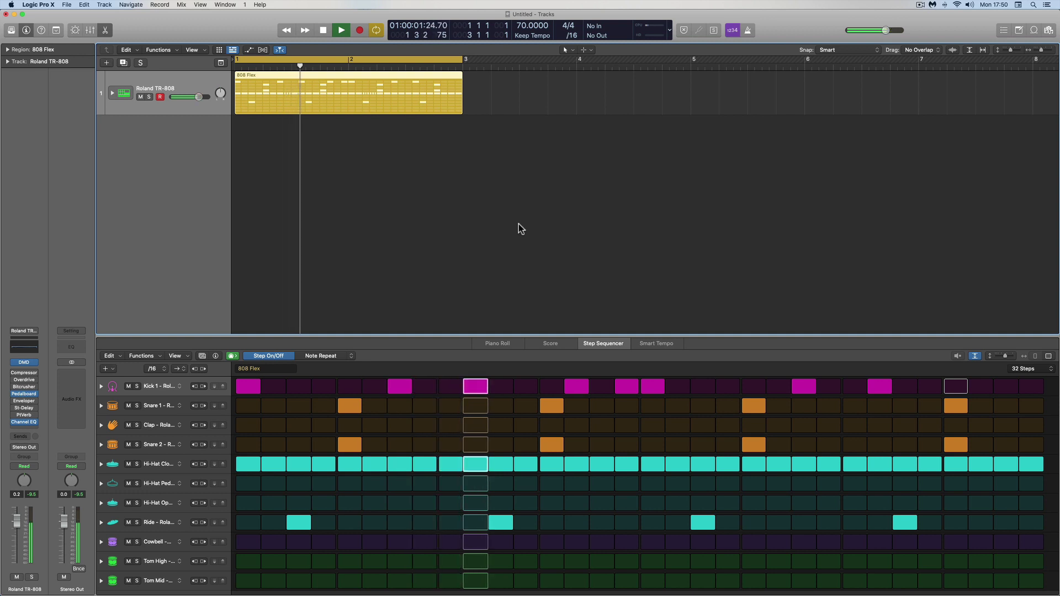
key(space)
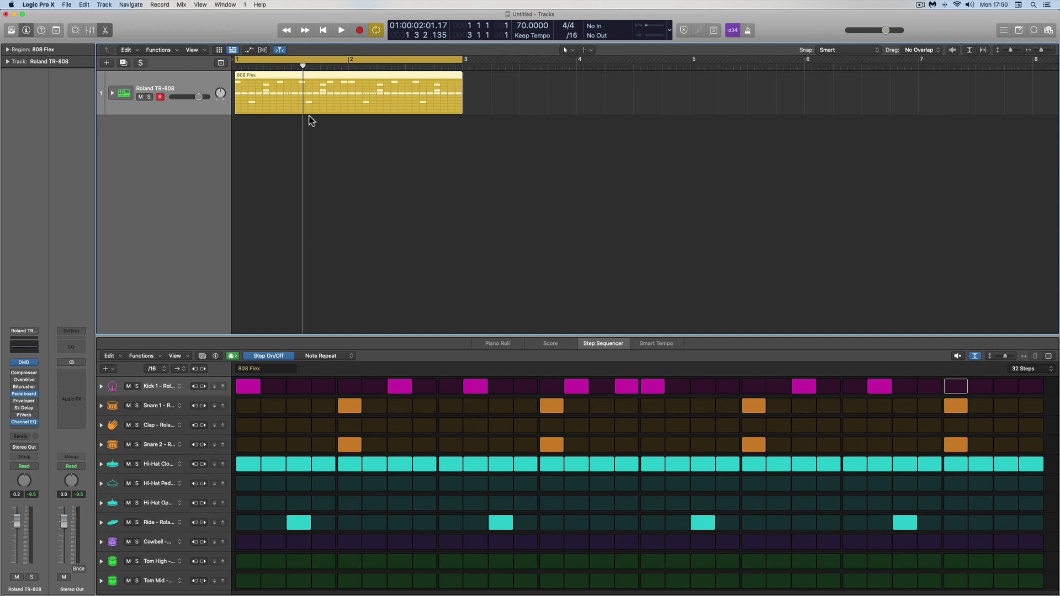
scroll(331, 97, up, 1)
click(183, 81)
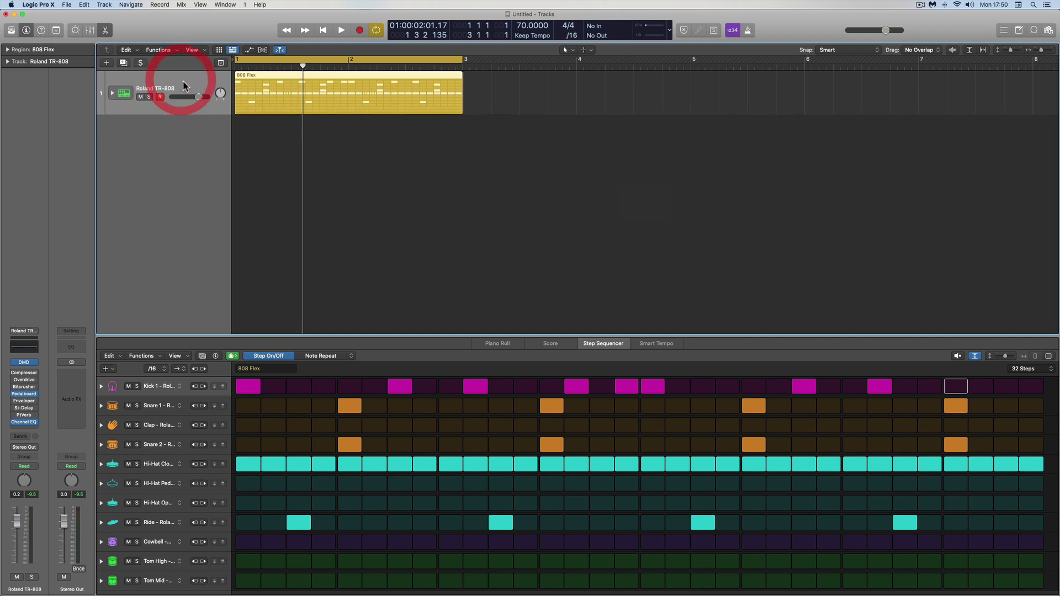
- Inspect the drum kit pads, auditioning Tom Low and comparing the Kick 1 and Snare 1 samples
click(23, 362)
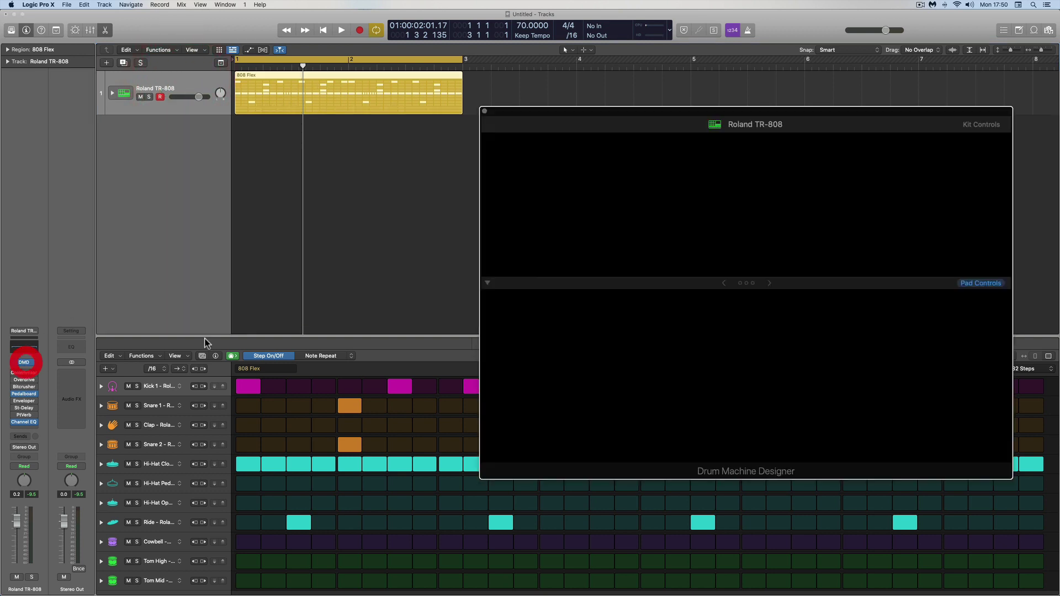
drag(578, 117, 493, 114)
click(564, 184)
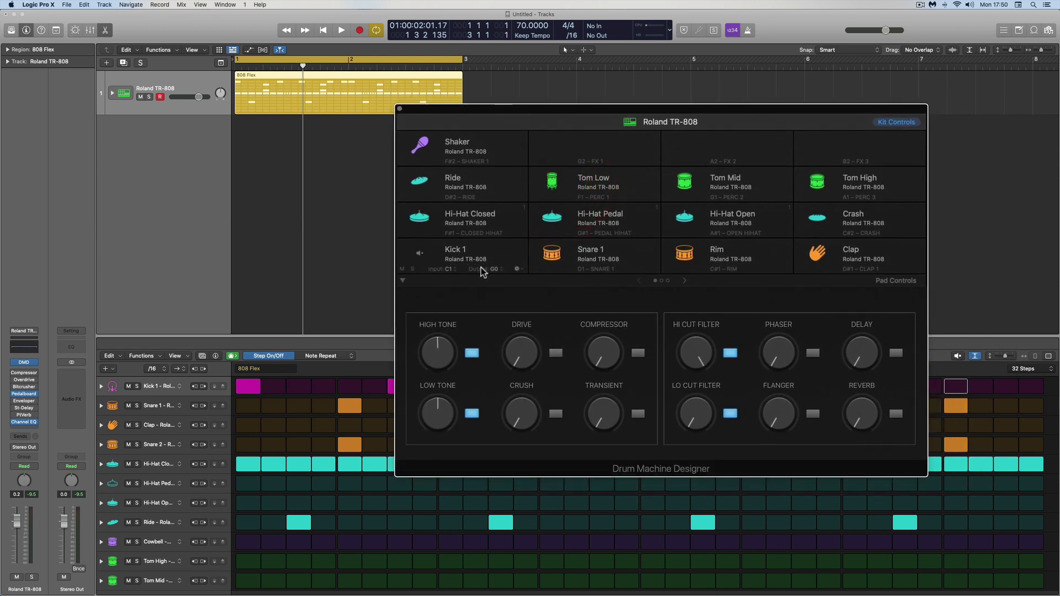
click(496, 255)
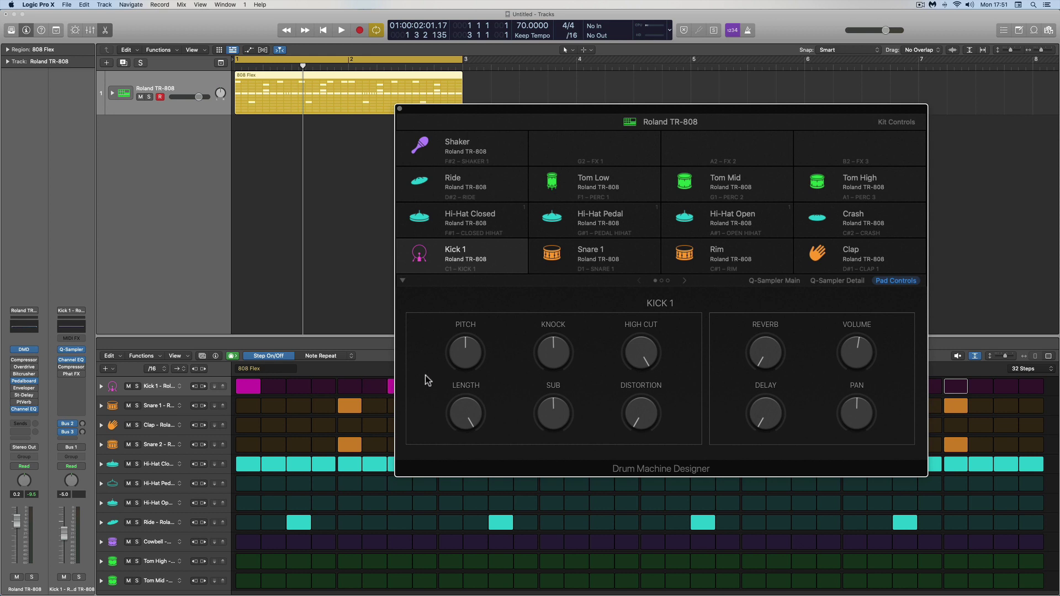
mouse_move(449, 268)
click(470, 254)
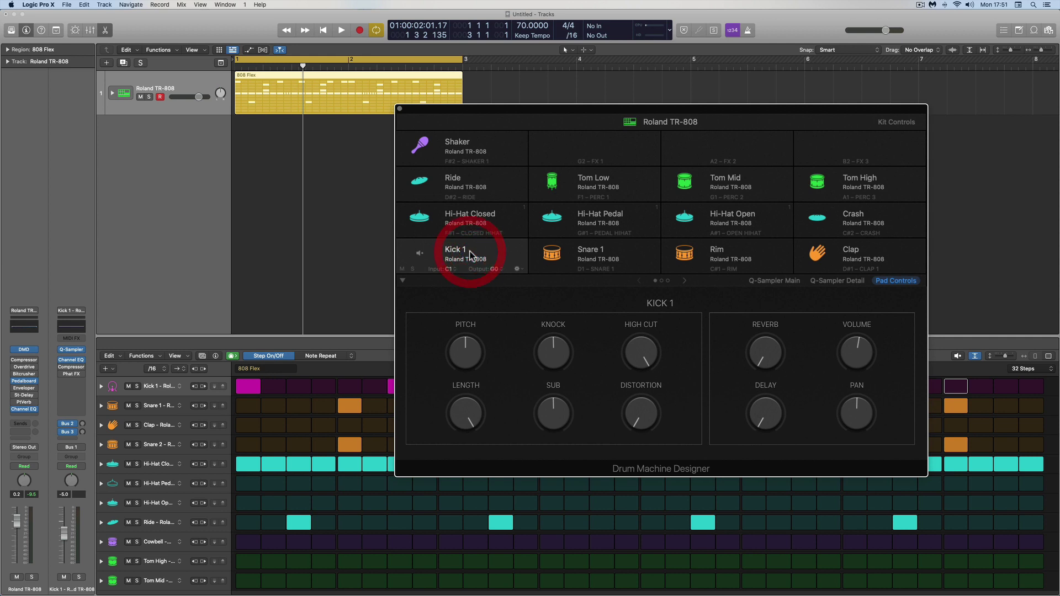
click(774, 281)
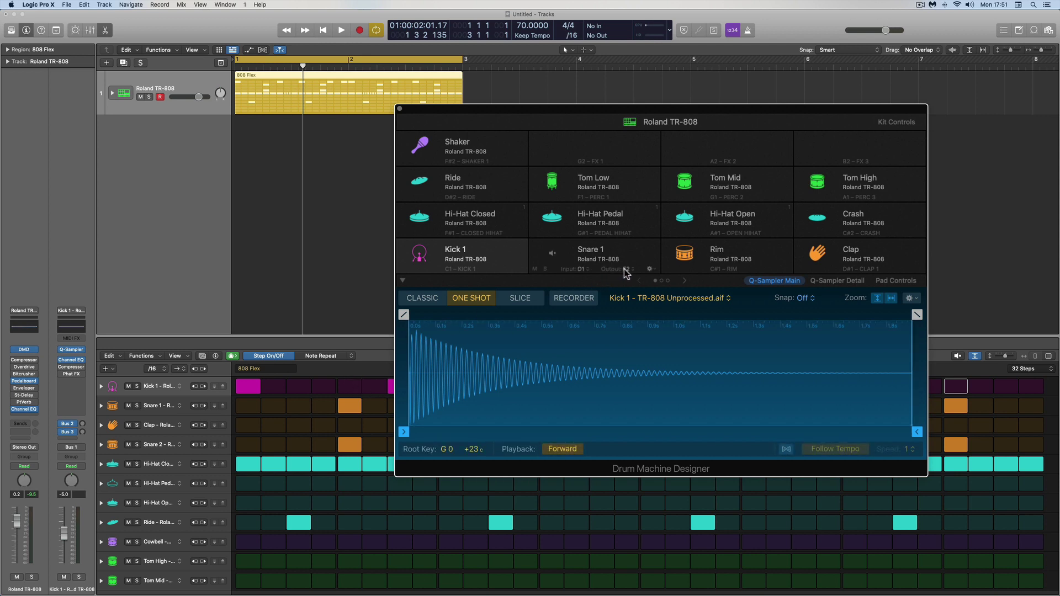
click(627, 265)
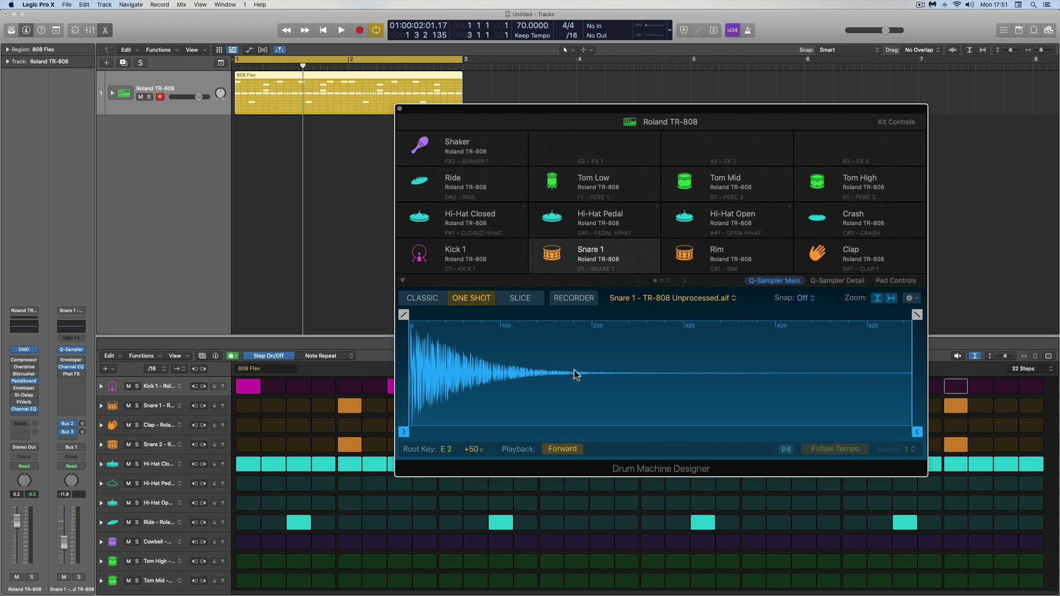
click(481, 251)
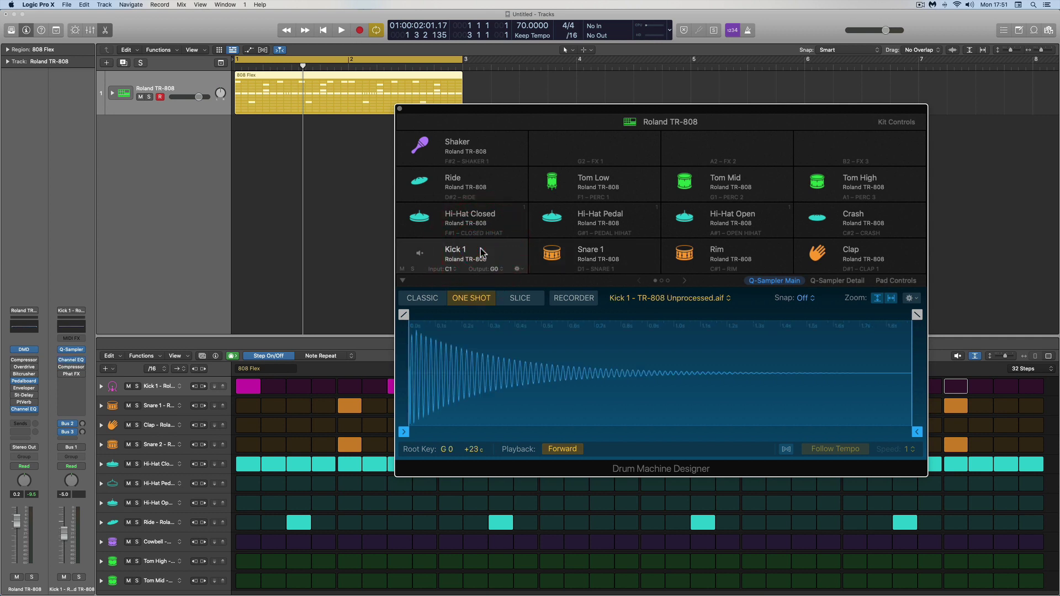
click(400, 109)
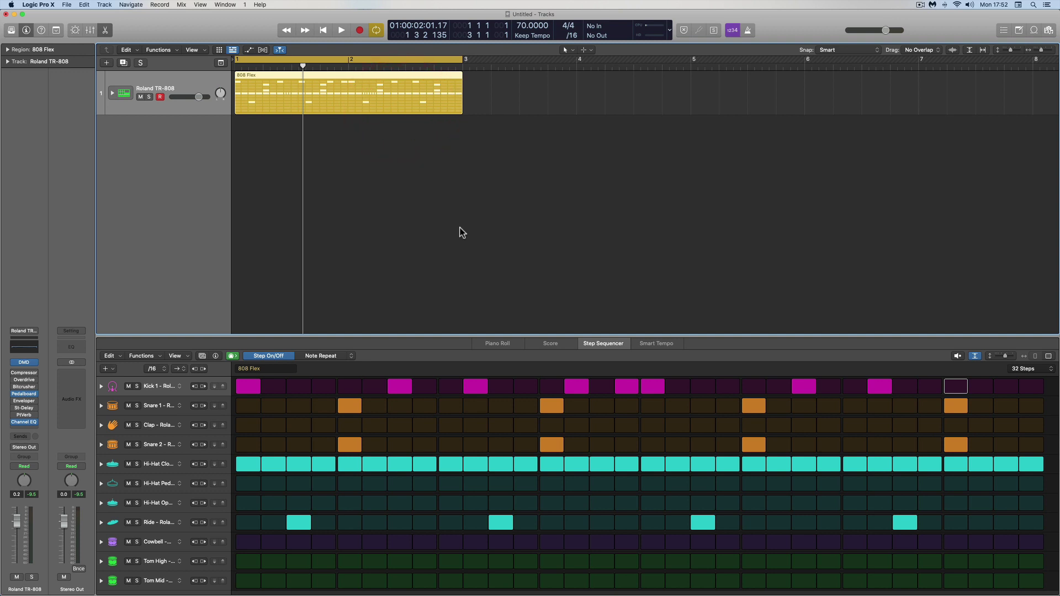
- Expand the TR-808 stack and draw an empty MIDI region on Kick 1 with the Pencil tool
click(112, 95)
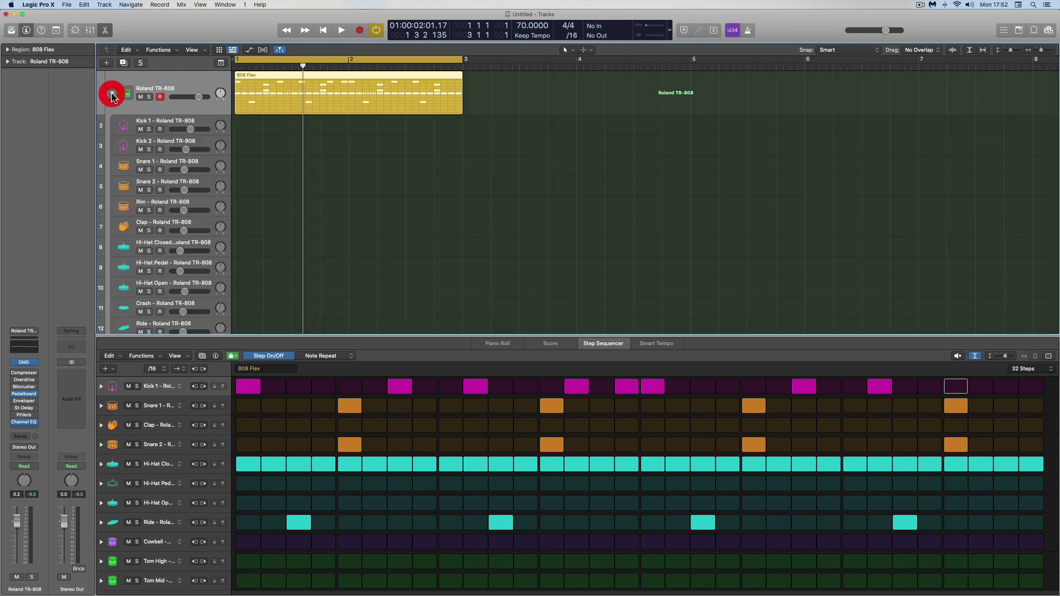
click(208, 124)
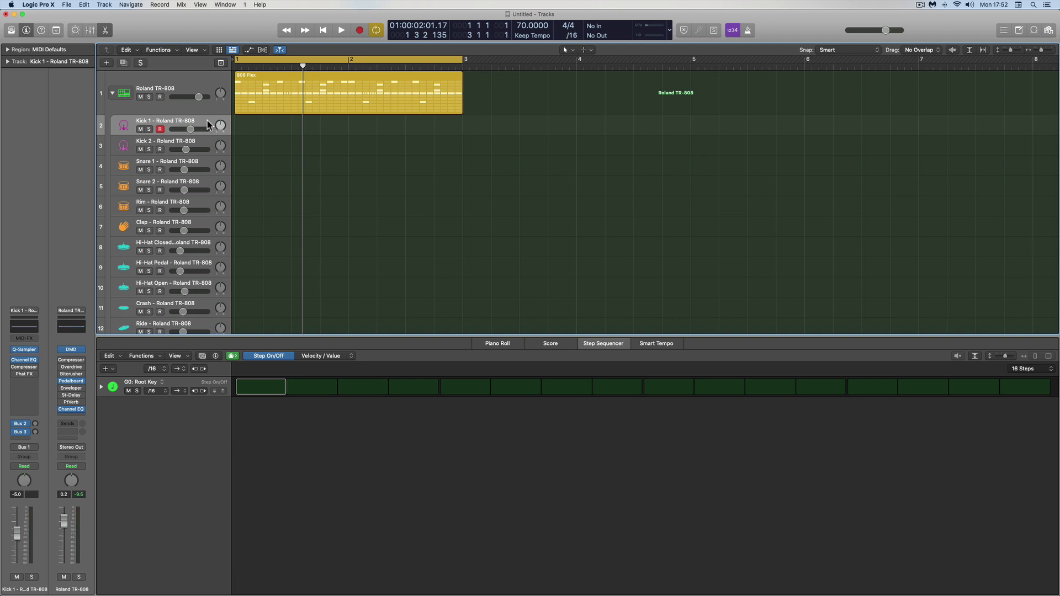
right_click(252, 127)
click(262, 138)
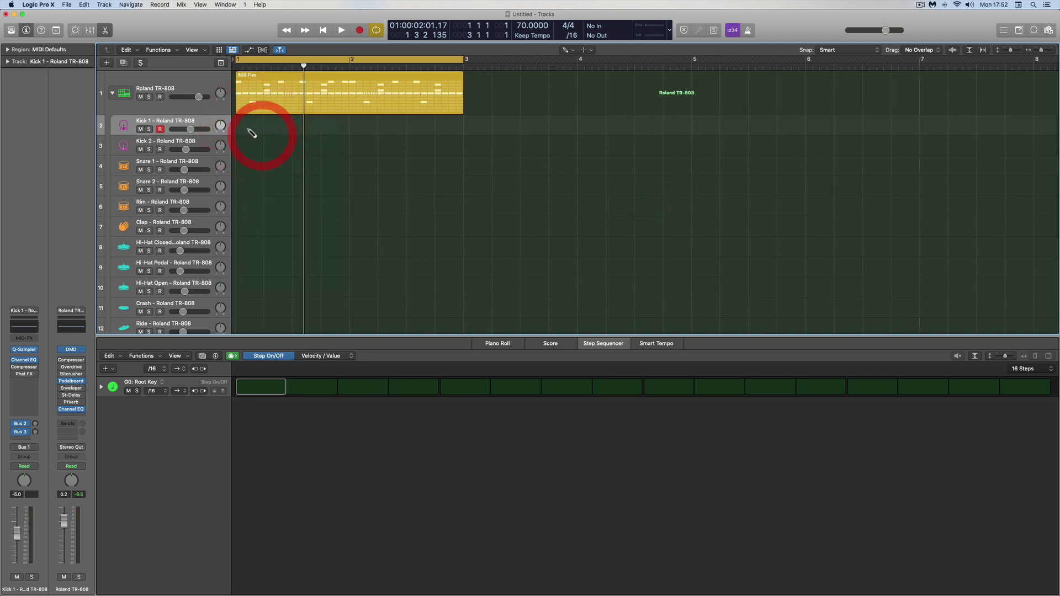
click(252, 127)
right_click(267, 137)
click(273, 139)
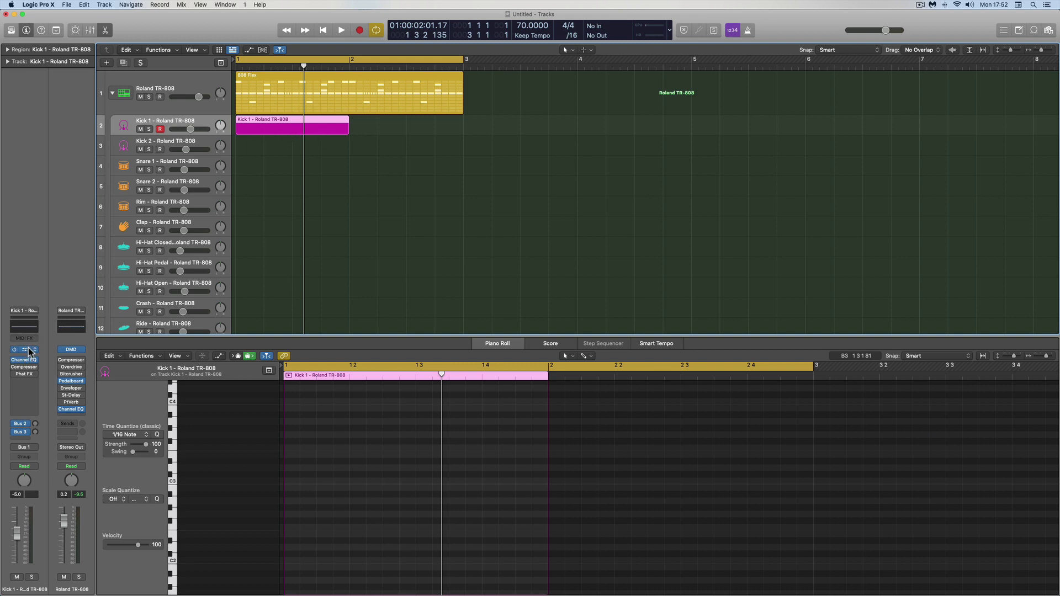
mouse_move(24, 352)
- Peek at Kick 1's Quick Sampler, then audition the kick at pitches from very low up to around C5
click(25, 351)
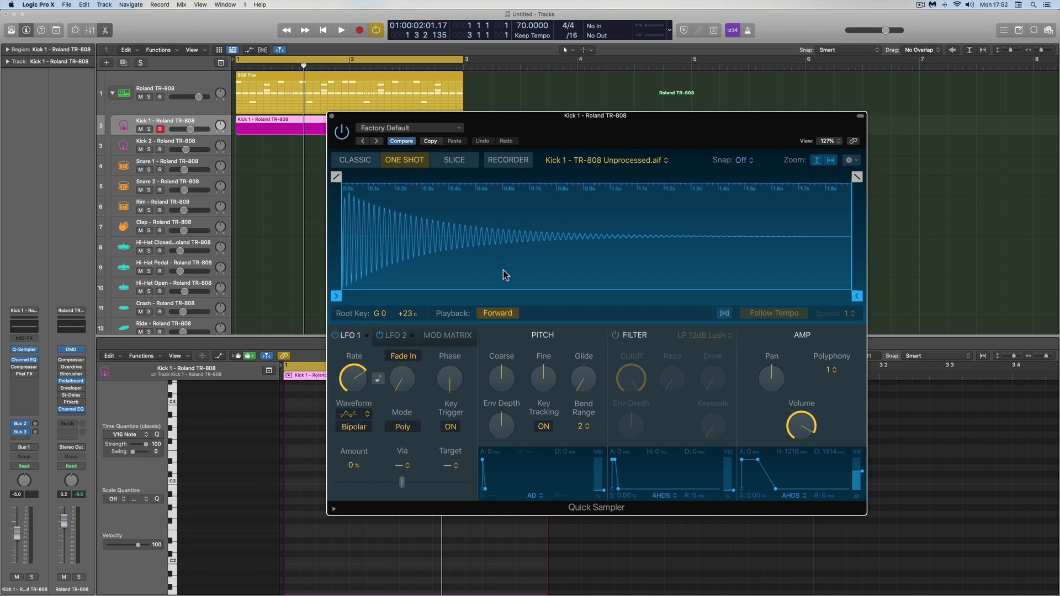
click(332, 116)
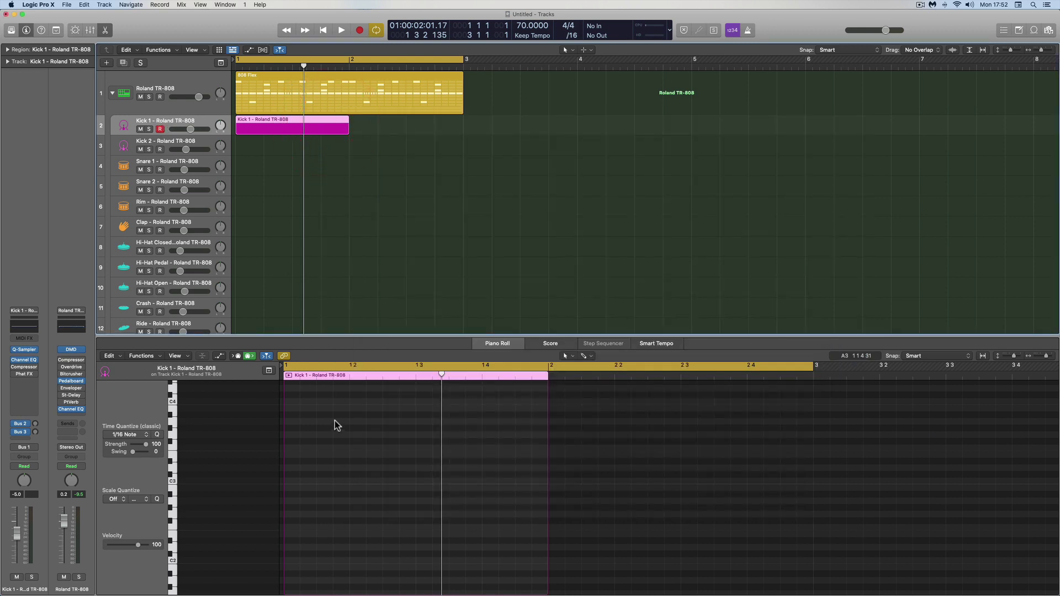
click(173, 462)
drag(170, 466, 170, 516)
click(173, 538)
scroll(172, 541, down, 4)
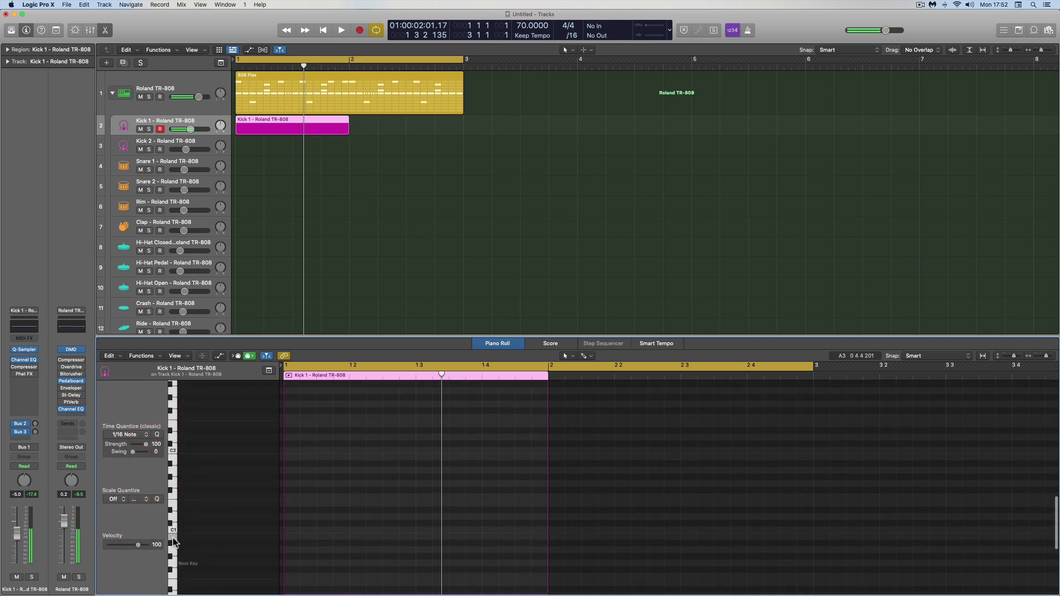
click(171, 539)
click(174, 502)
click(173, 473)
click(174, 450)
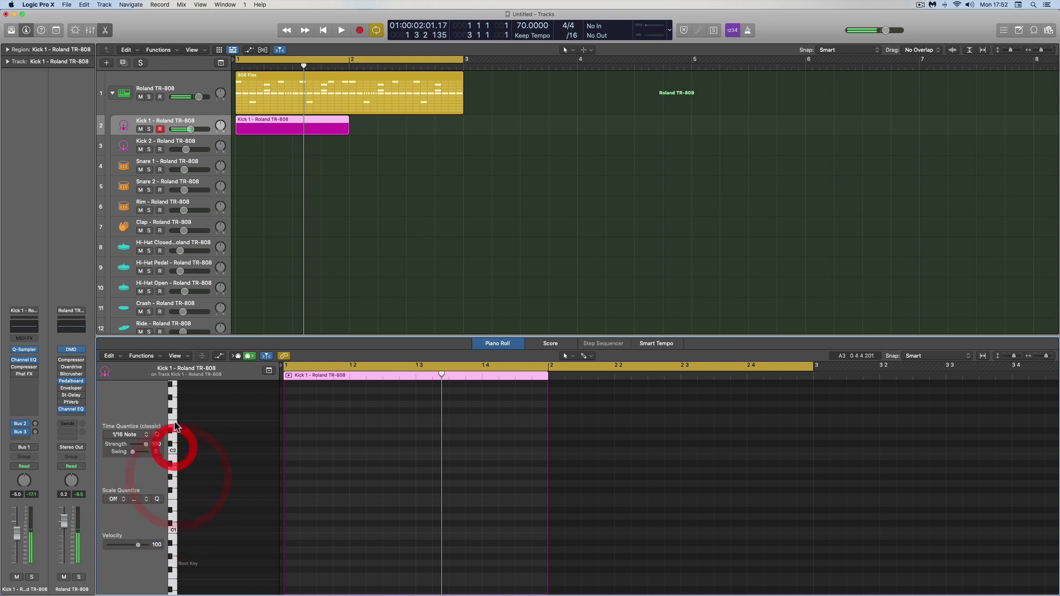
scroll(175, 427, up, 6)
click(174, 405)
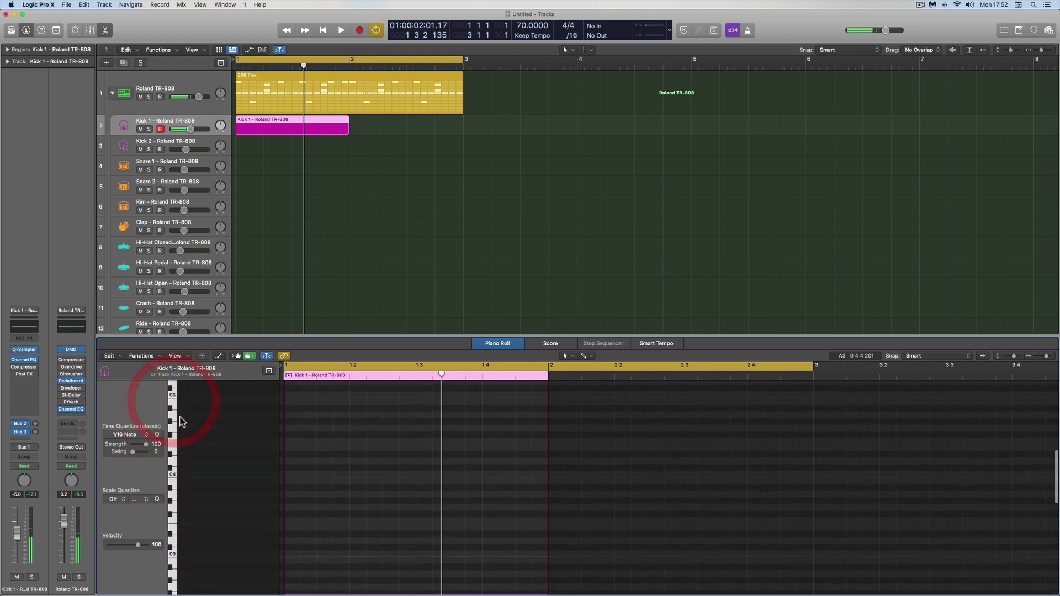
click(175, 408)
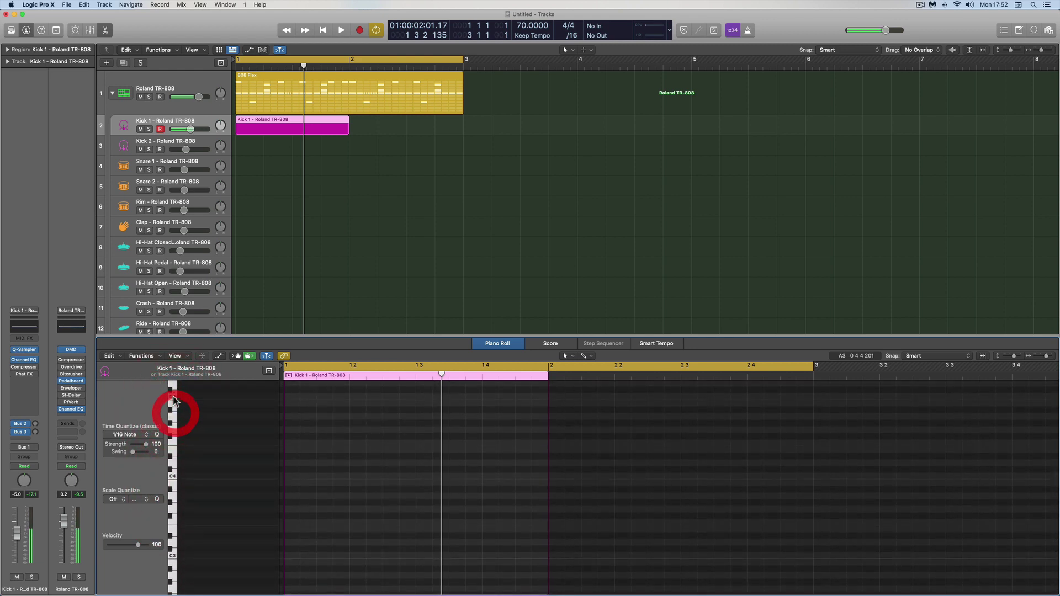
click(174, 550)
scroll(174, 530, down, 8)
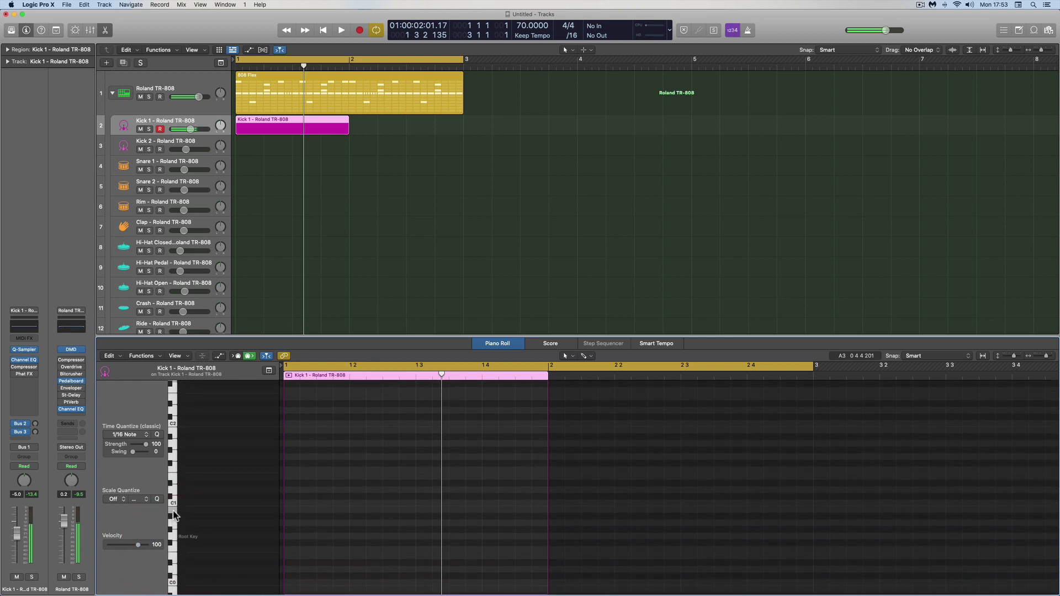
click(174, 514)
scroll(174, 514, down, 5)
click(173, 549)
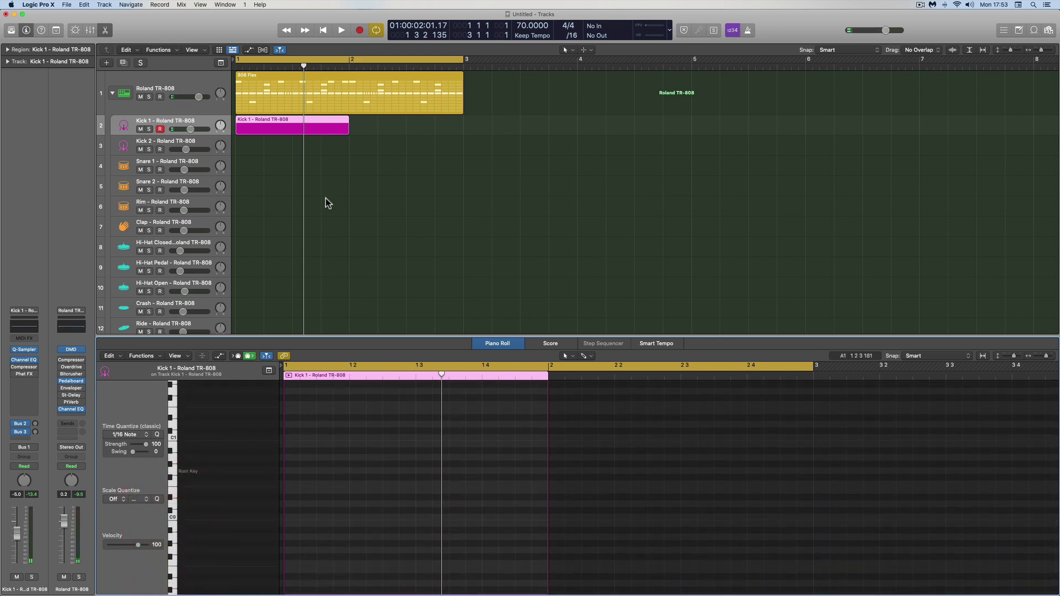
- Delete the empty Kick 1 region and select the 808 Flex region on the TR-808 track
click(291, 121)
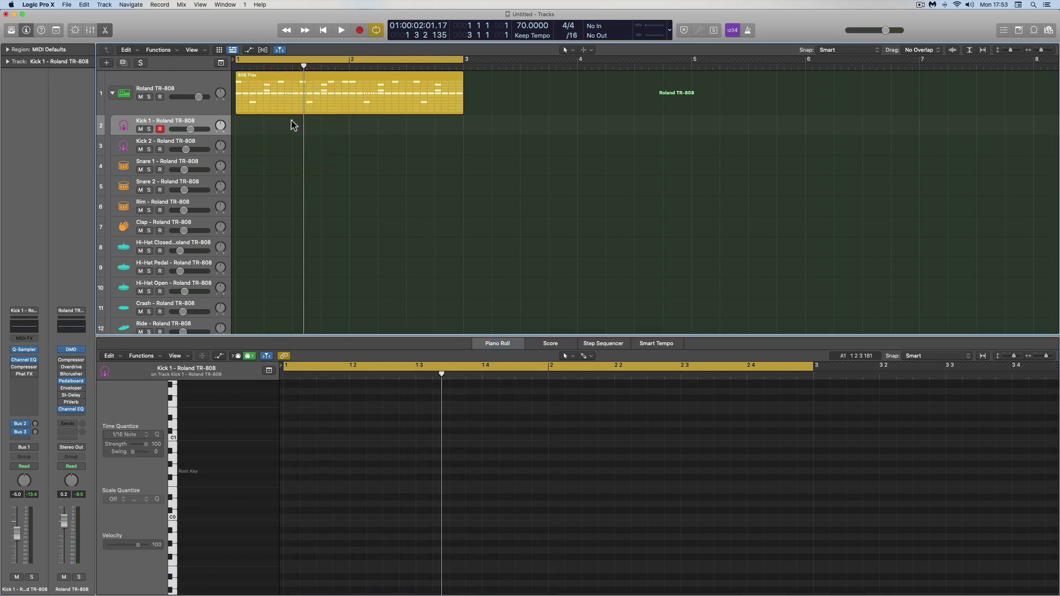
click(203, 89)
click(265, 77)
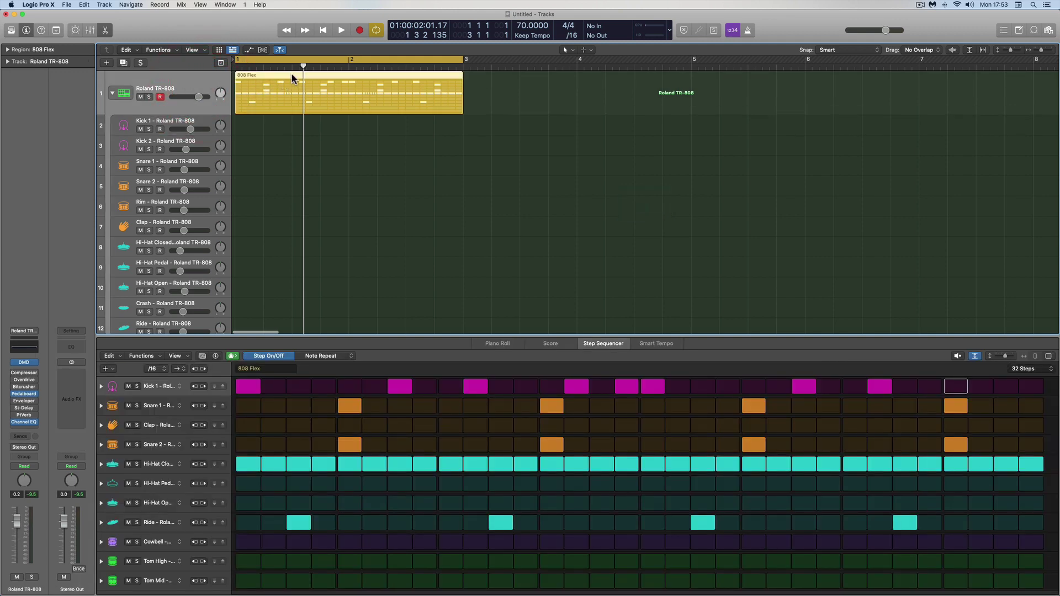
- Copy the Kick 1 row's step pattern from the 808 Flex pattern
click(317, 77)
click(317, 75)
right_click(176, 381)
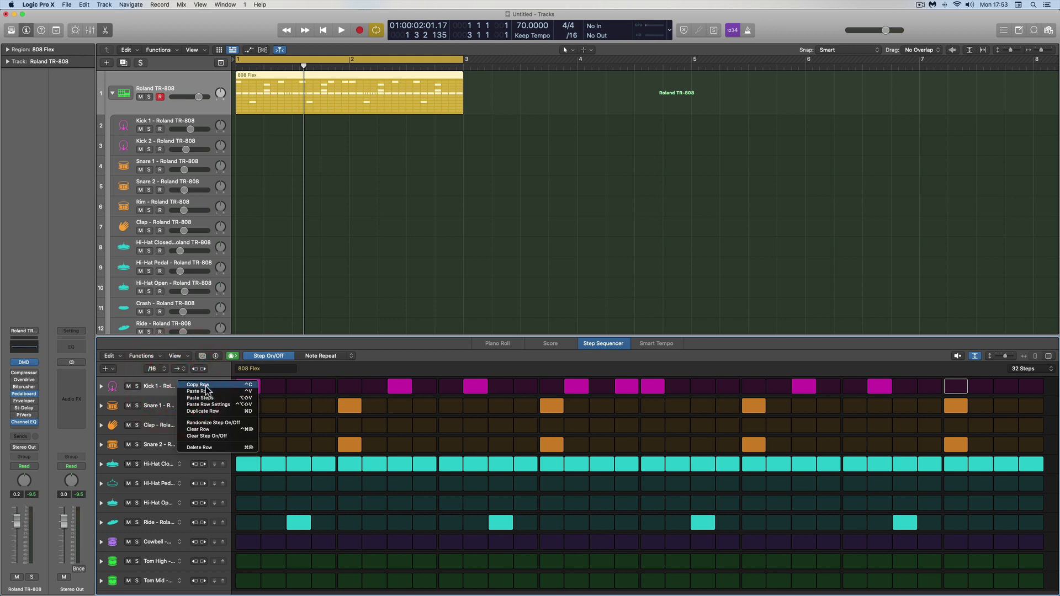
click(201, 386)
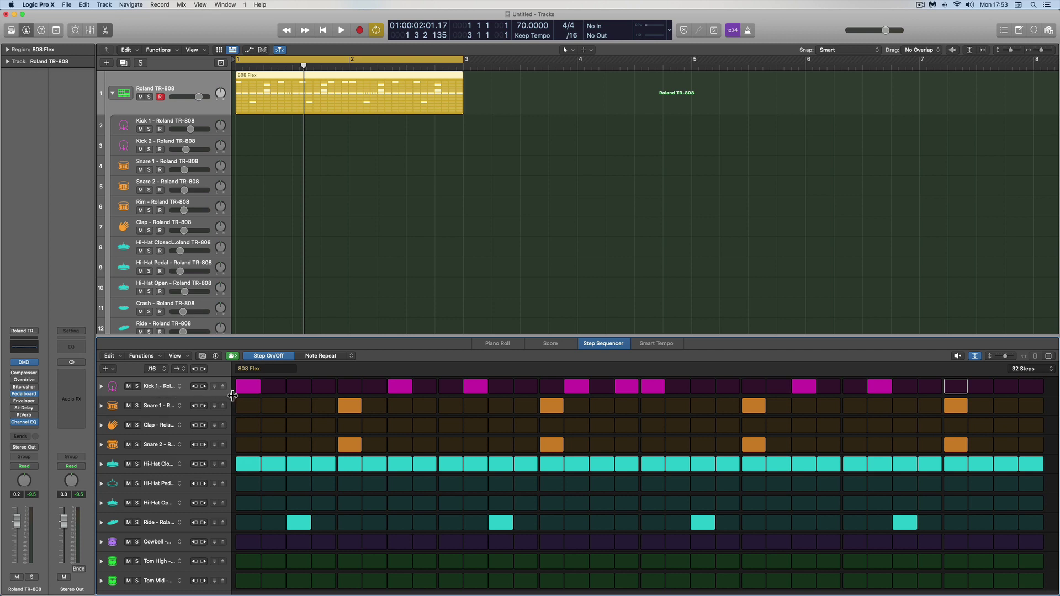
- Widen the row header area, check the Kick 1 row's sound, and select the Kick 1 track
drag(232, 396, 277, 396)
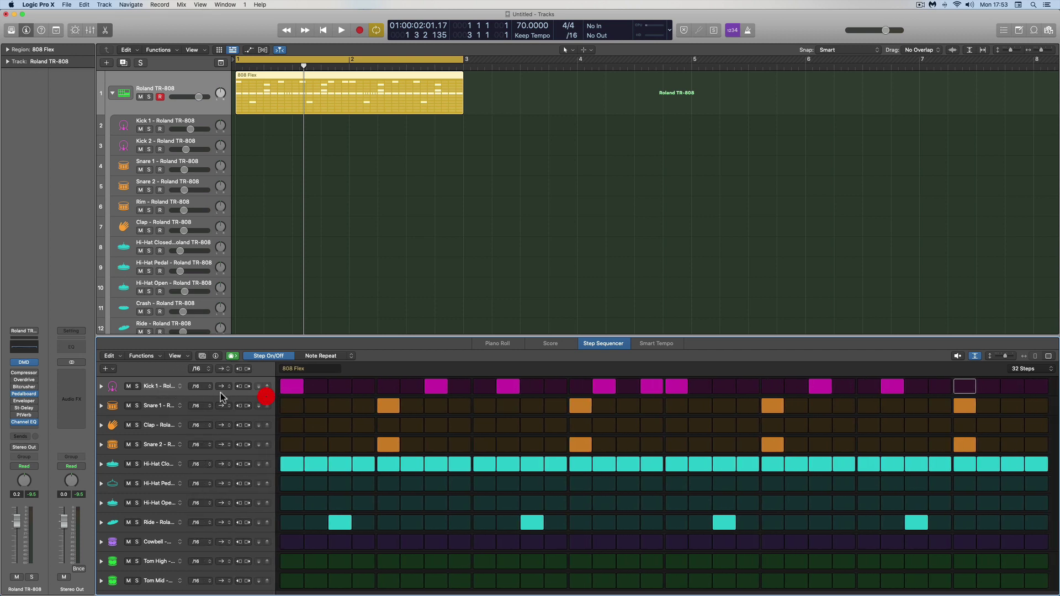
click(181, 381)
click(185, 382)
click(203, 120)
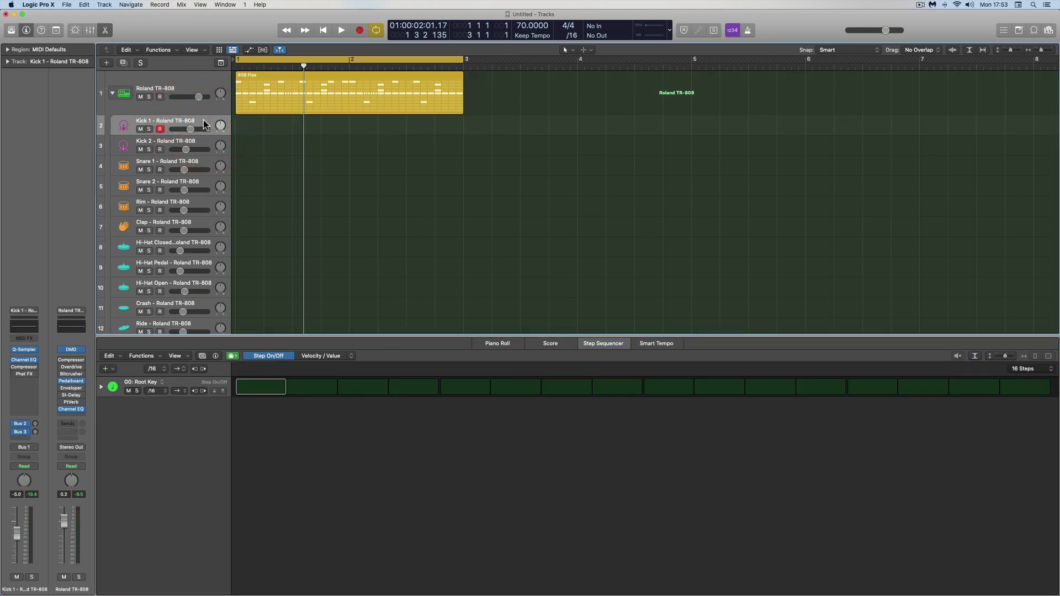
- Create a pattern region on Kick 1 and set its pattern length to 32 steps
right_click(240, 125)
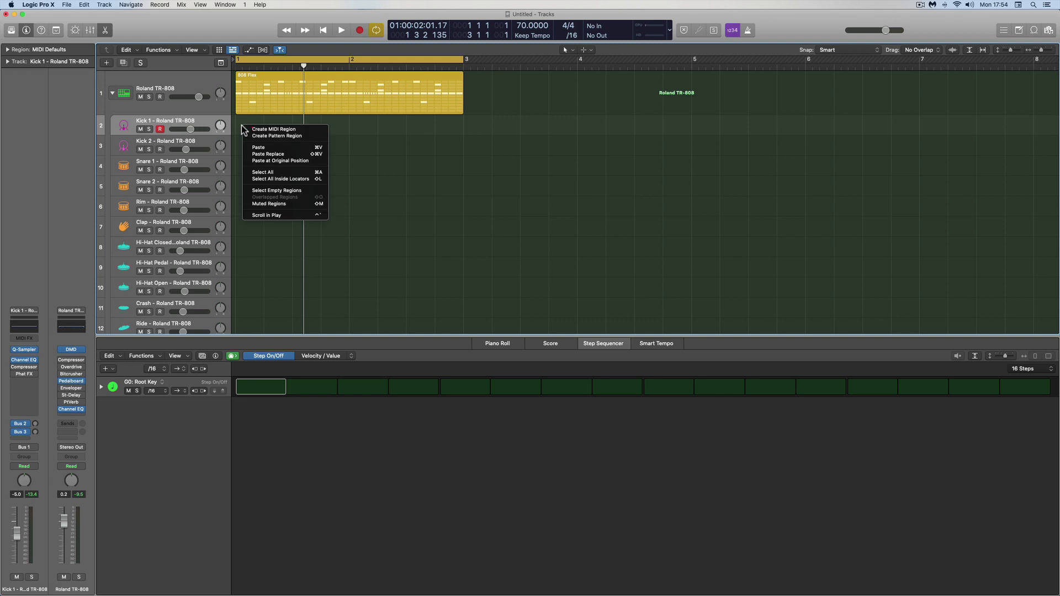
click(268, 136)
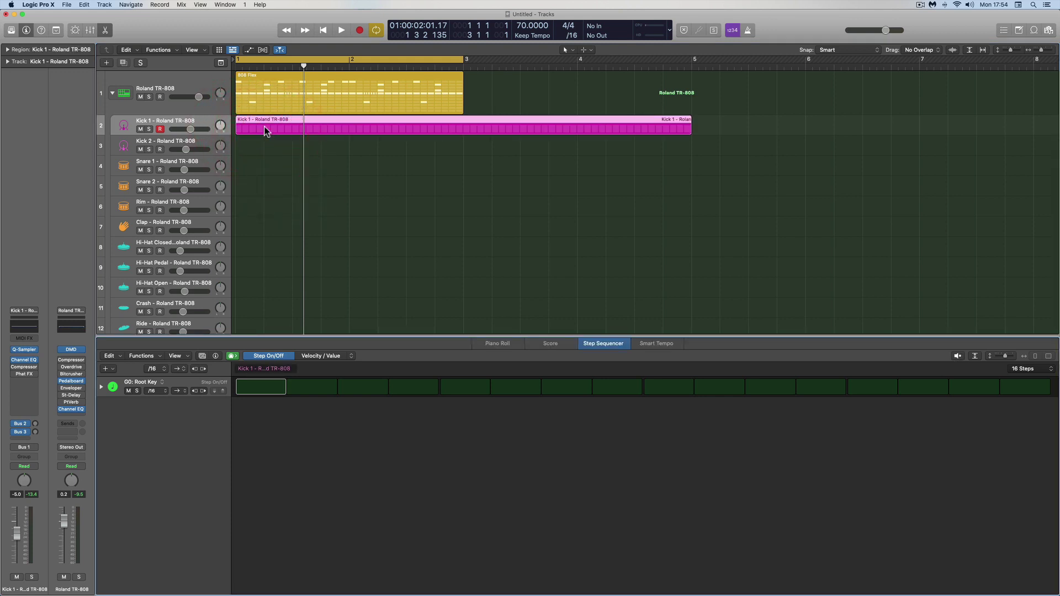
click(267, 123)
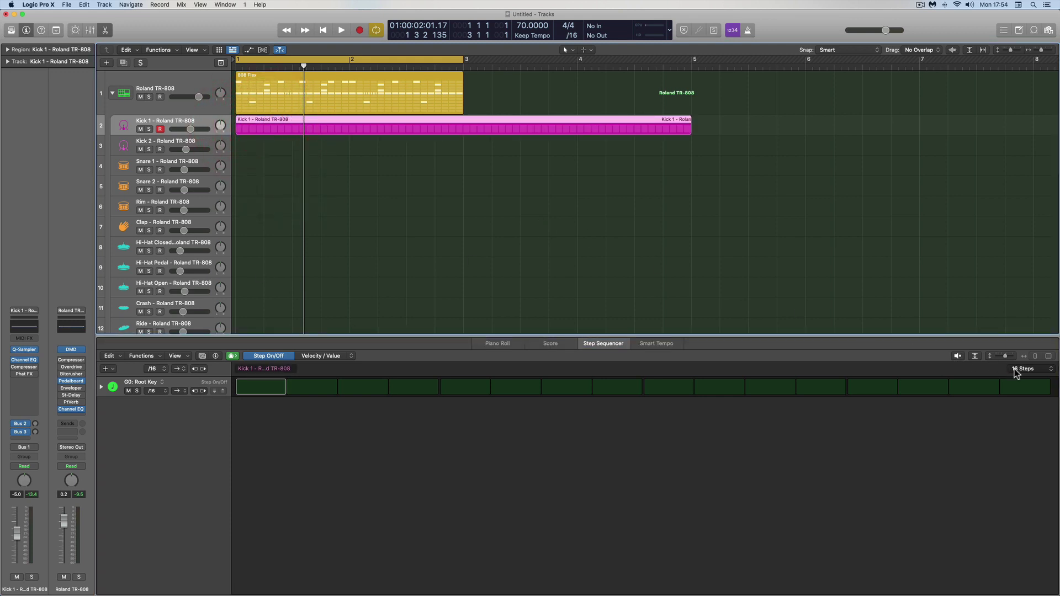
click(1036, 370)
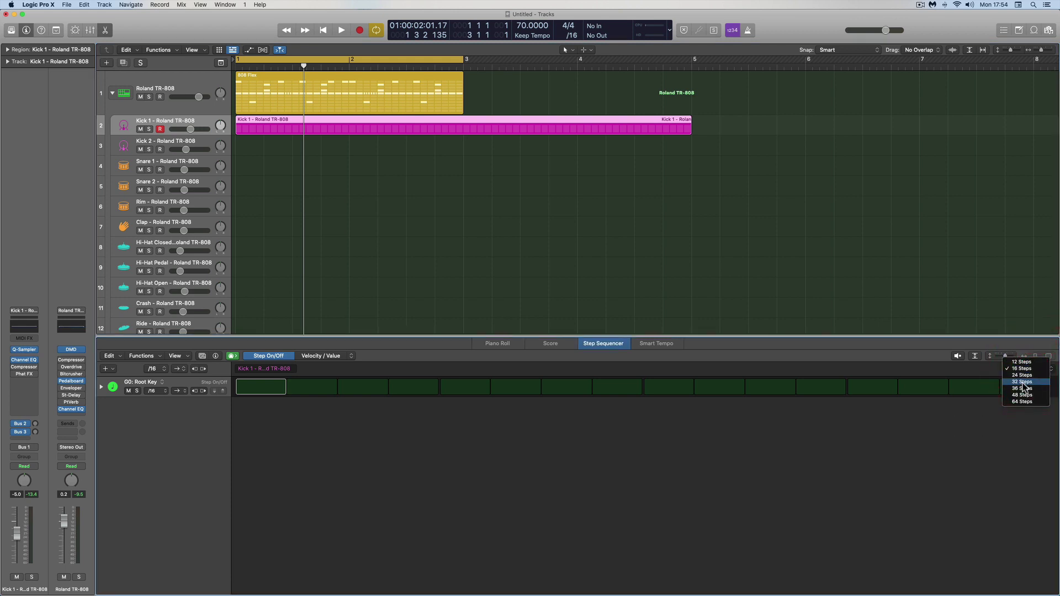
click(1022, 382)
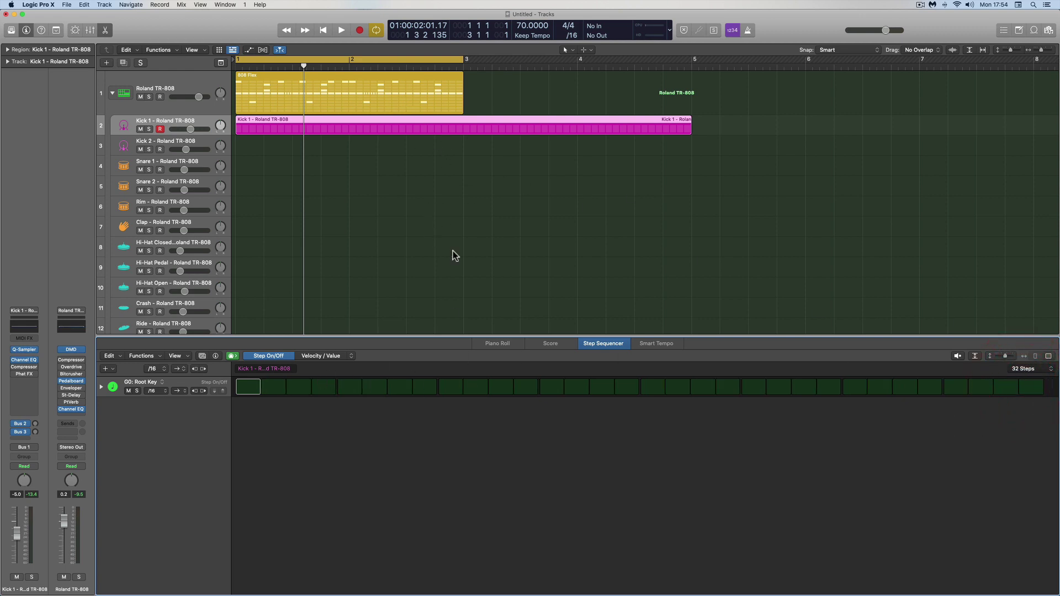
- Shorten the Kick 1 region to end at bar 3 and paste the copied kick steps into its row
drag(690, 130, 464, 132)
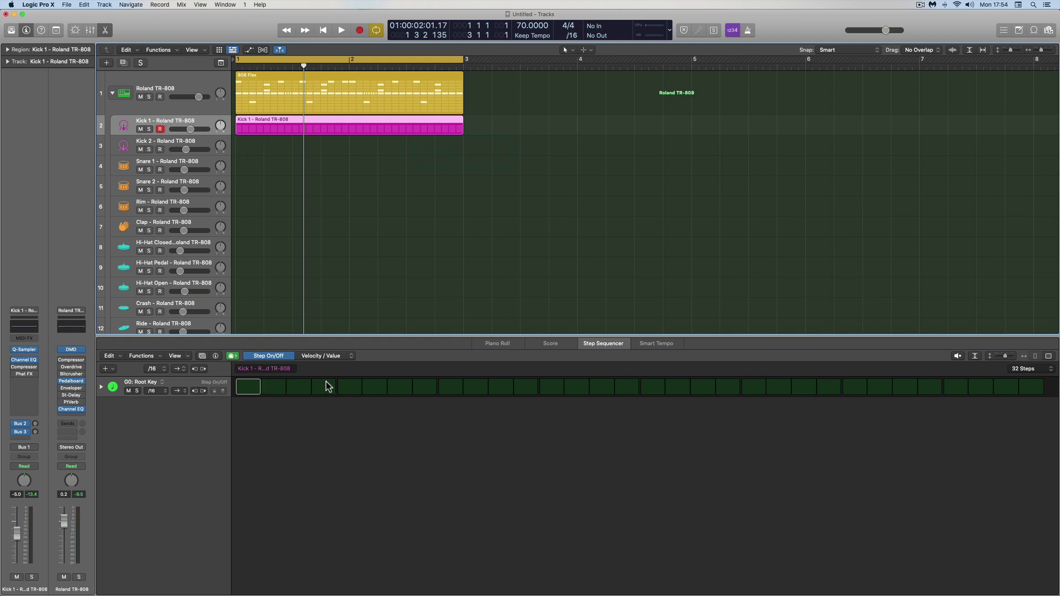
click(157, 382)
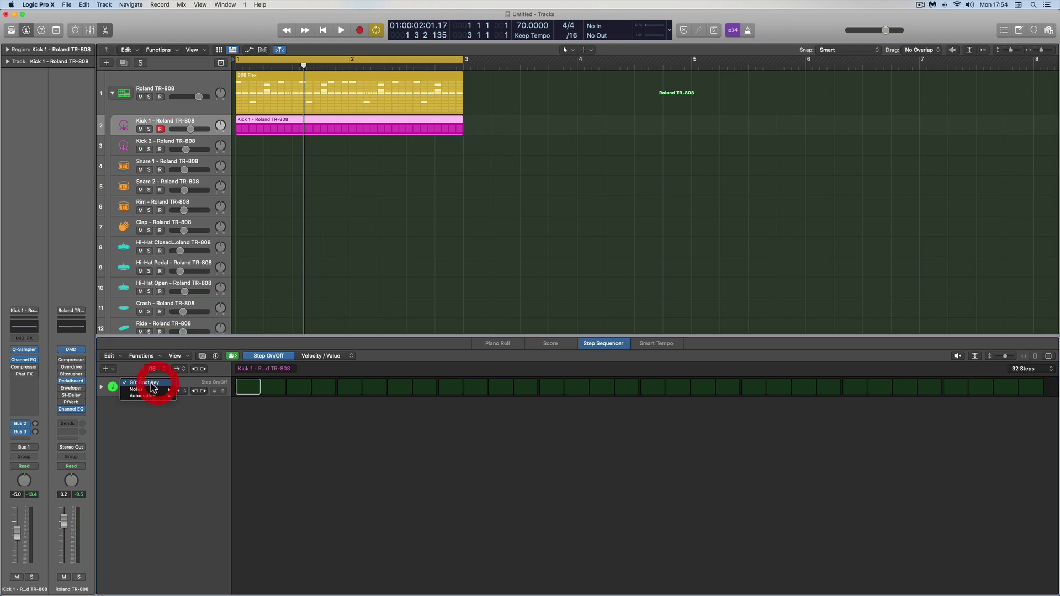
click(183, 325)
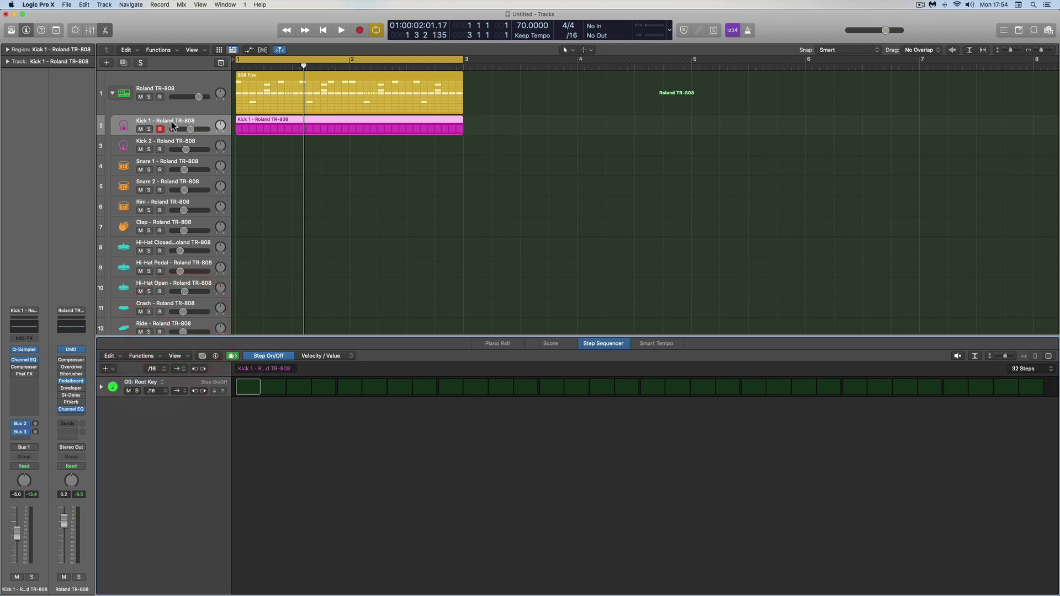
mouse_move(27, 350)
right_click(190, 381)
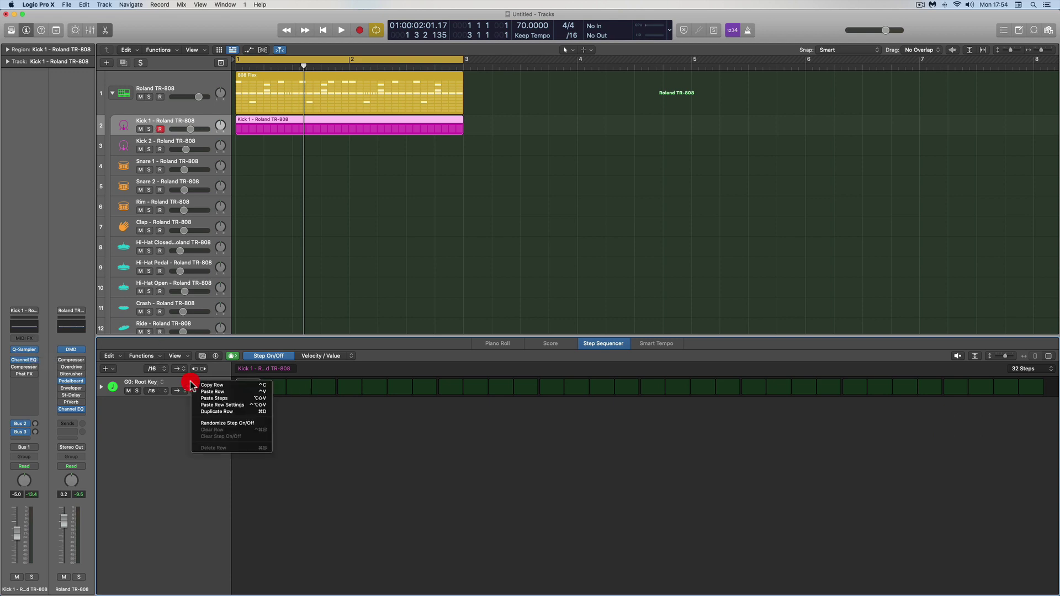
click(220, 398)
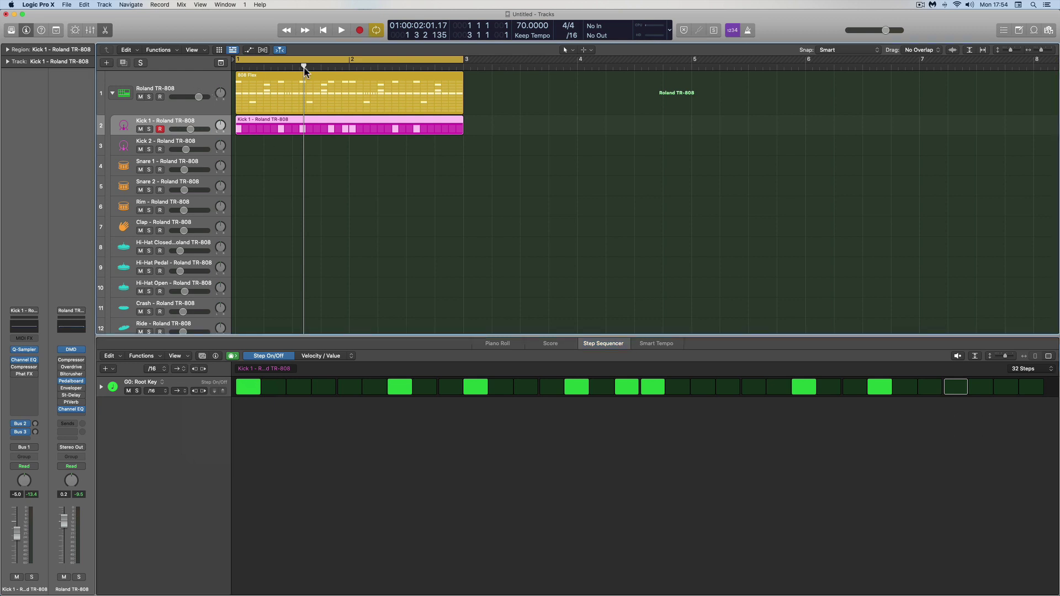
- Mute the kick row in the 808 Flex pattern and return to the Kick 1 pattern
click(318, 76)
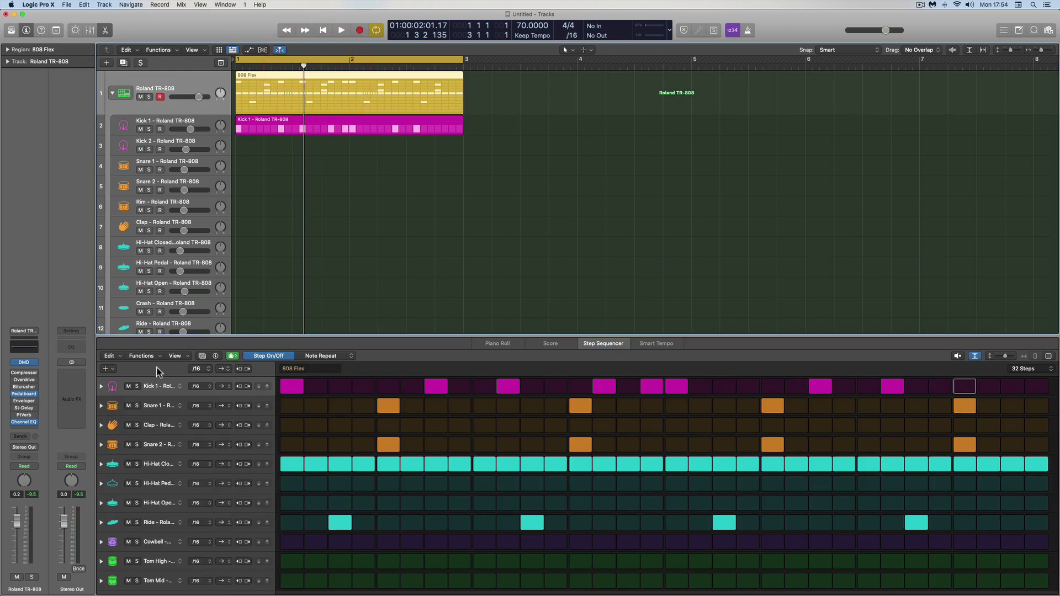
click(129, 386)
click(213, 121)
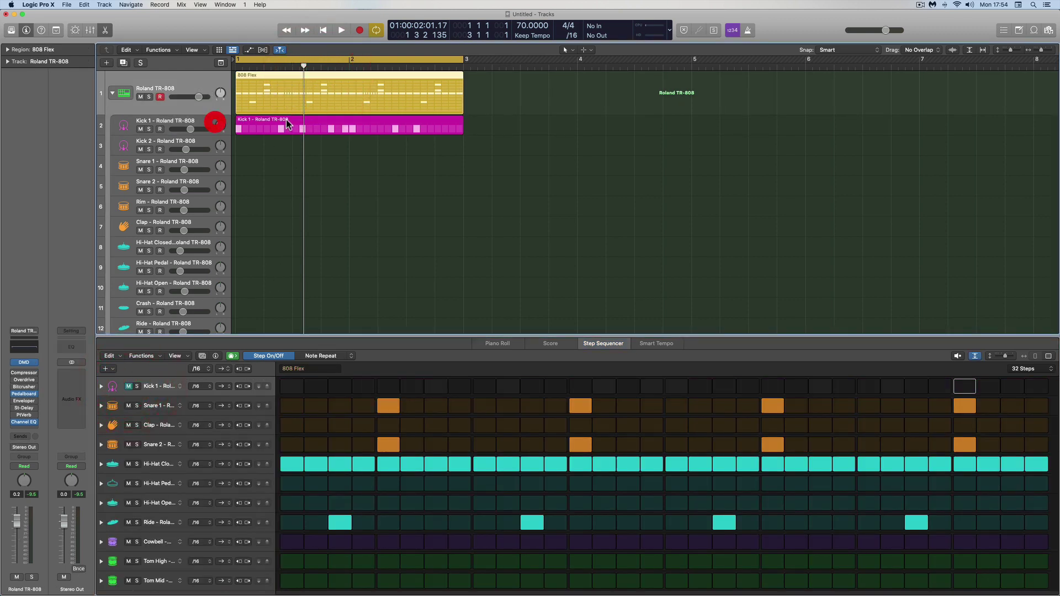
click(289, 120)
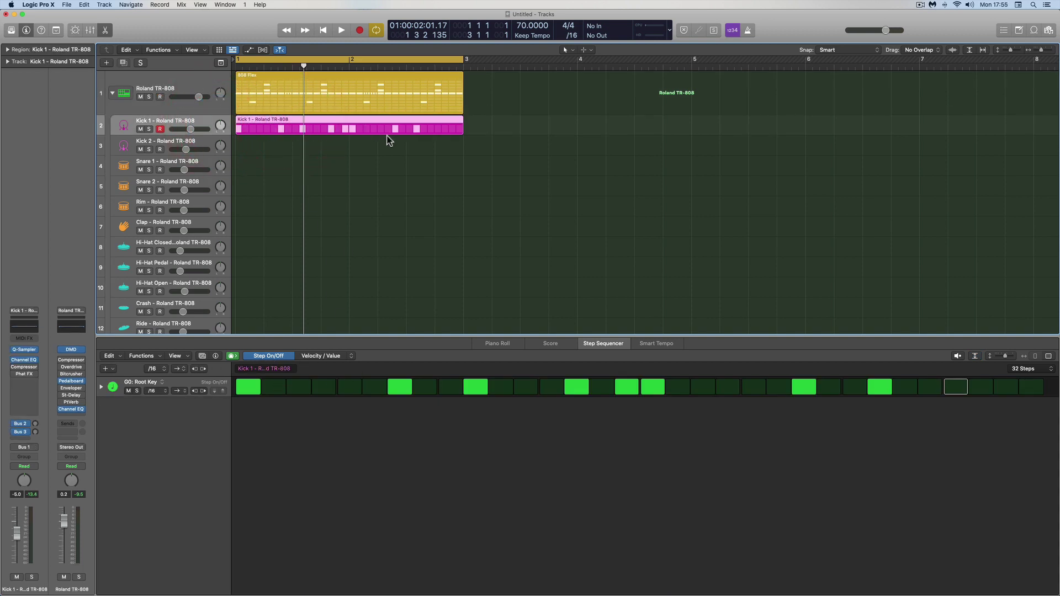
click(303, 76)
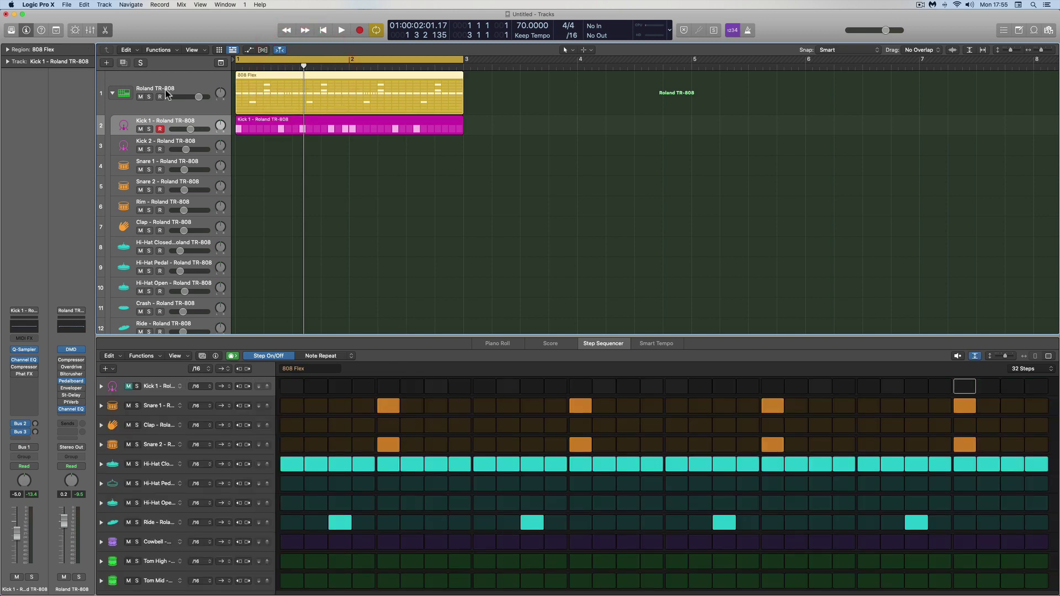
click(290, 119)
- Raise the Kick 1 track's volume during playback and make the step rows taller
key(space)
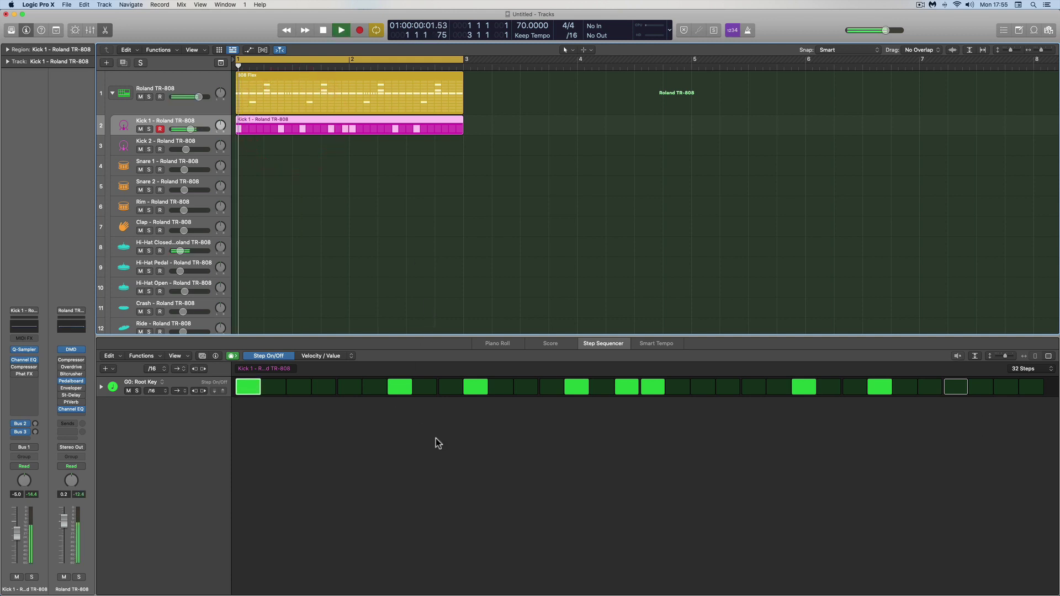
drag(190, 128, 207, 128)
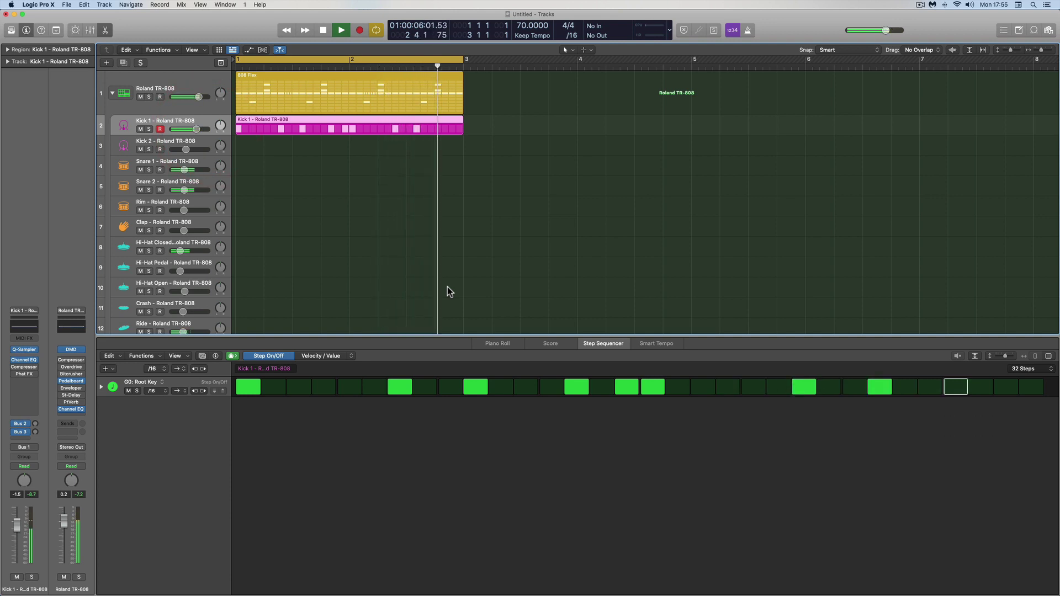
key(space)
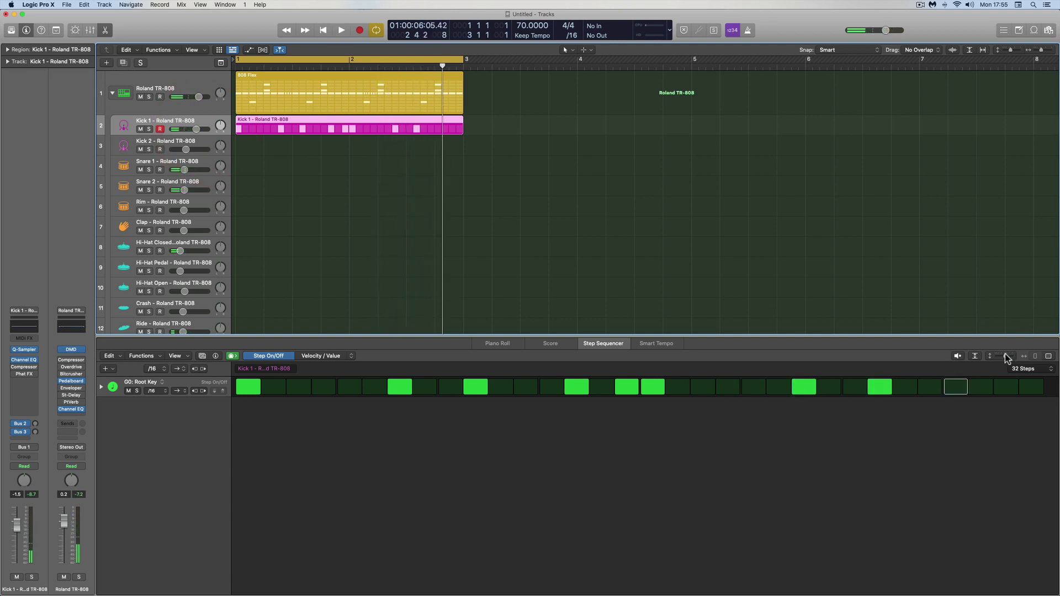
drag(1005, 353, 1009, 354)
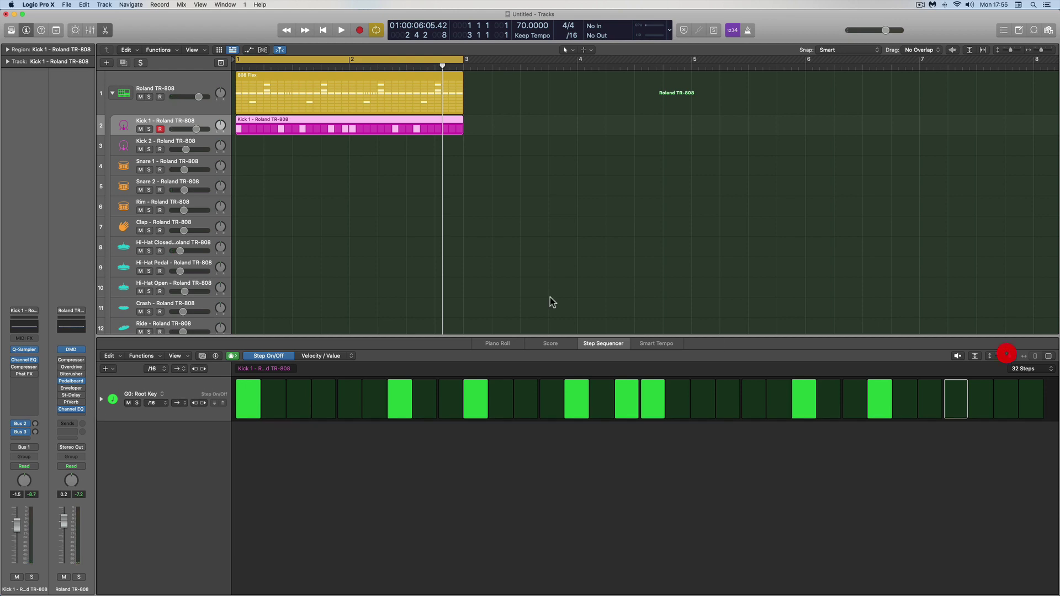
right_click(317, 118)
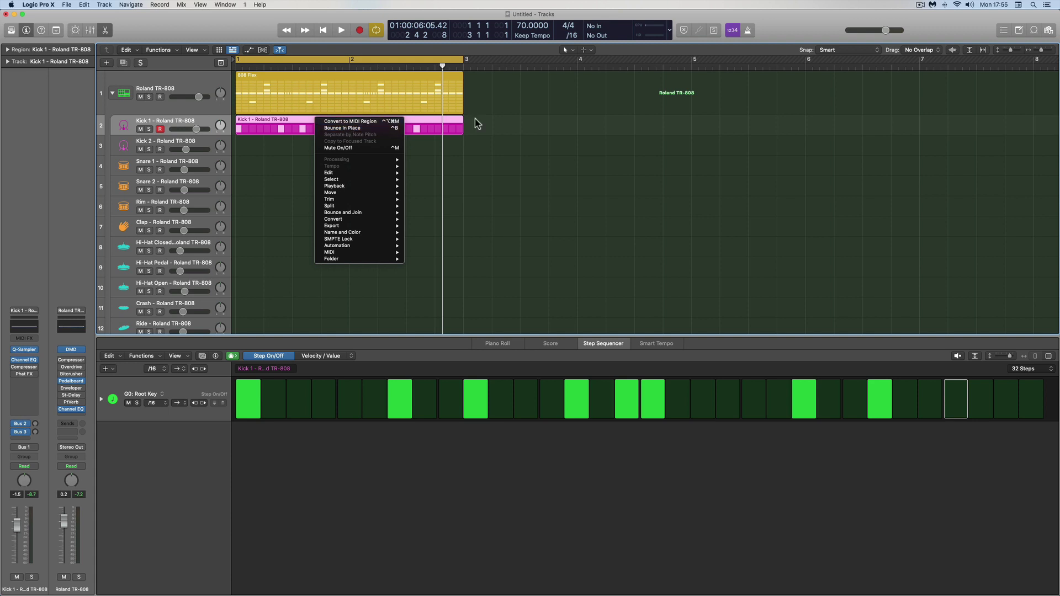
click(502, 121)
key(t)
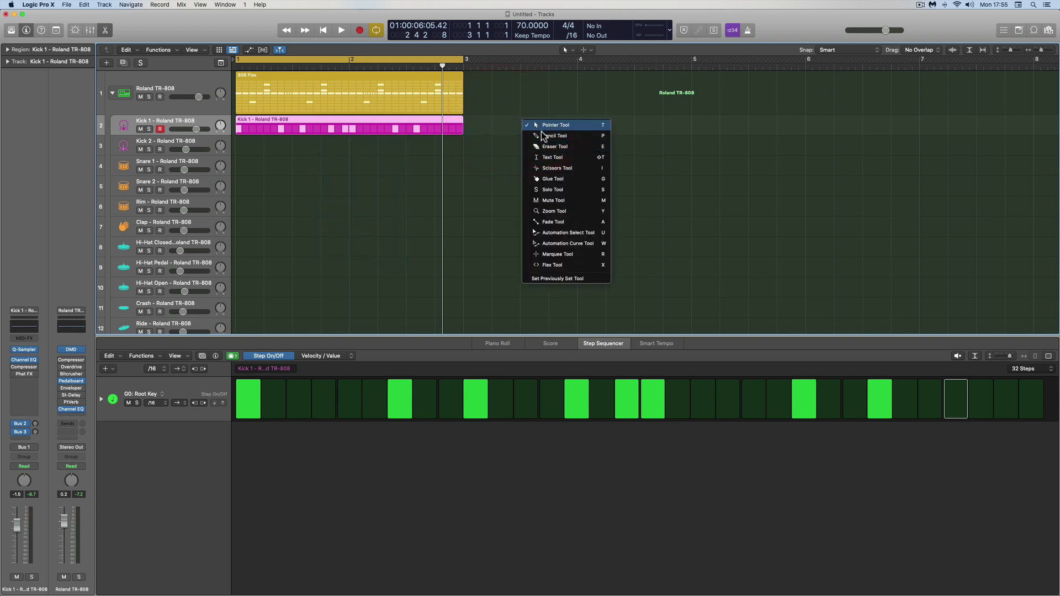
click(340, 120)
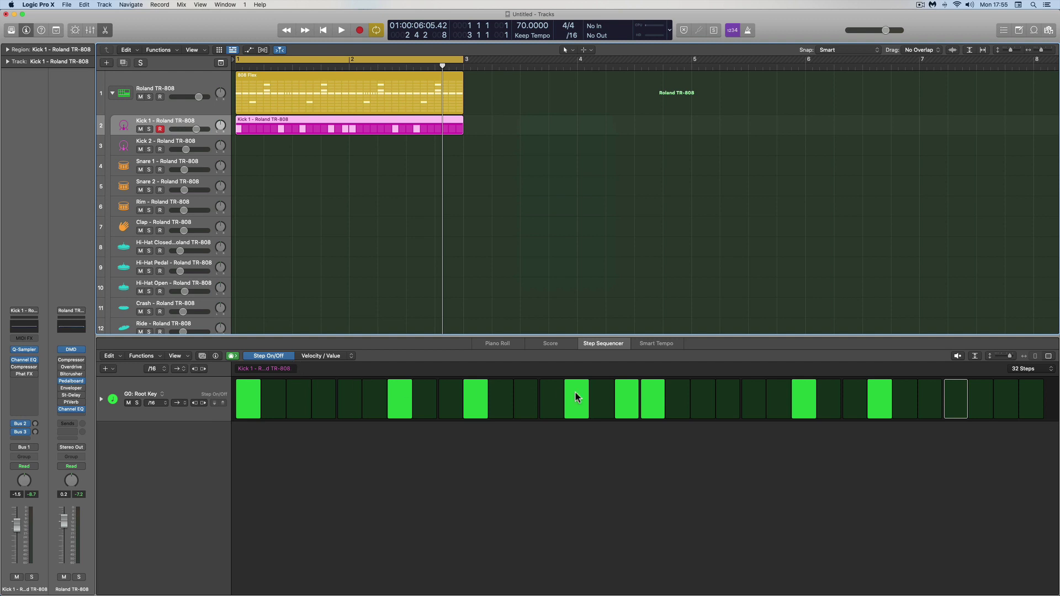
right_click(342, 121)
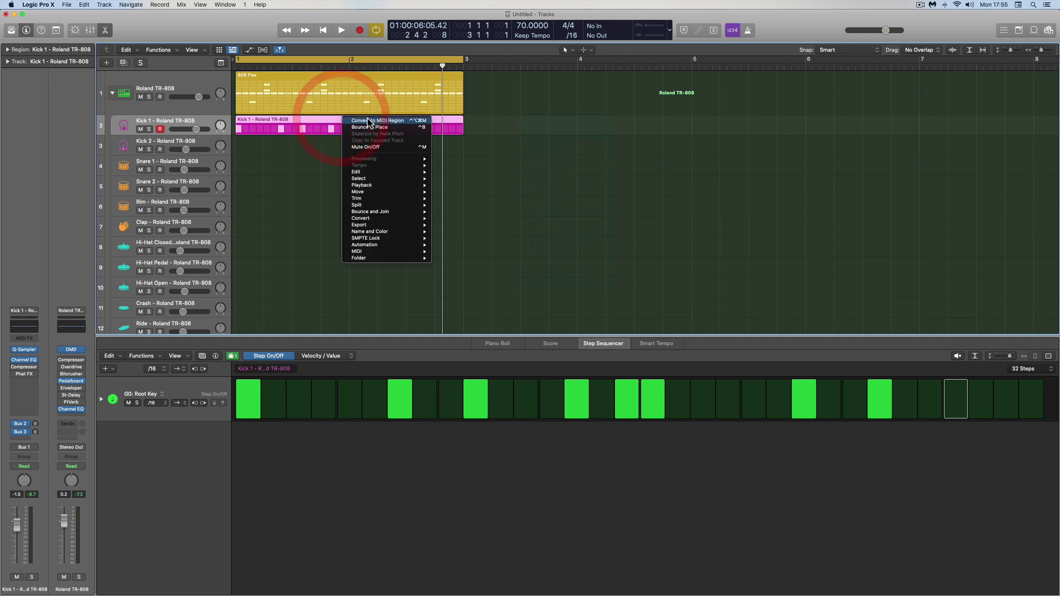
click(367, 118)
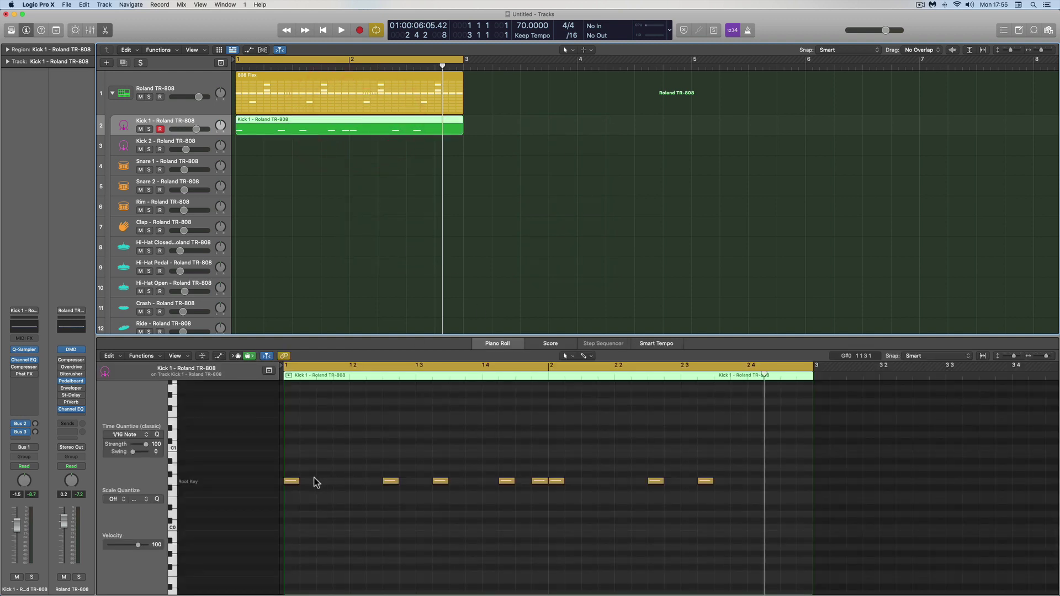
drag(390, 482, 390, 528)
drag(509, 485, 507, 532)
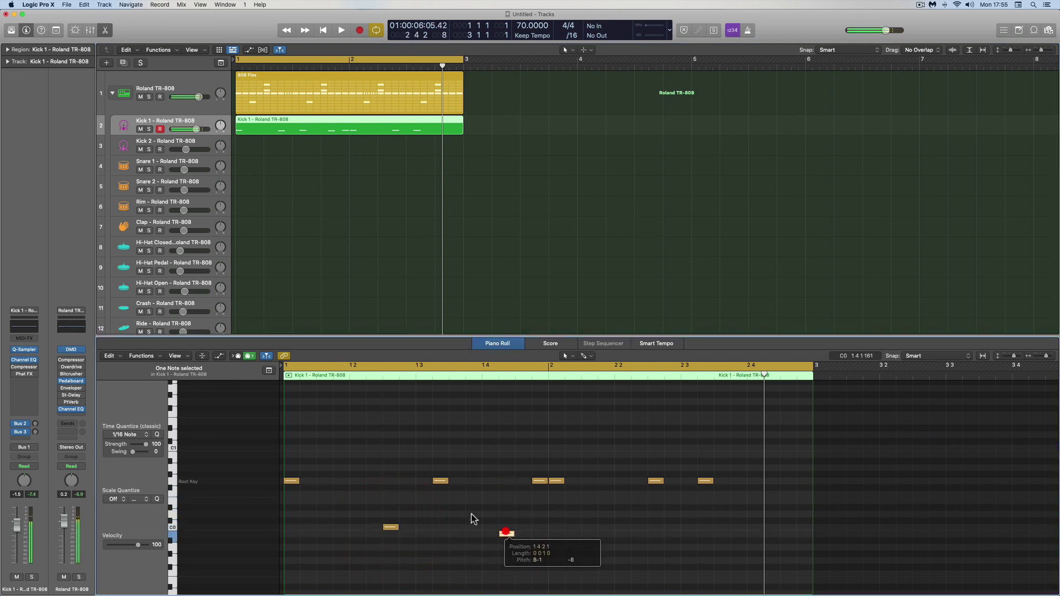
drag(440, 485, 441, 516)
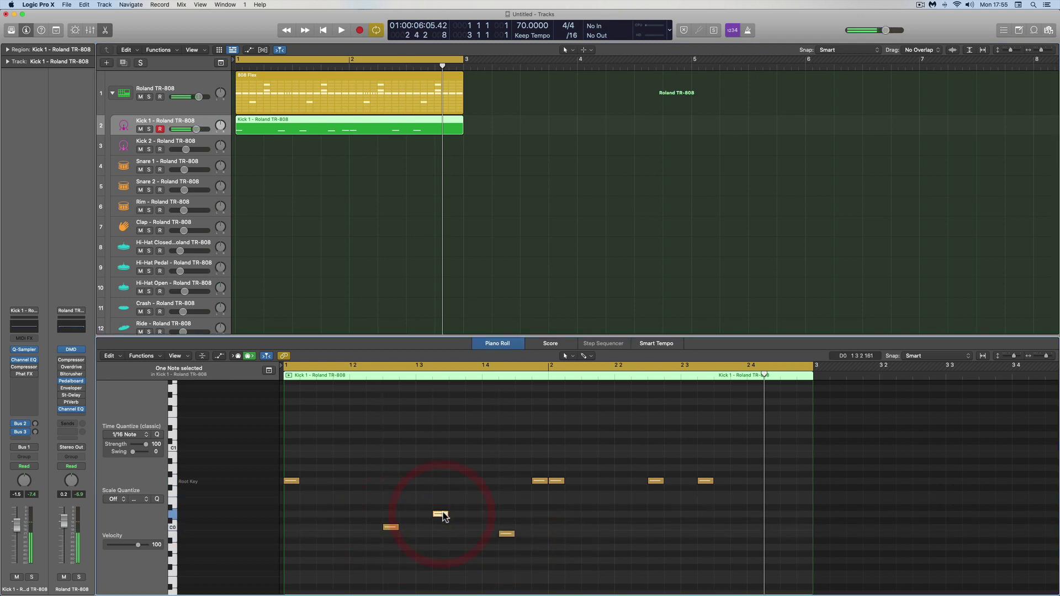
key(space)
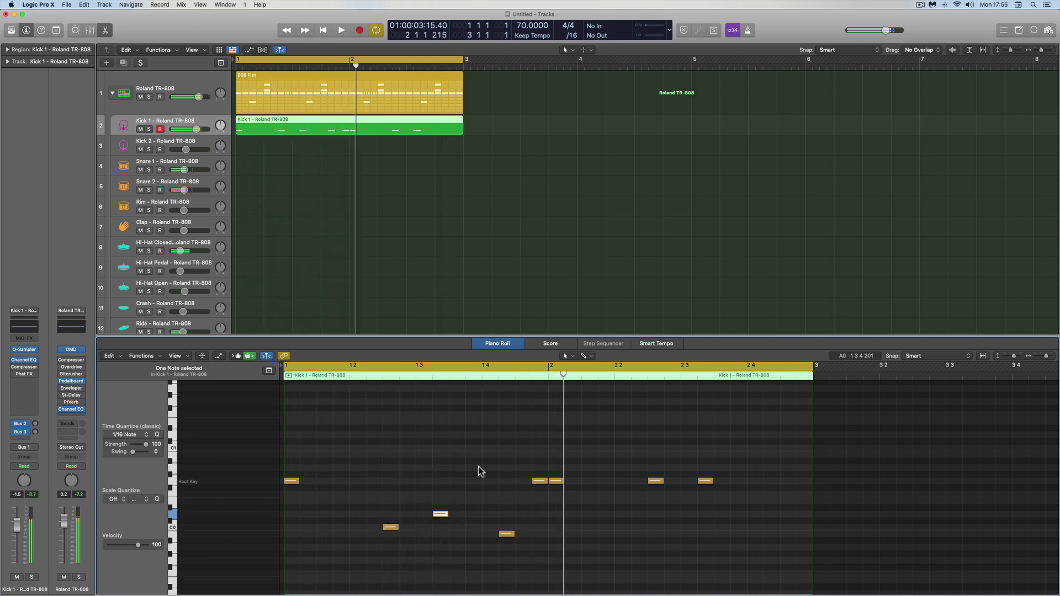
key(alt+Up)
key(alt+Up)
key(alt+Up)
key(alt+Up)
key(alt+Up)
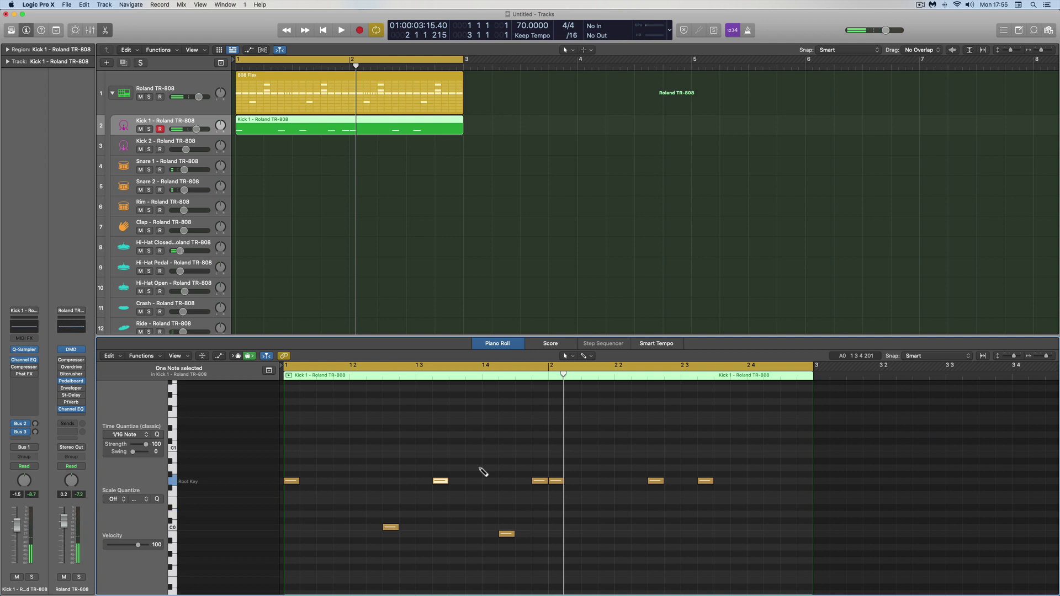
key(Right)
key(alt+Up)
key(alt+Up)
key(alt+Up)
key(alt+Up)
key(alt+Up)
key(alt+Up)
key(alt+Up)
key(alt+Up)
key(Left)
key(Left)
key(alt+Up)
key(alt+Up)
key(alt+Up)
key(alt+Up)
key(alt+Up)
key(alt+Up)
key(alt+Up)
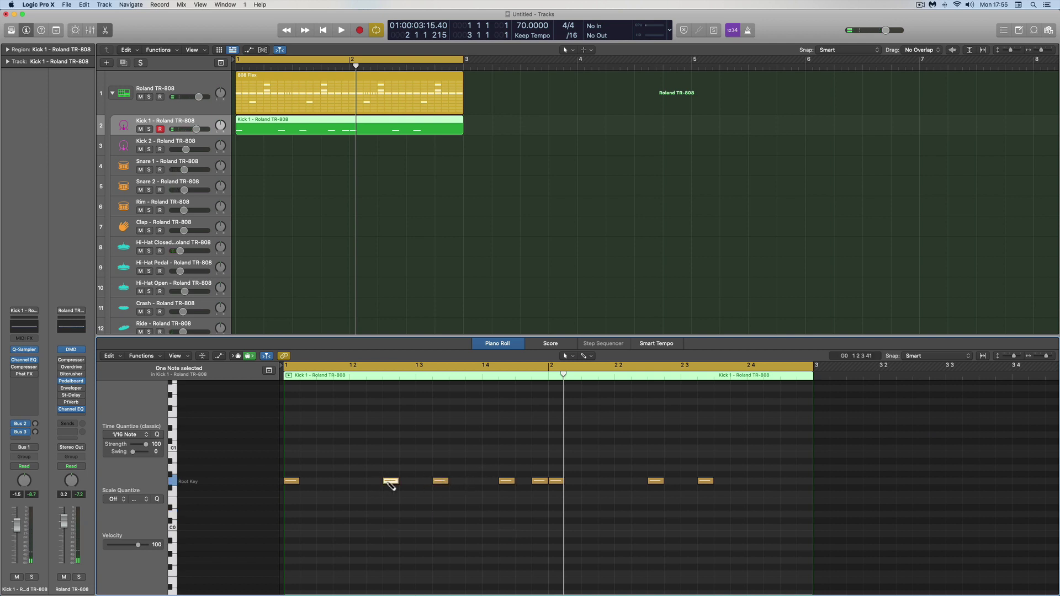
right_click(391, 441)
click(408, 439)
key(super+alt+p)
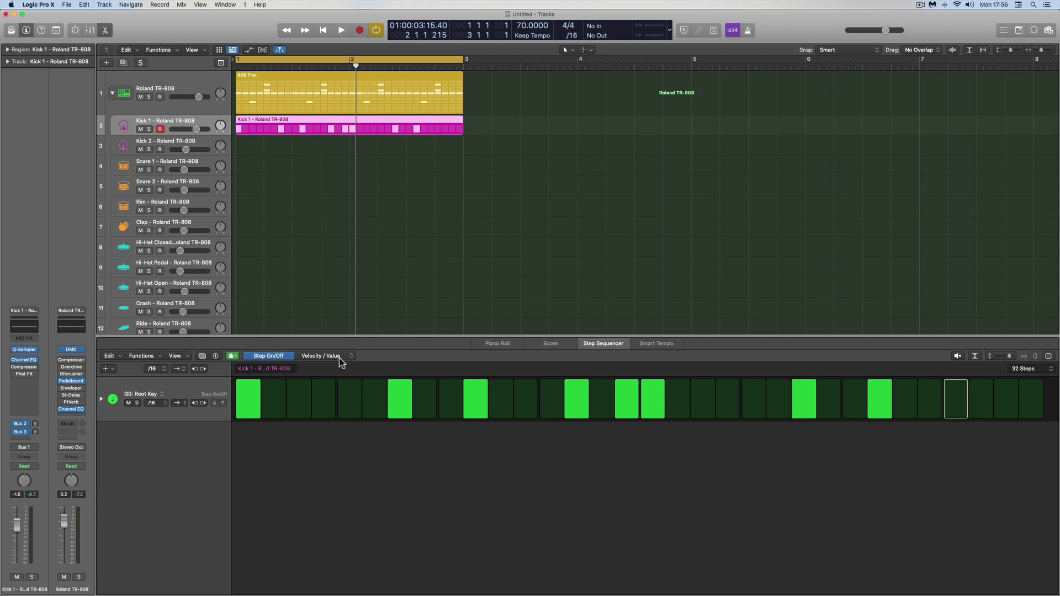
- Enlarge the step rows and switch the kick row's steps to editing note pitch
drag(1009, 359, 1012, 356)
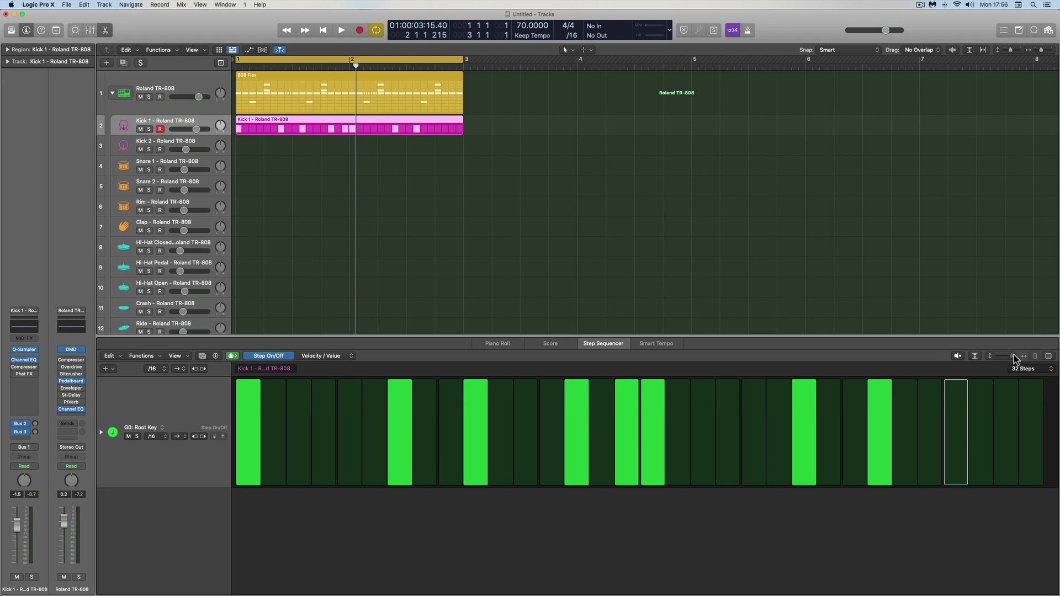
click(351, 357)
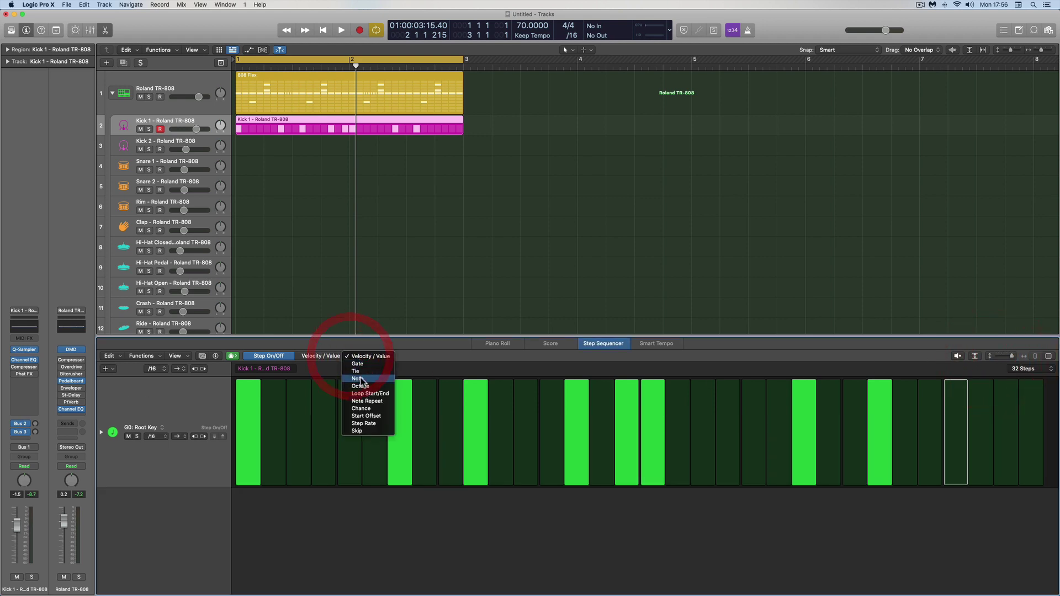
click(359, 379)
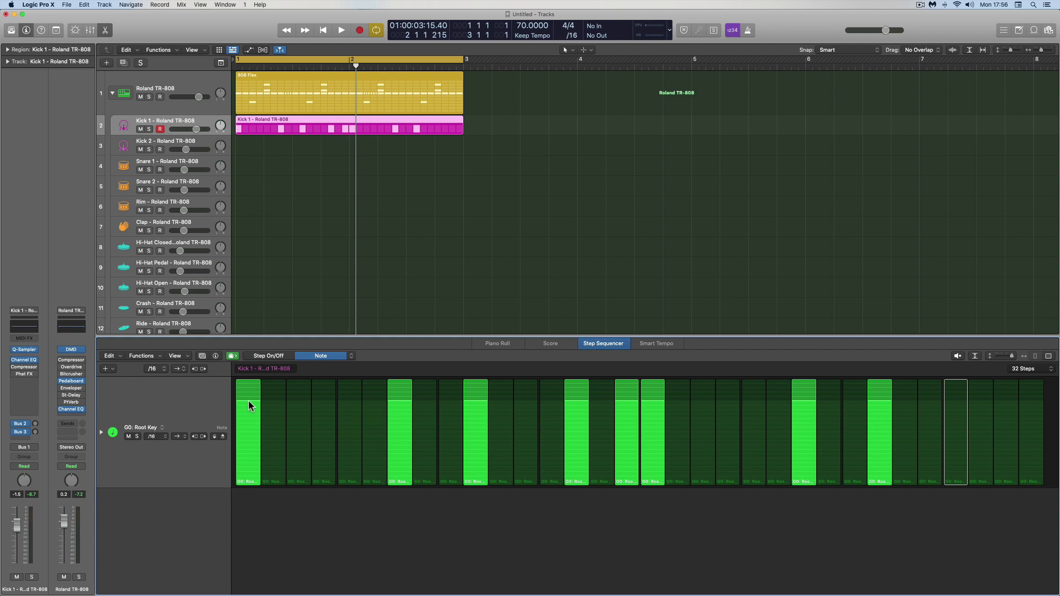
- Lower step 1 to C#0 and step 7 to A#-1, then display the row's Octave values
mouse_move(249, 401)
mouse_down()
mouse_move(250, 439)
mouse_move(250, 396)
mouse_up()
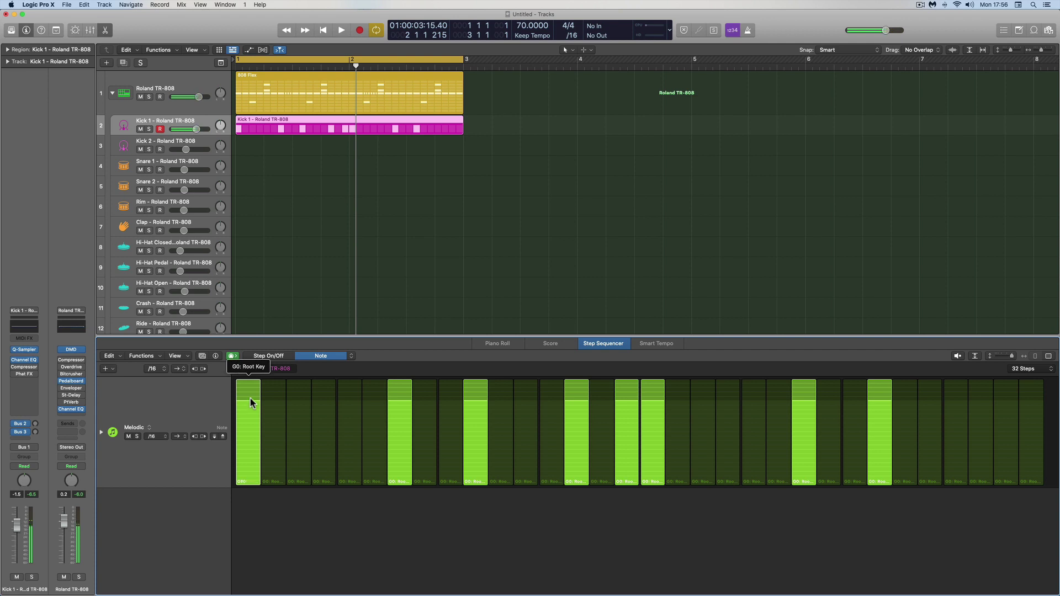
click(250, 397)
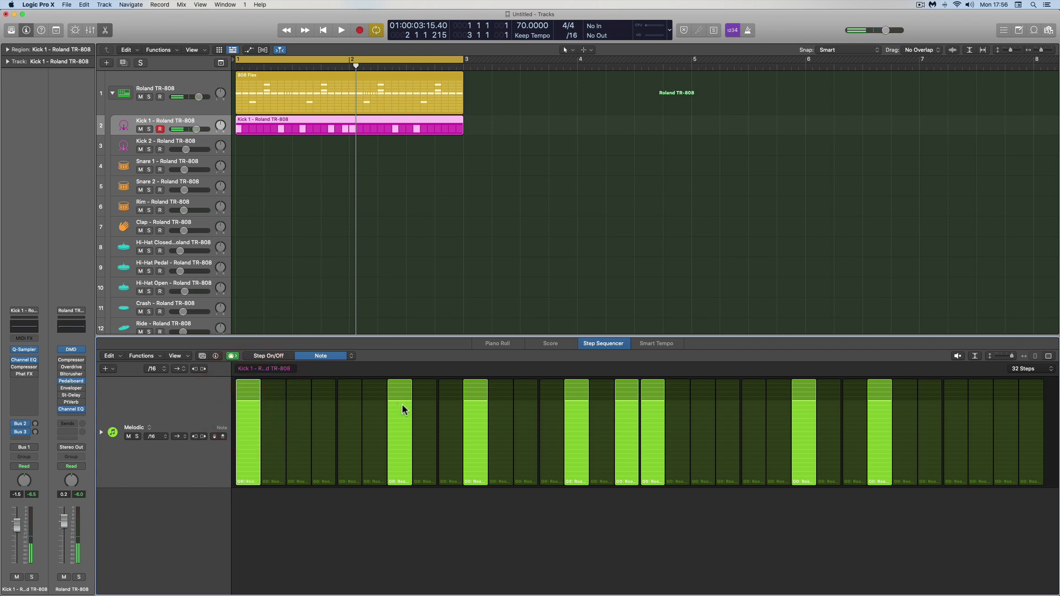
mouse_move(403, 406)
mouse_down()
mouse_move(404, 455)
mouse_move(406, 397)
mouse_up()
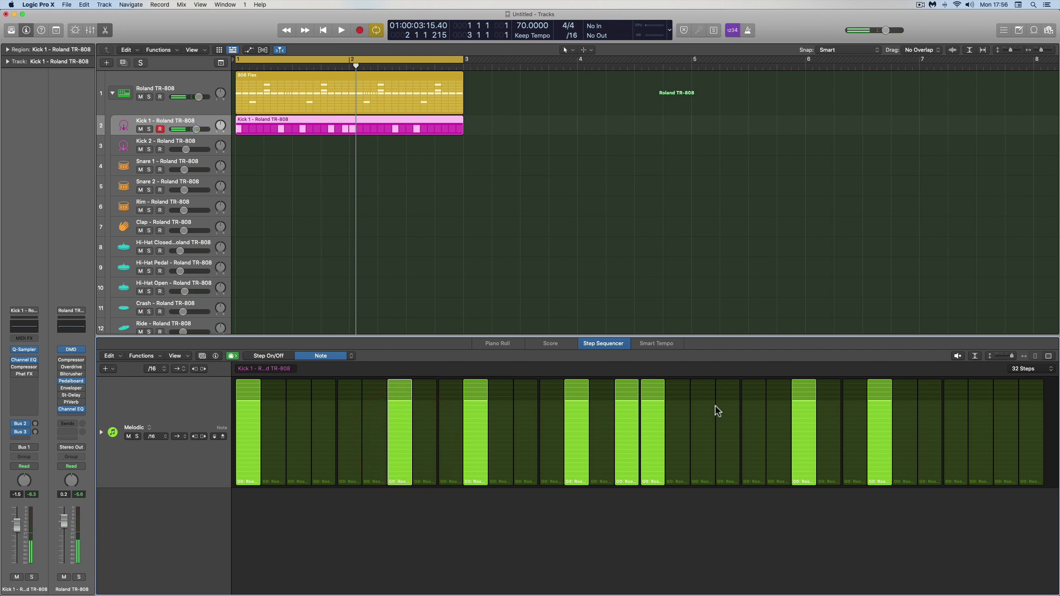
click(351, 356)
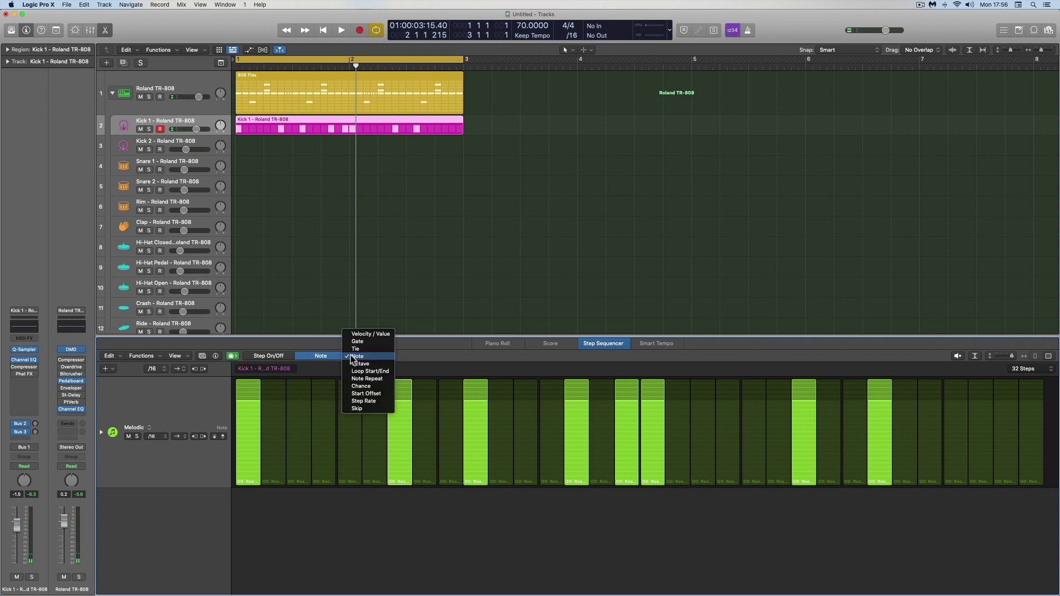
click(359, 365)
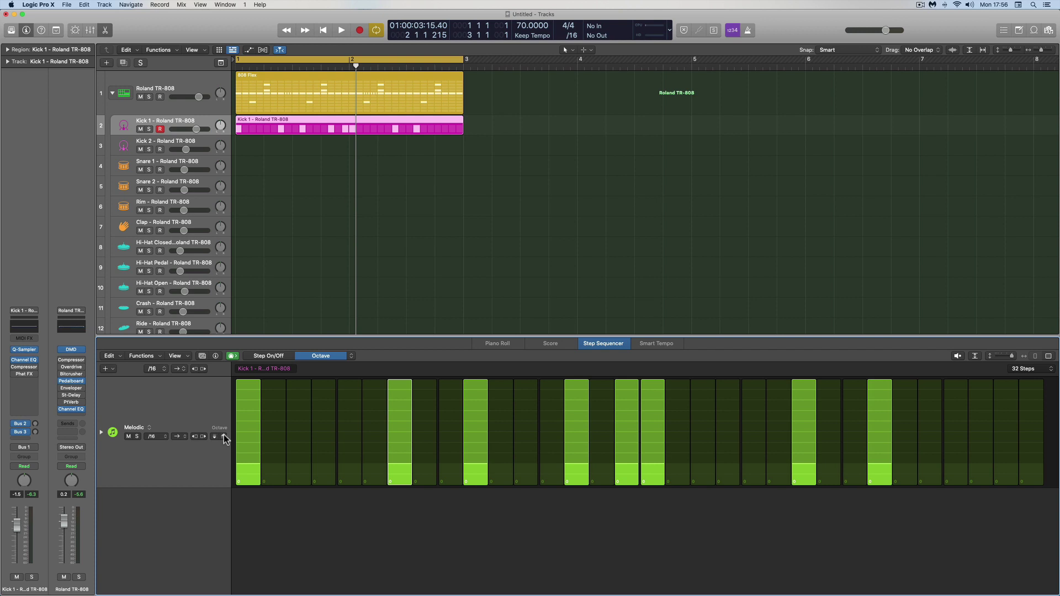
- Raise the kick row's octave to +1 and play it back
click(224, 437)
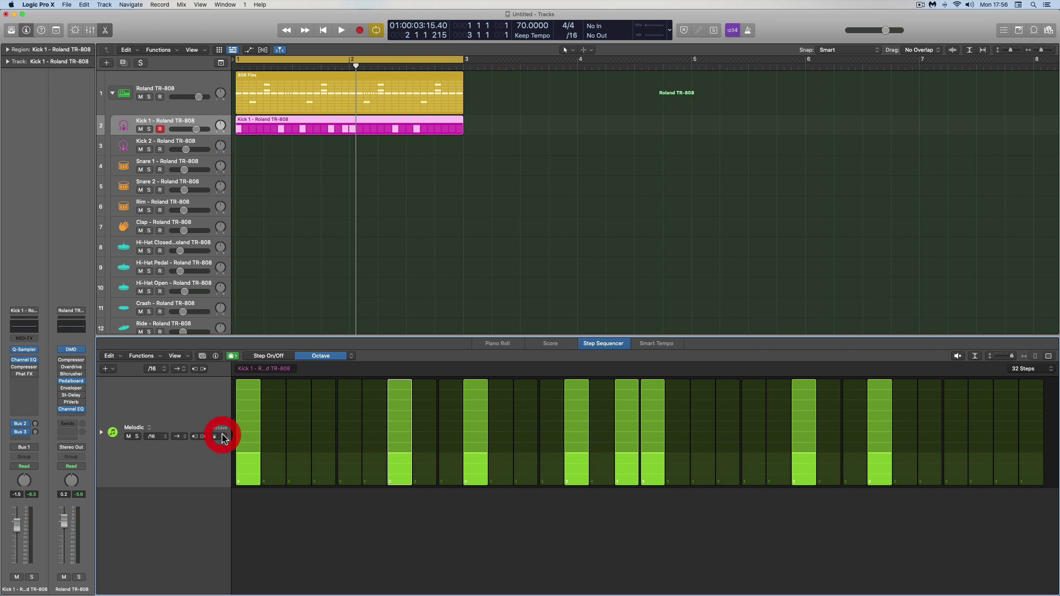
click(351, 357)
click(356, 348)
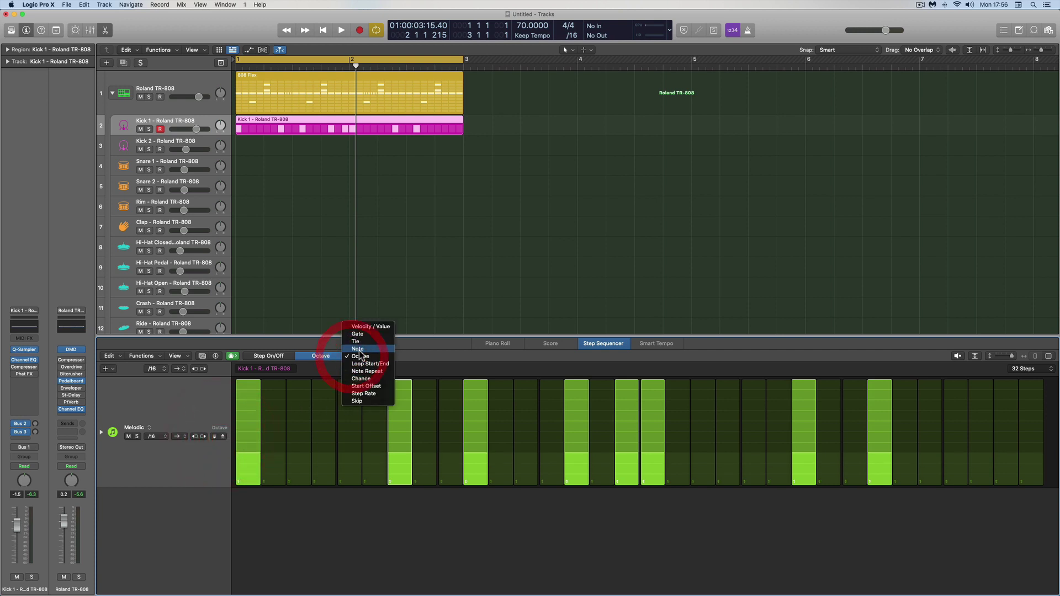
key(space)
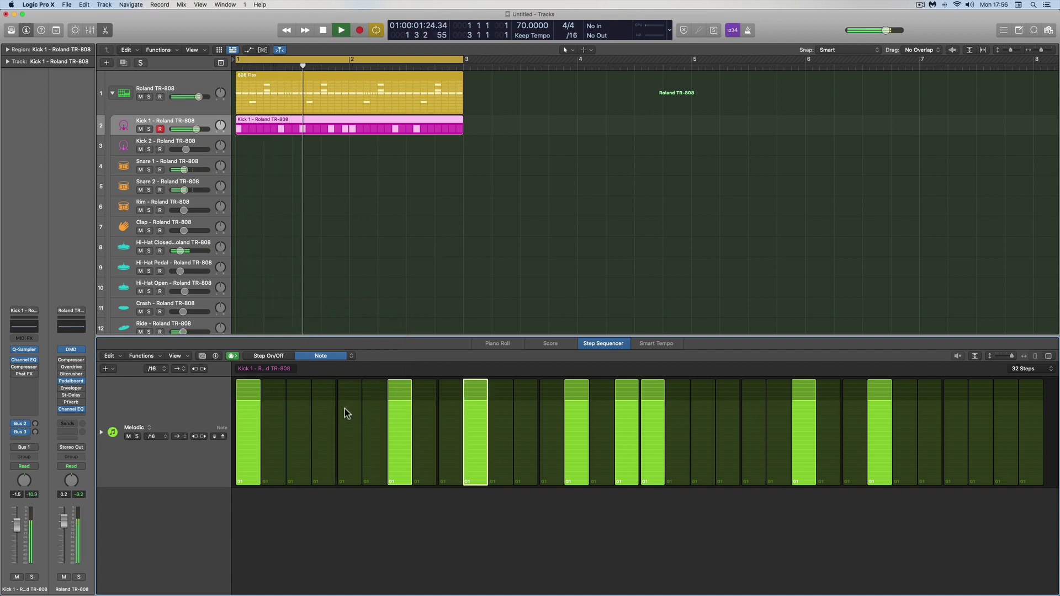
key(space)
- Lower the kick row's octave to -1 and play it back
click(351, 358)
click(359, 364)
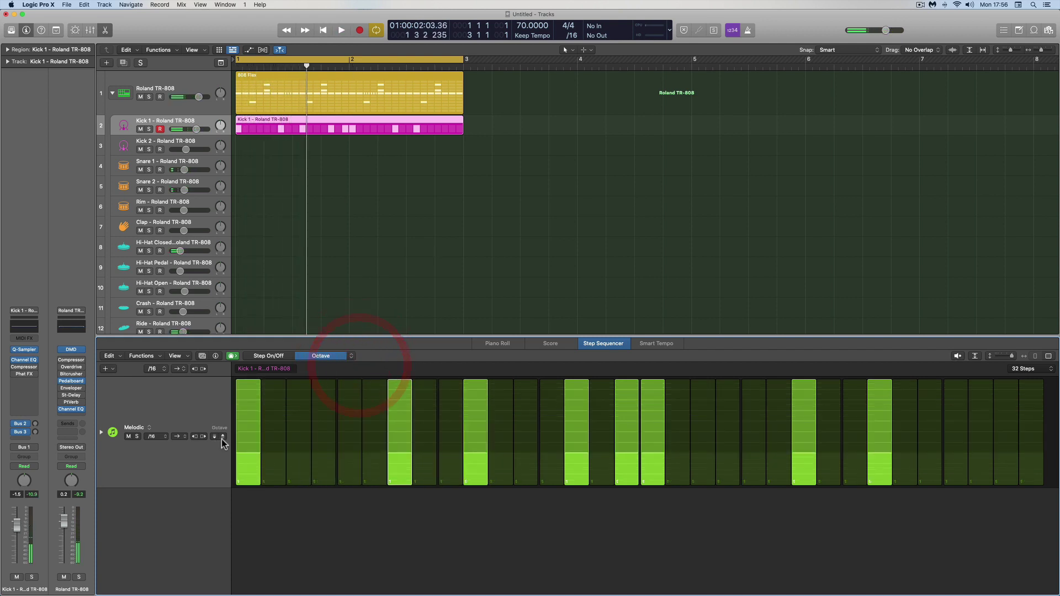
click(215, 437)
click(215, 437)
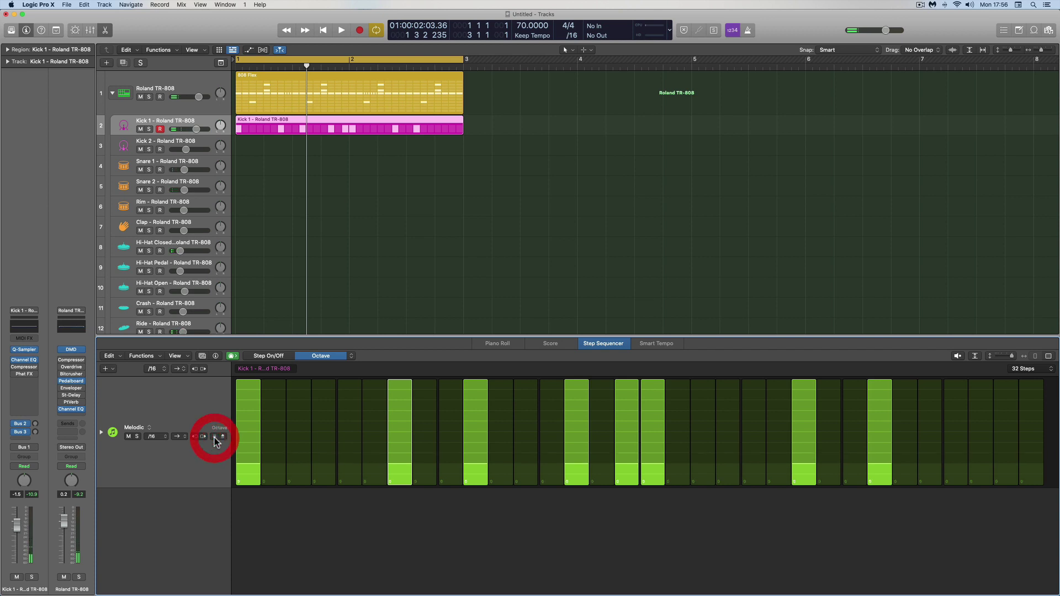
click(353, 356)
click(360, 349)
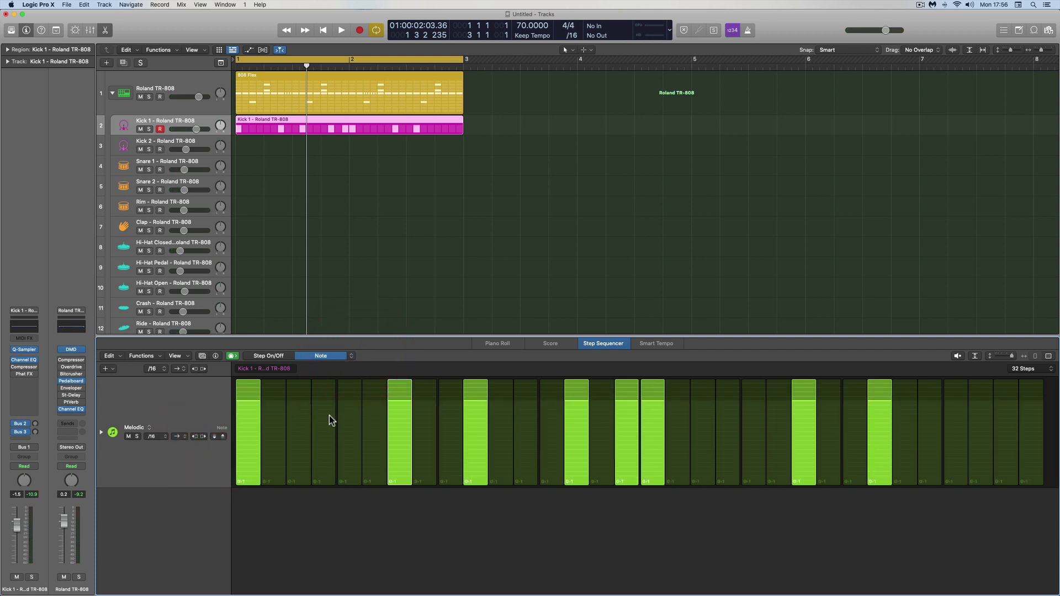
key(space)
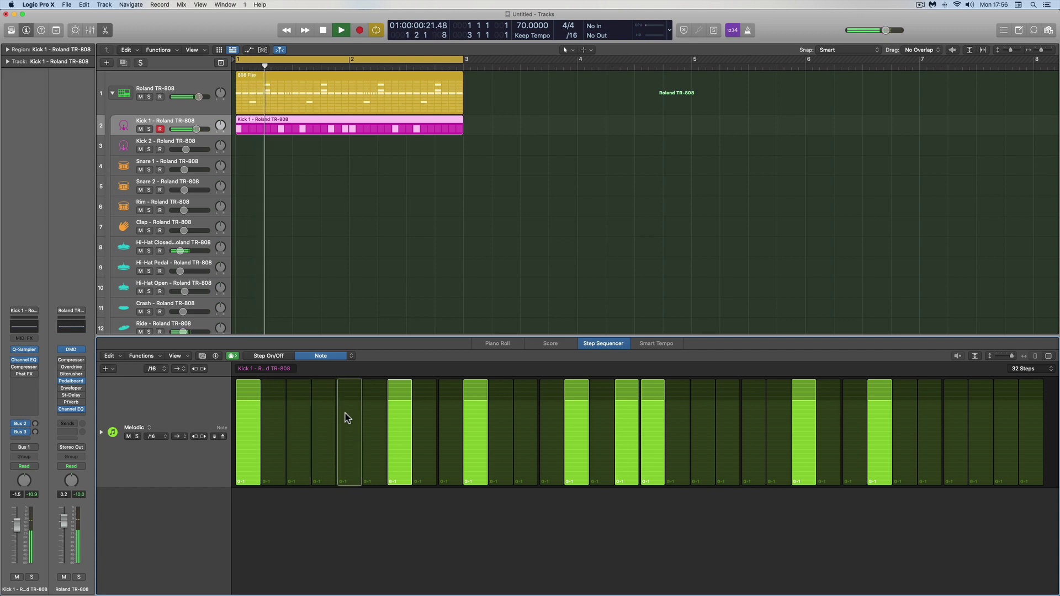
- Reset the kick row's octave to 0 and show note values again
click(351, 356)
click(358, 364)
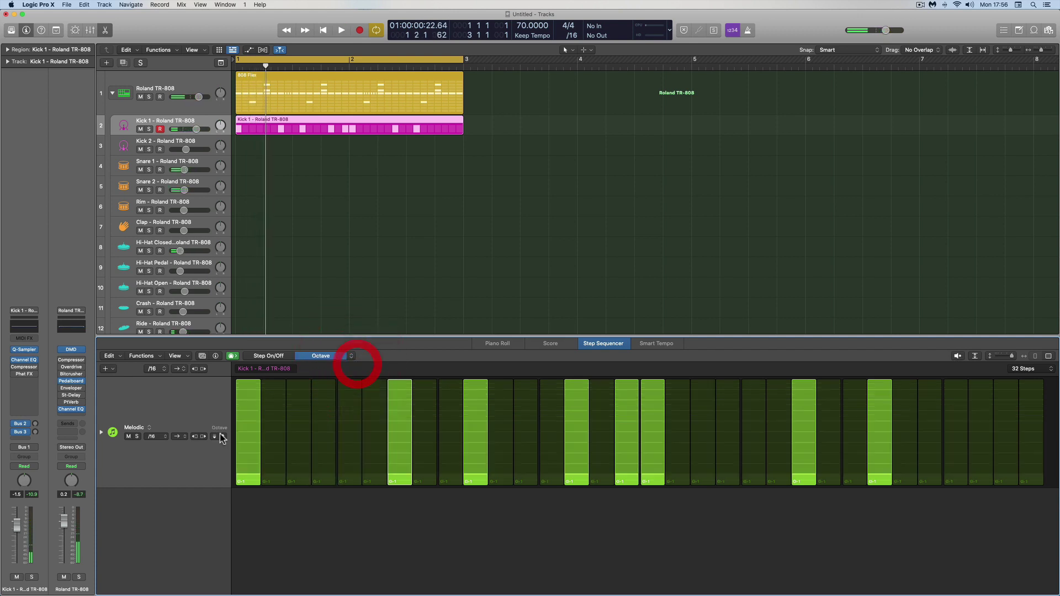
click(223, 436)
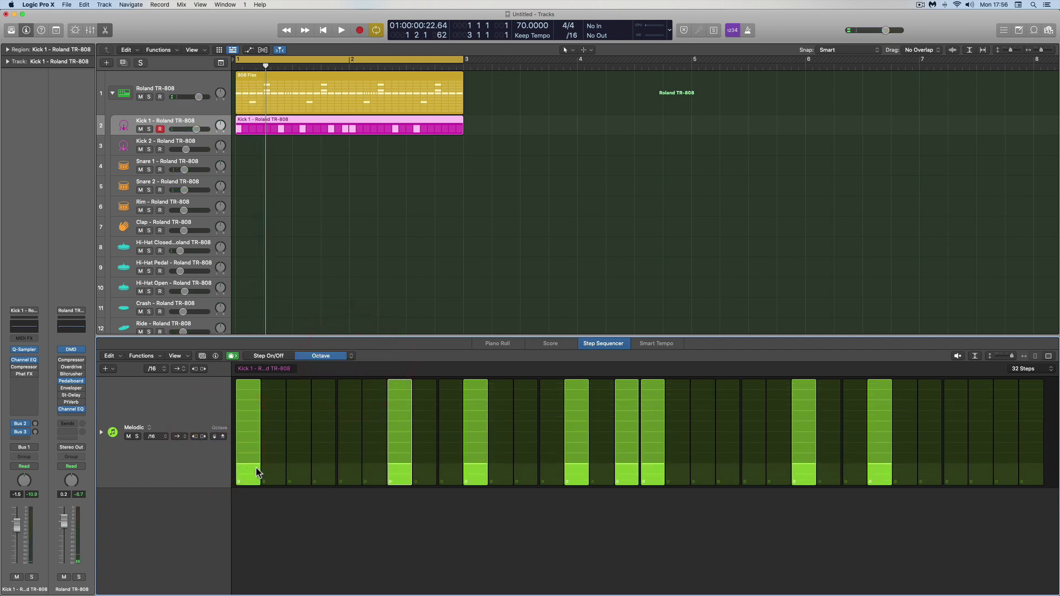
click(351, 356)
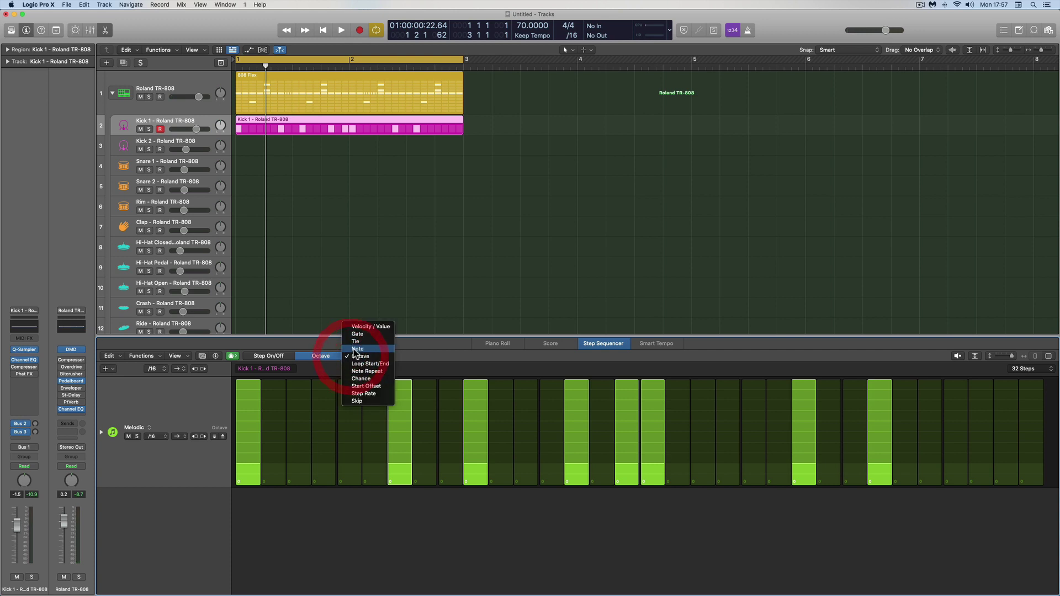
click(354, 349)
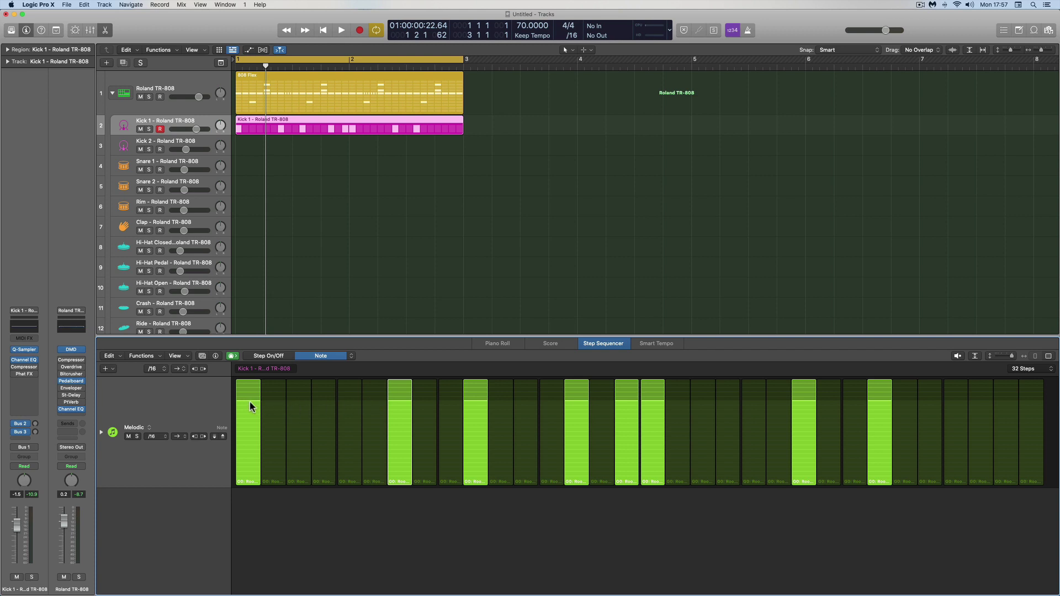
- Lower kick steps 7, 10, 14 to A#-1, step 16 to D#0, 23 to C0 and 26 to B-1
drag(403, 405, 402, 441)
drag(474, 400, 477, 441)
drag(572, 403, 577, 443)
drag(622, 406, 625, 421)
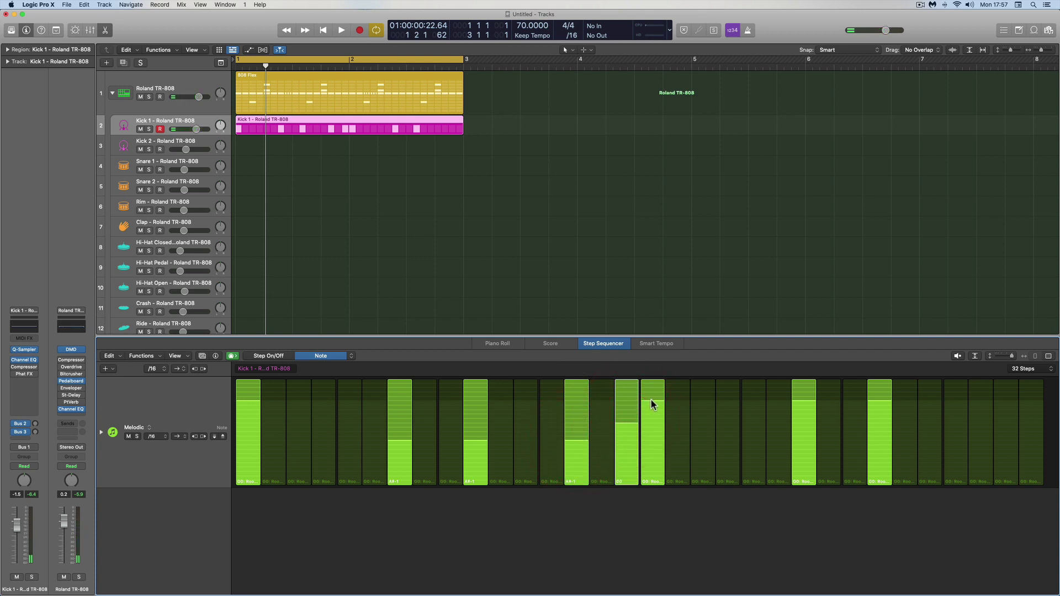
drag(800, 406, 801, 440)
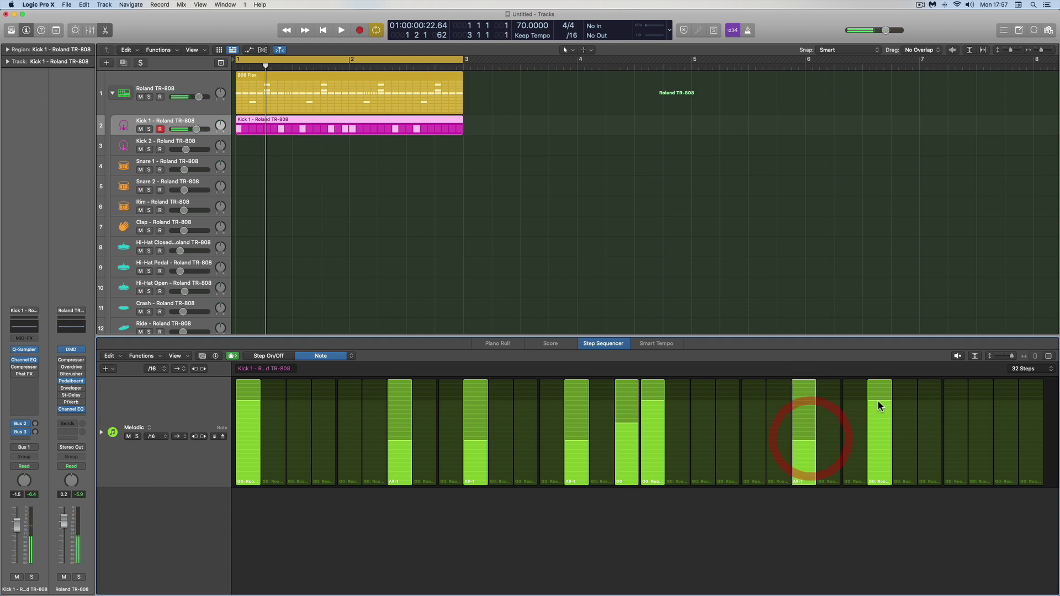
drag(878, 401, 879, 440)
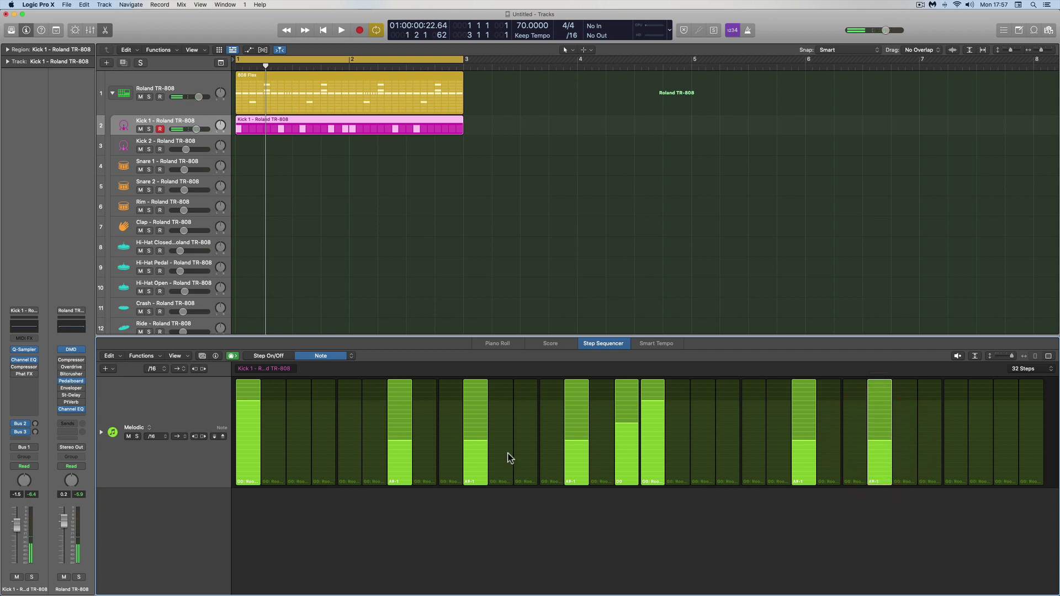
- Play the new kick melody and nudge the Kick 1 volume to +0.1 dB
key(space)
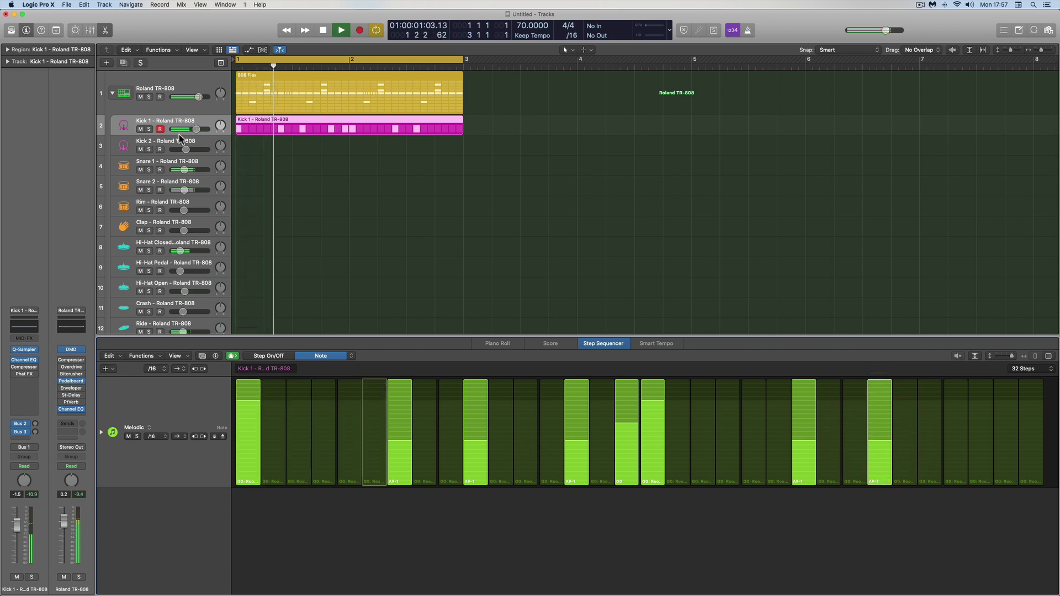
drag(194, 132, 196, 132)
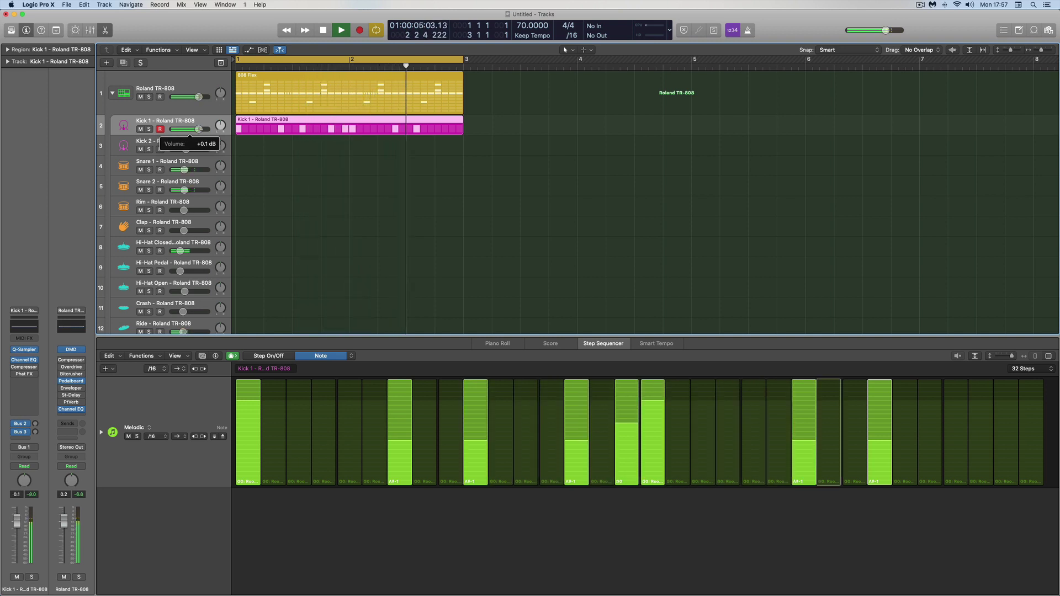
drag(199, 129, 201, 130)
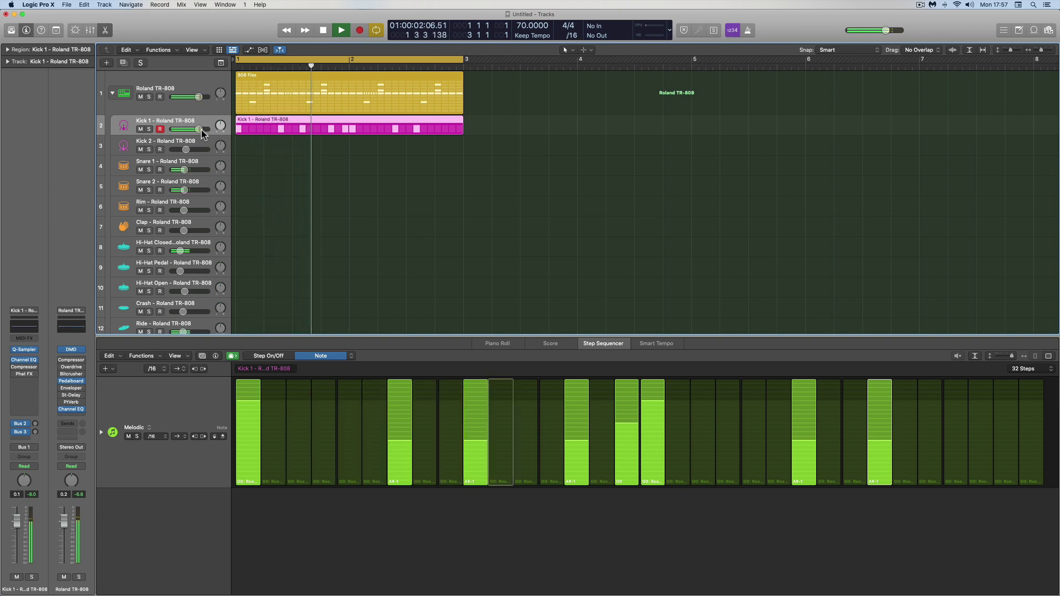
key(space)
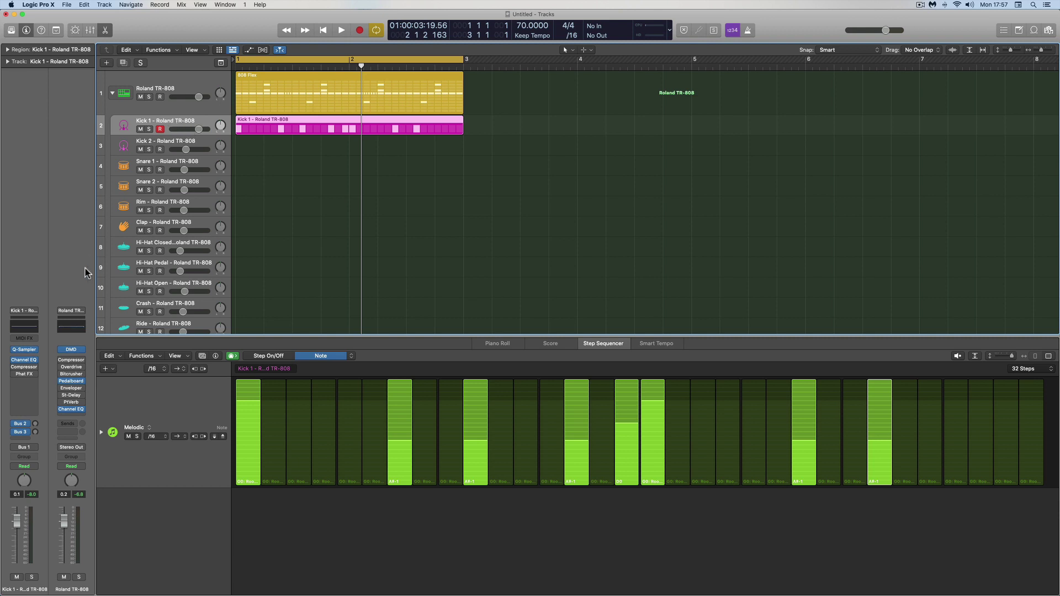
- Open Kick 1's Quick Sampler, move it to the upper right, and enlarge the track area
click(25, 351)
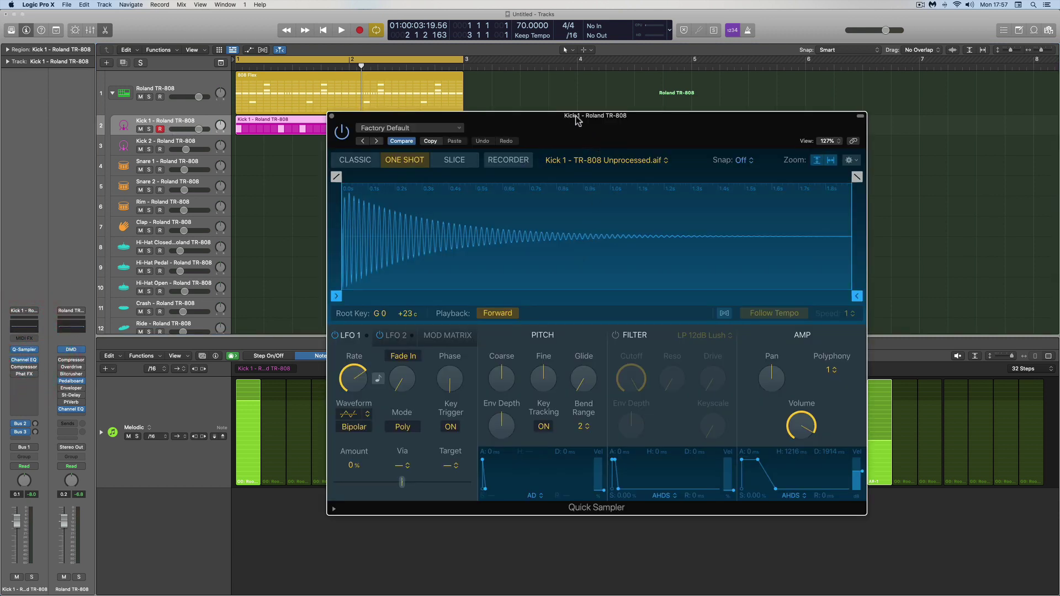
drag(571, 117, 712, 19)
click(674, 95)
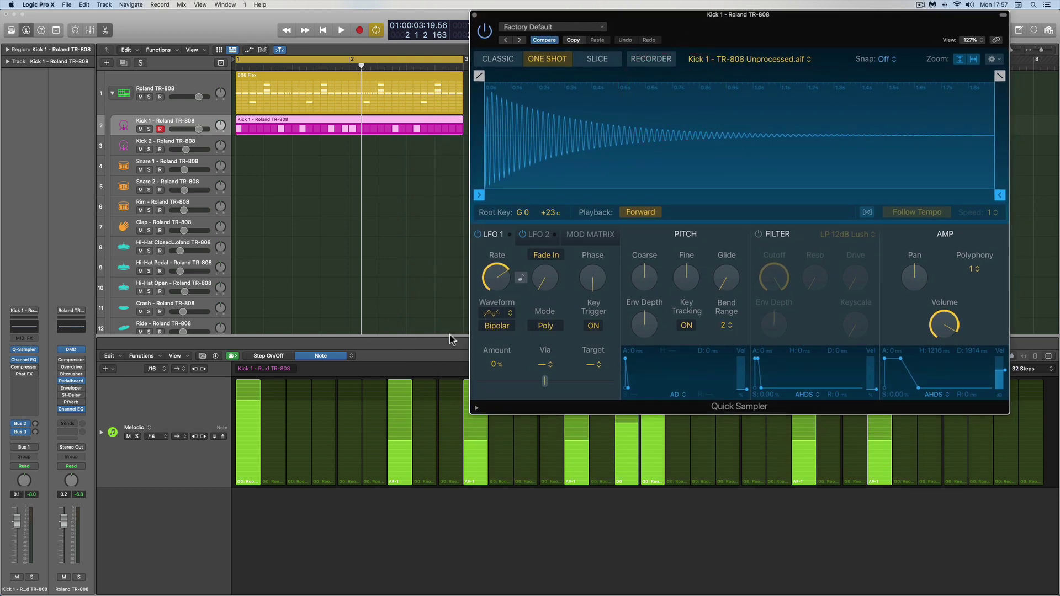
drag(451, 340, 448, 409)
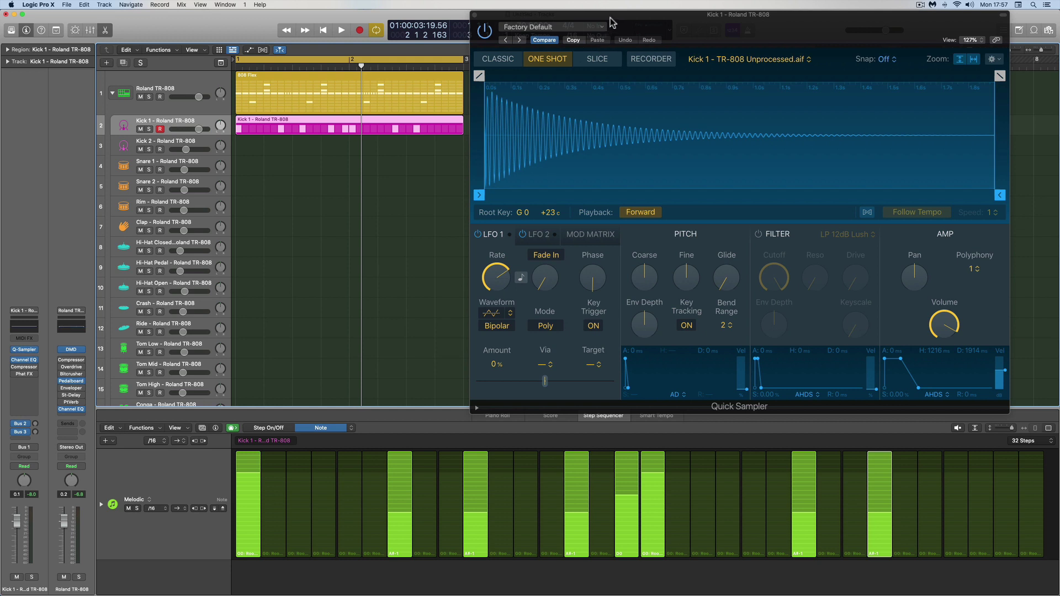
drag(610, 18, 611, 24)
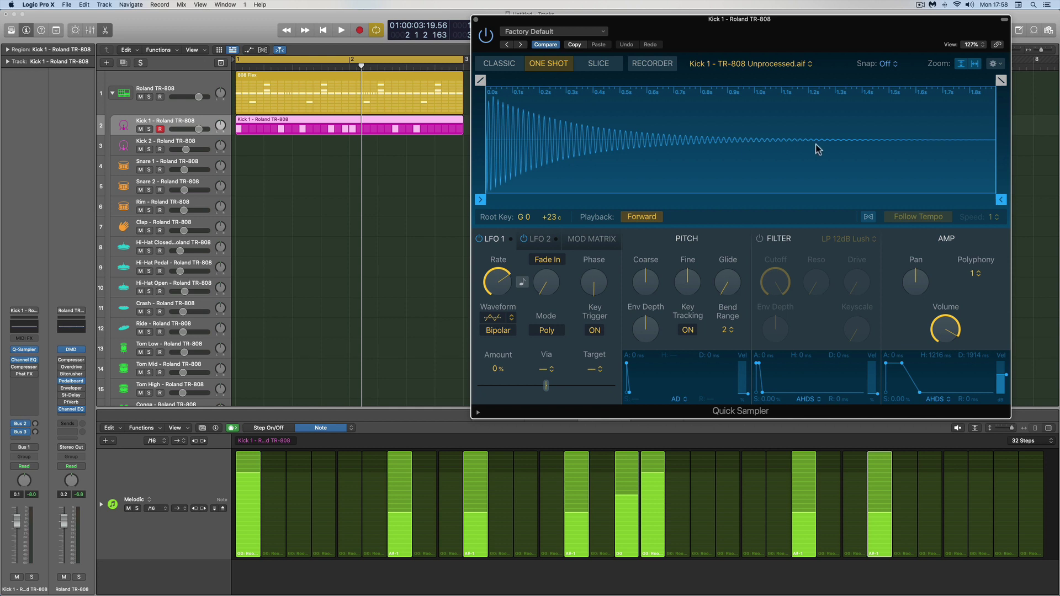
- Switch Quick Sampler to Classic mode, keep step resolution at /16, and play the kick
click(500, 64)
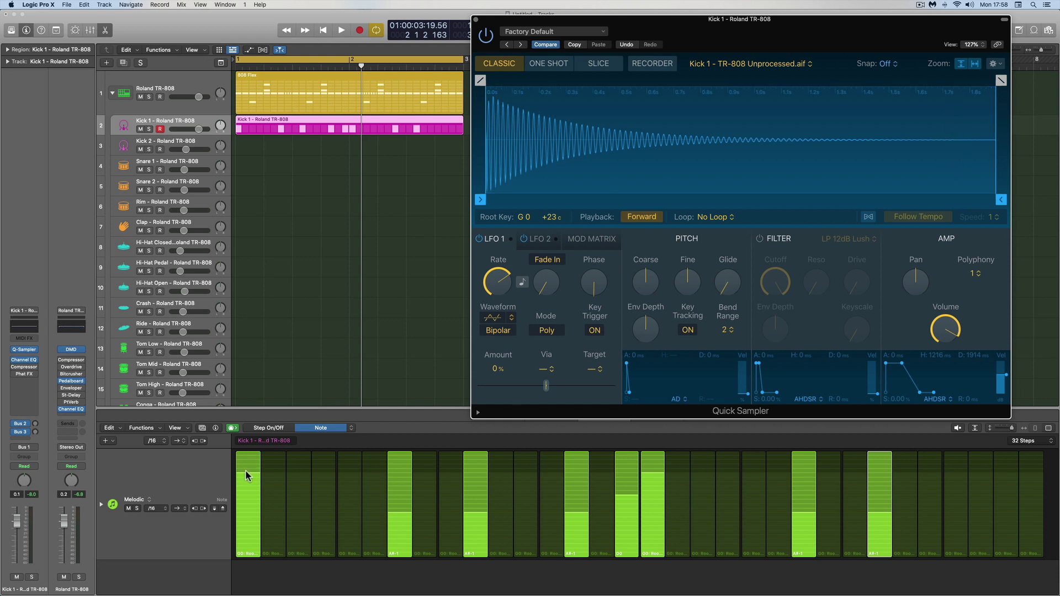
click(157, 441)
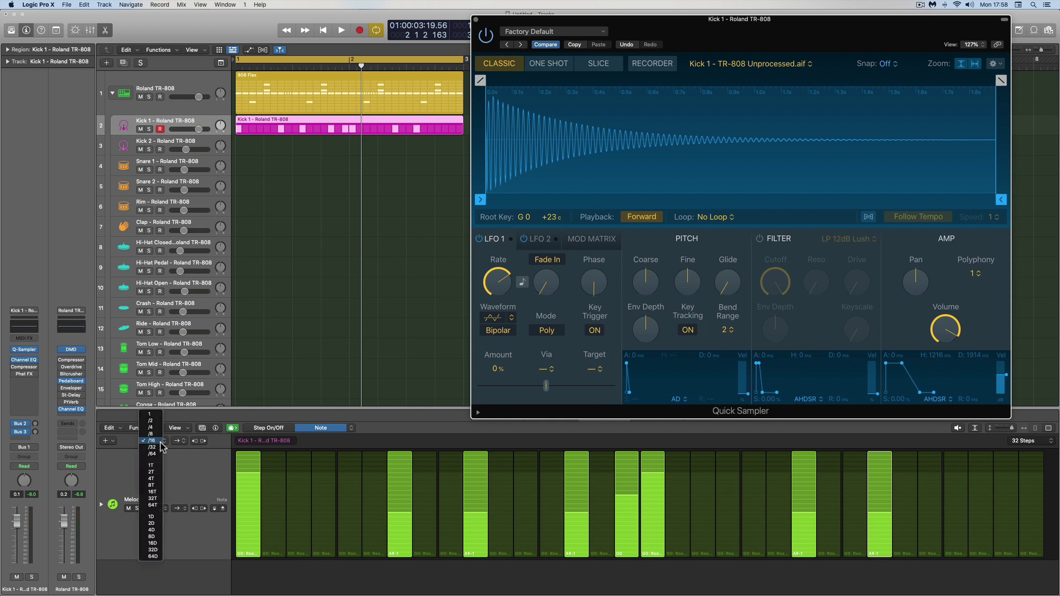
click(153, 441)
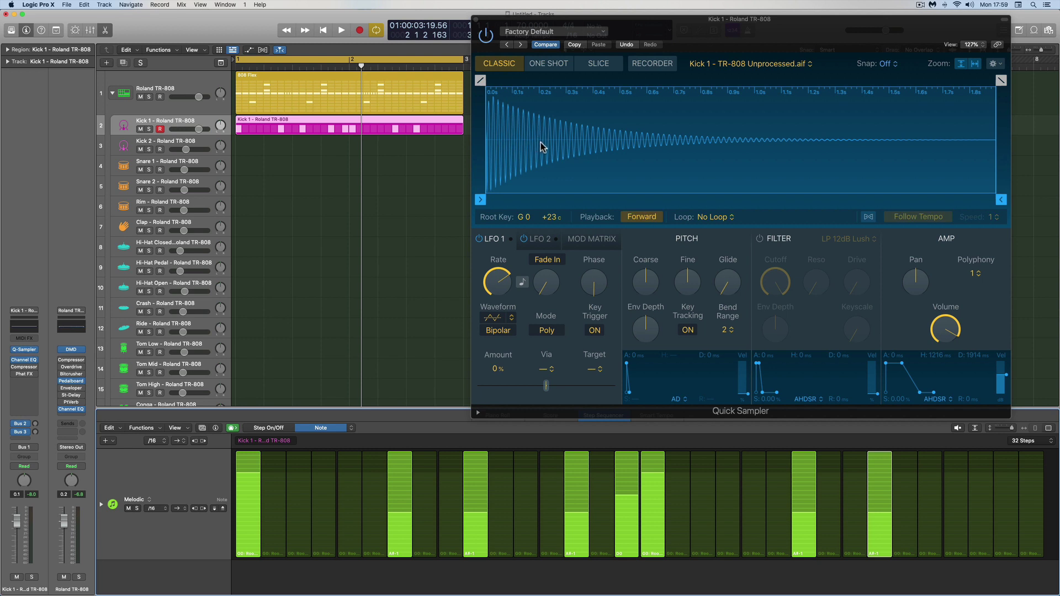
key(space)
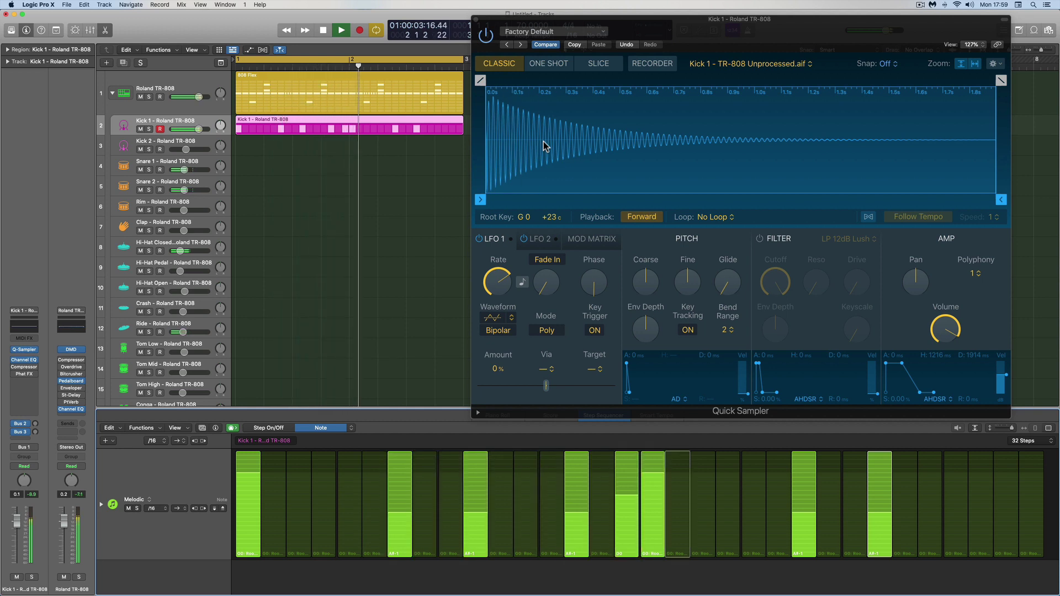
- Switch the kick sampler's amp envelope mode from AHDSR to ADSR
key(space)
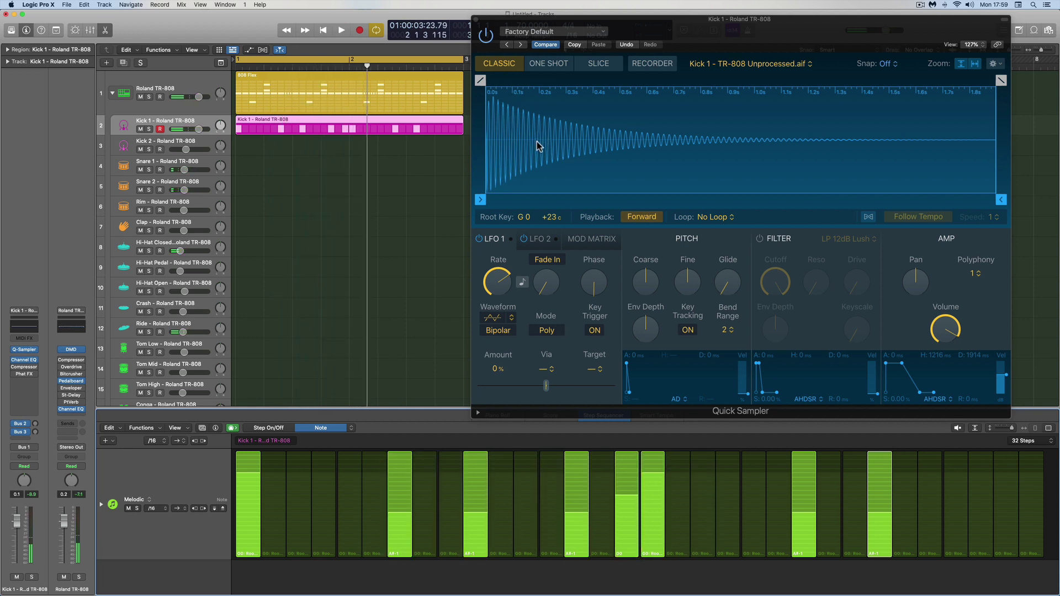
scroll(538, 166, down, 1)
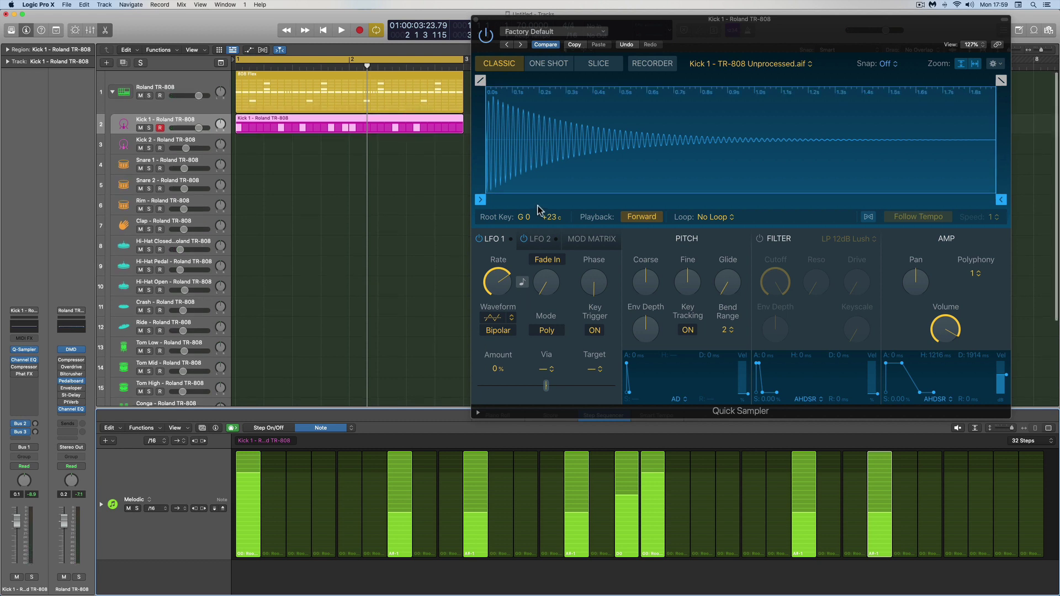
click(938, 398)
click(925, 394)
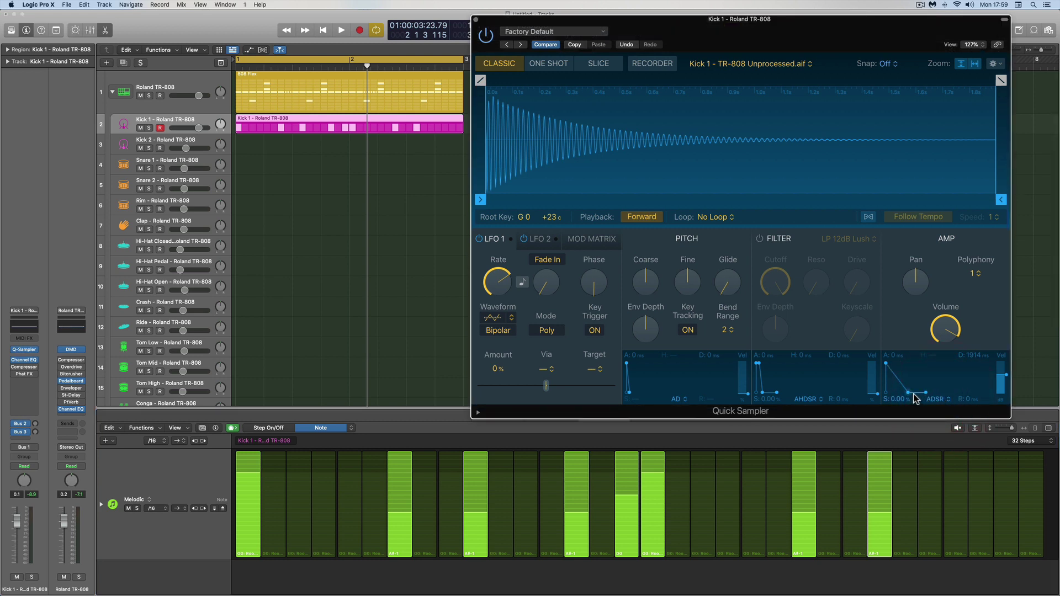
- Set the amp sustain to 100% and release to 158 ms, then audition the kick
drag(908, 393, 859, 360)
drag(911, 392, 915, 393)
click(917, 396)
click(917, 394)
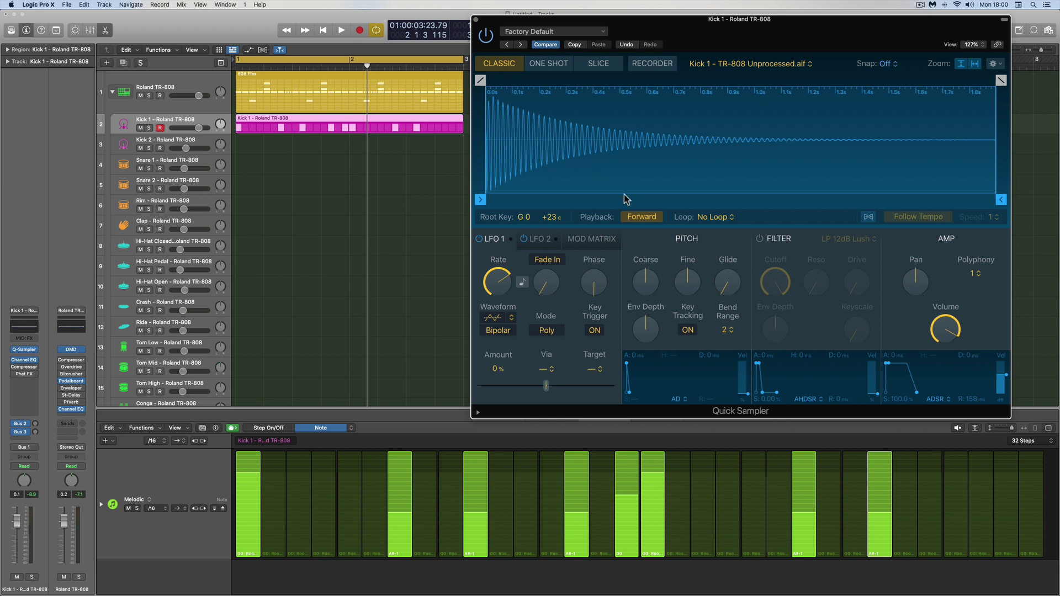
key(space)
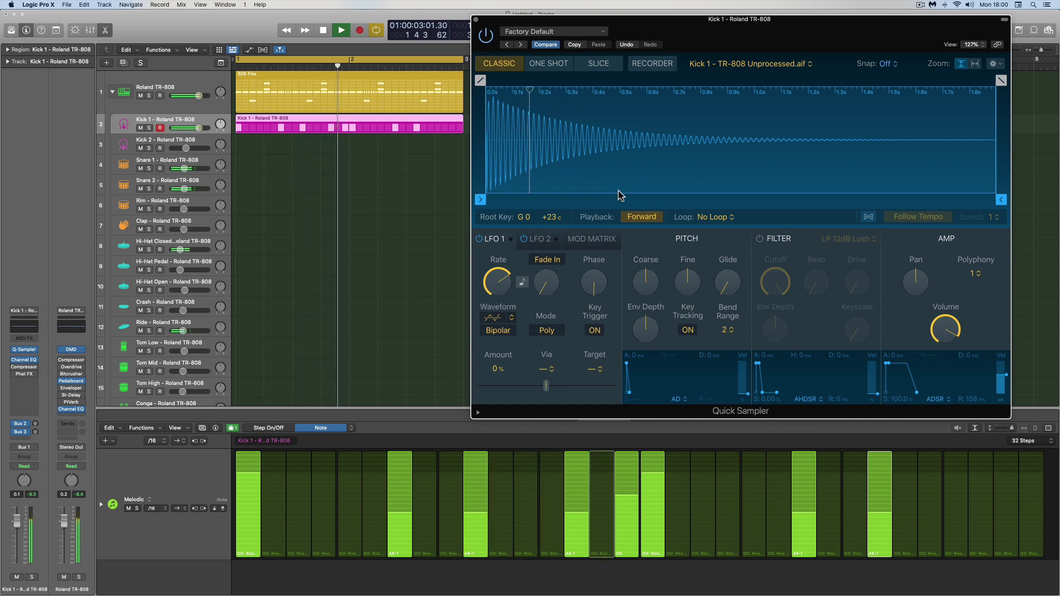
key(space)
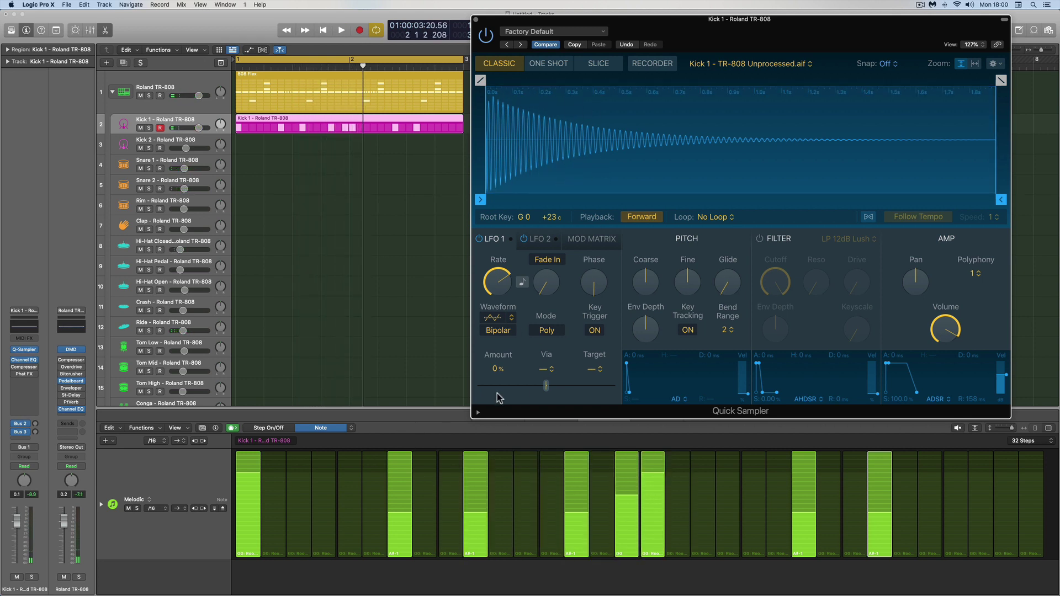
- Set the kick row to Tie and tie kick hits across three steps each, then audition
click(352, 428)
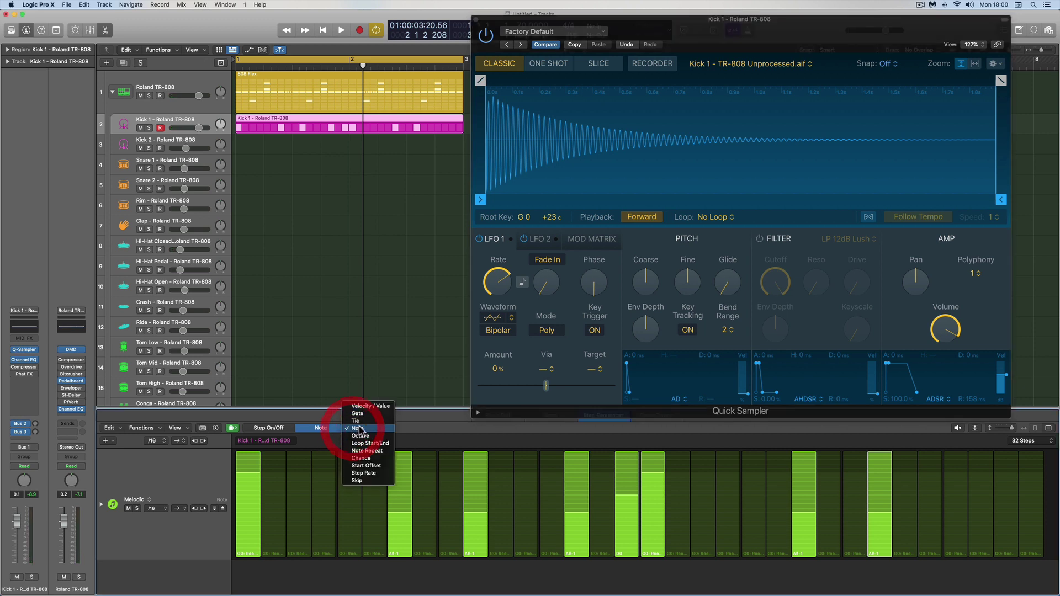
click(357, 421)
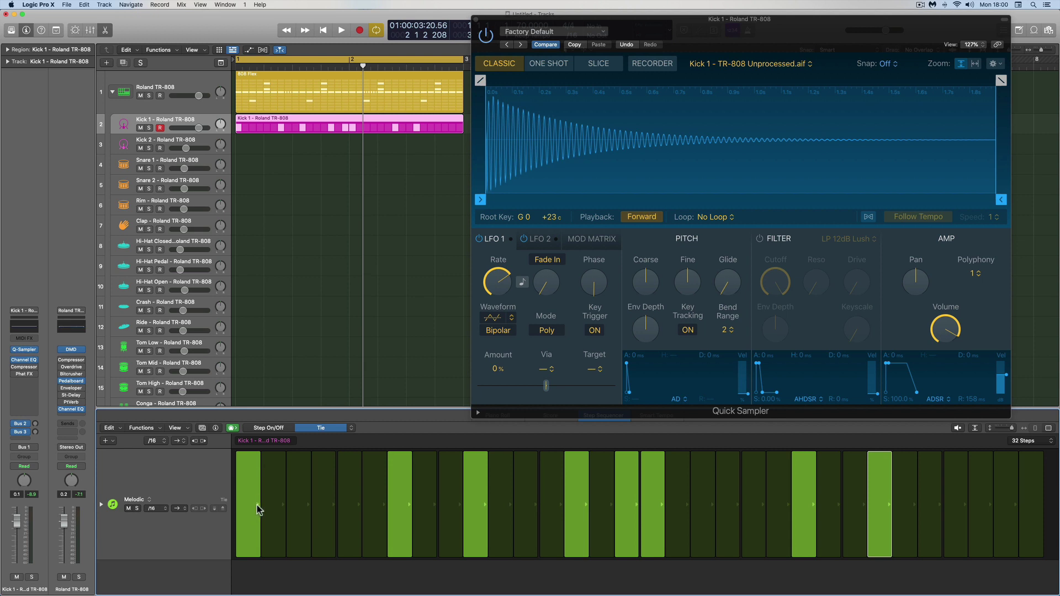
drag(258, 509, 333, 506)
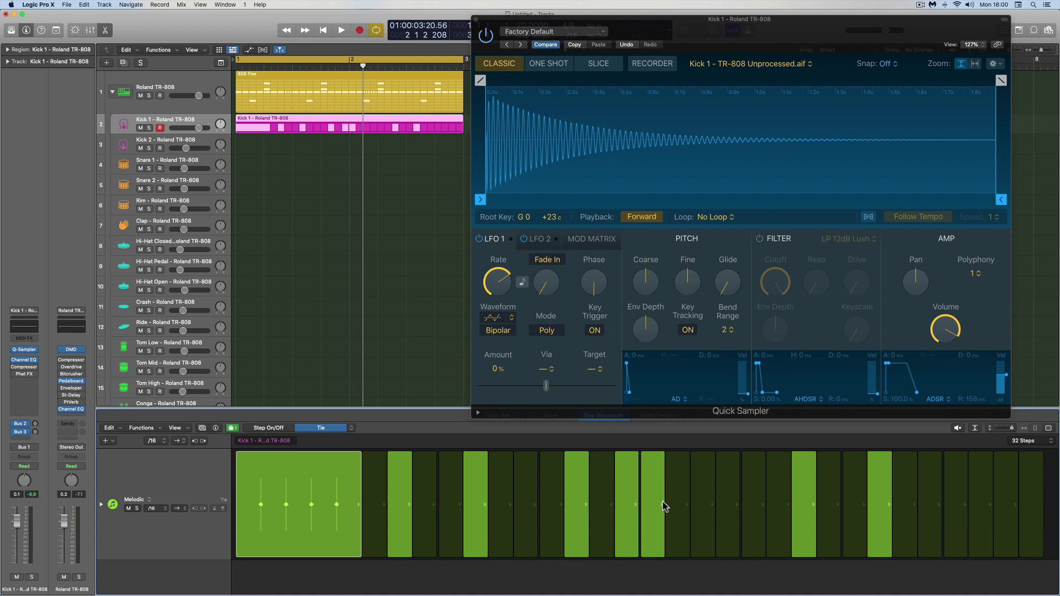
drag(662, 502, 771, 504)
drag(897, 503, 992, 504)
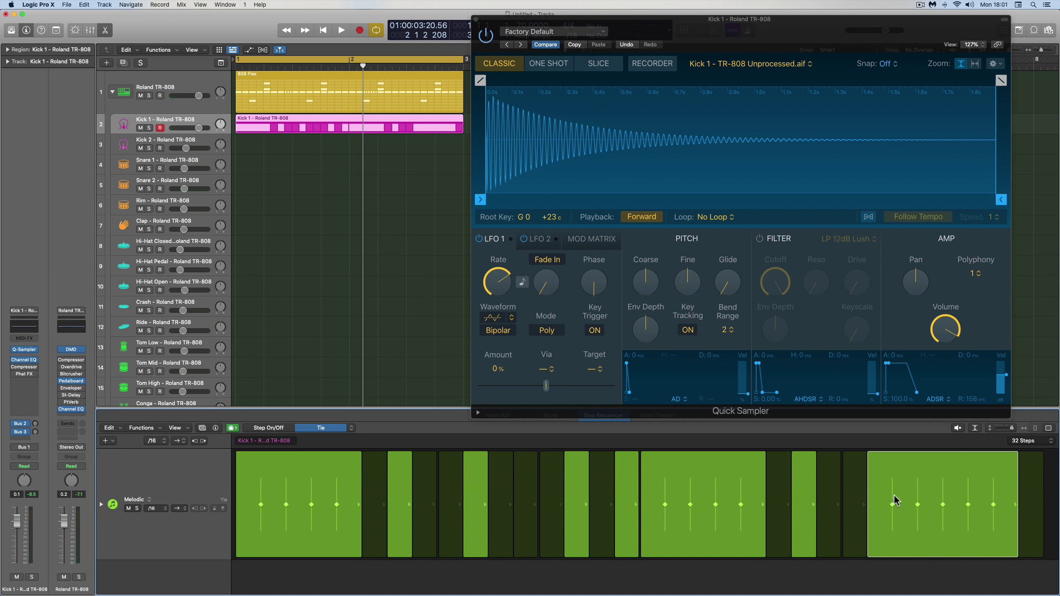
key(space)
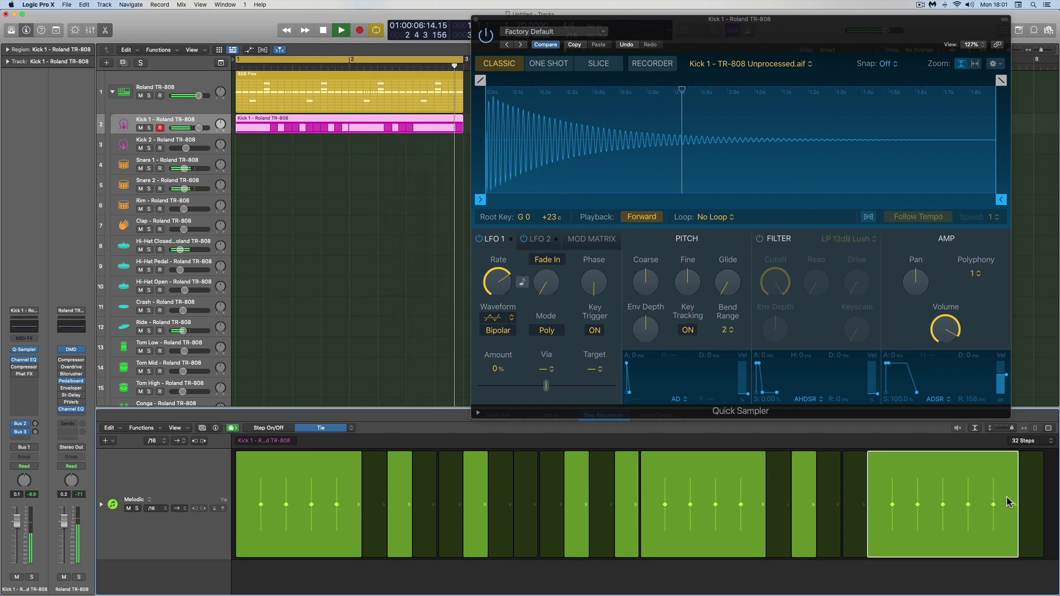
key(space)
- Tie further following steps onto the second, third and later kick notes, then audition
click(414, 506)
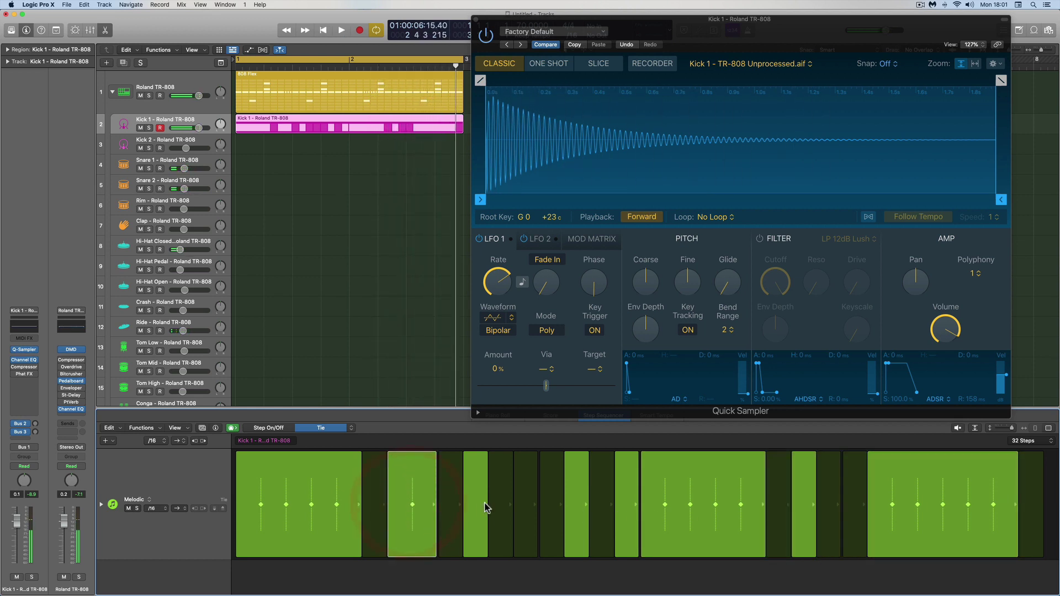
drag(490, 504, 511, 507)
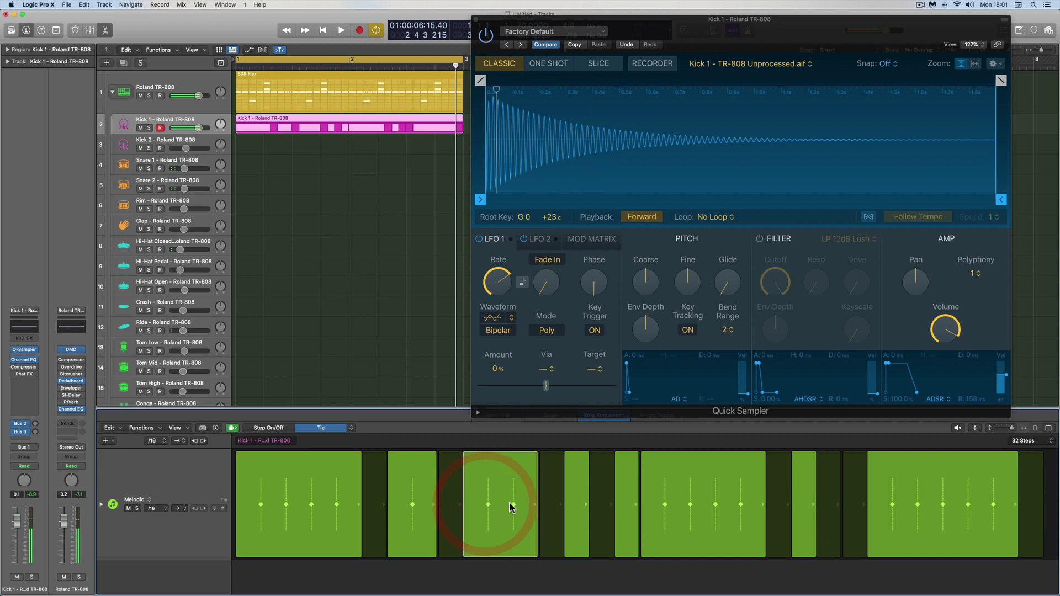
click(587, 507)
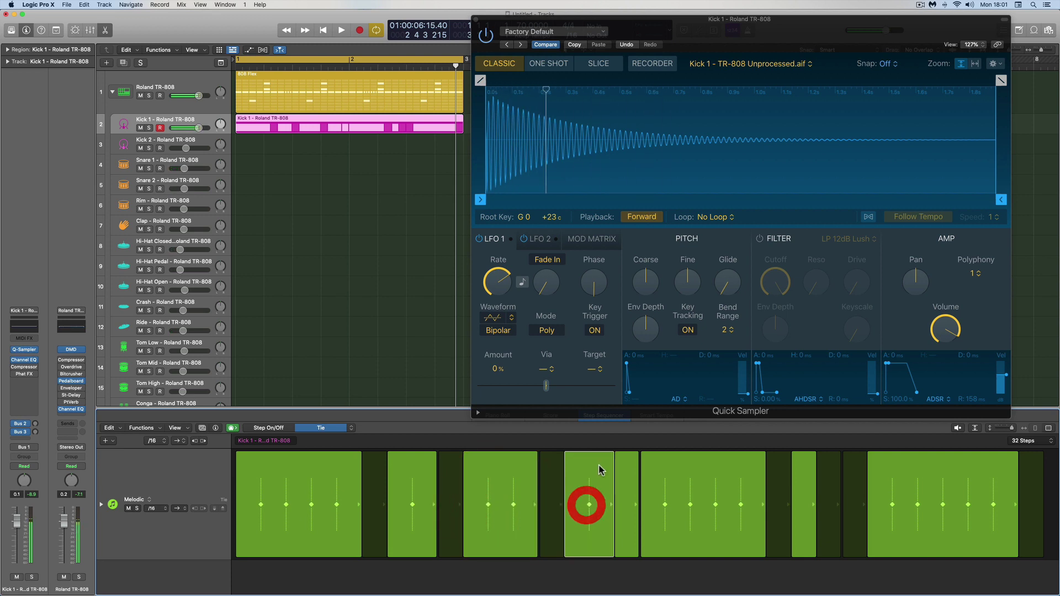
click(806, 504)
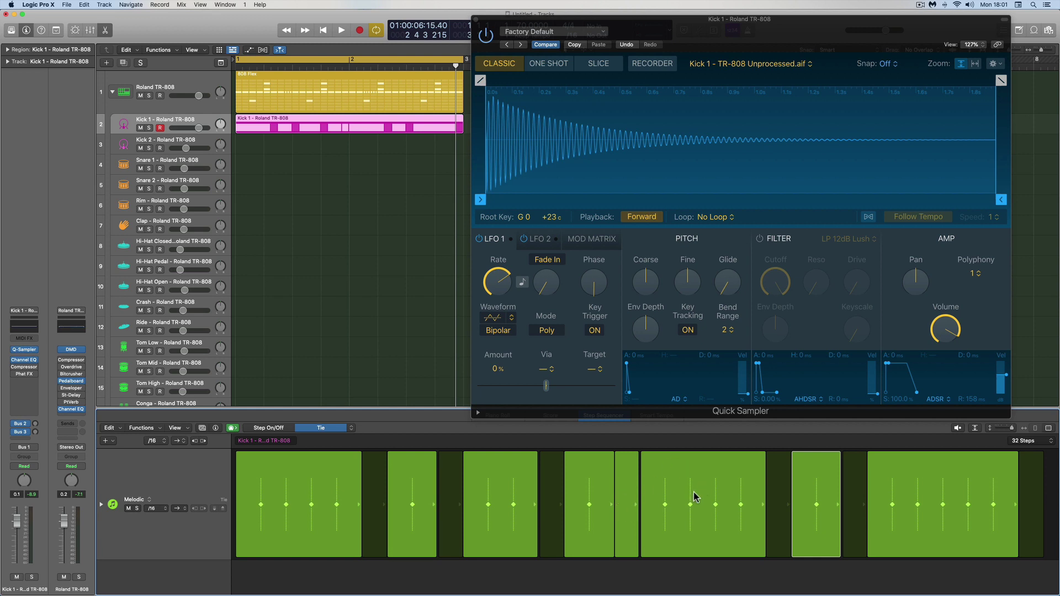
key(space)
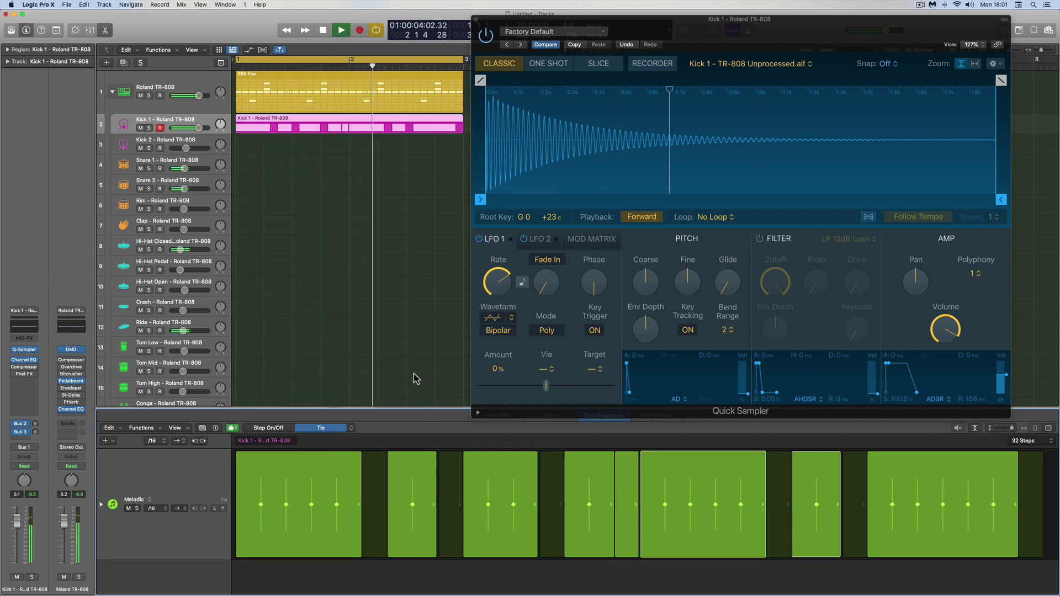
key(space)
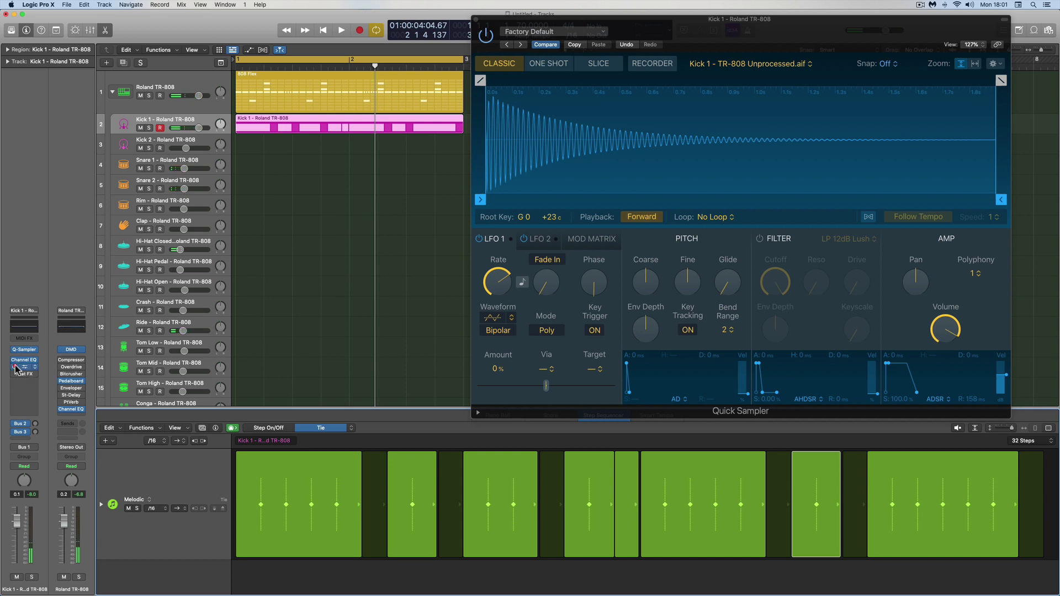
- Insert a Compressor on Kick 1 and set its ratio to about 4.1:1
click(22, 367)
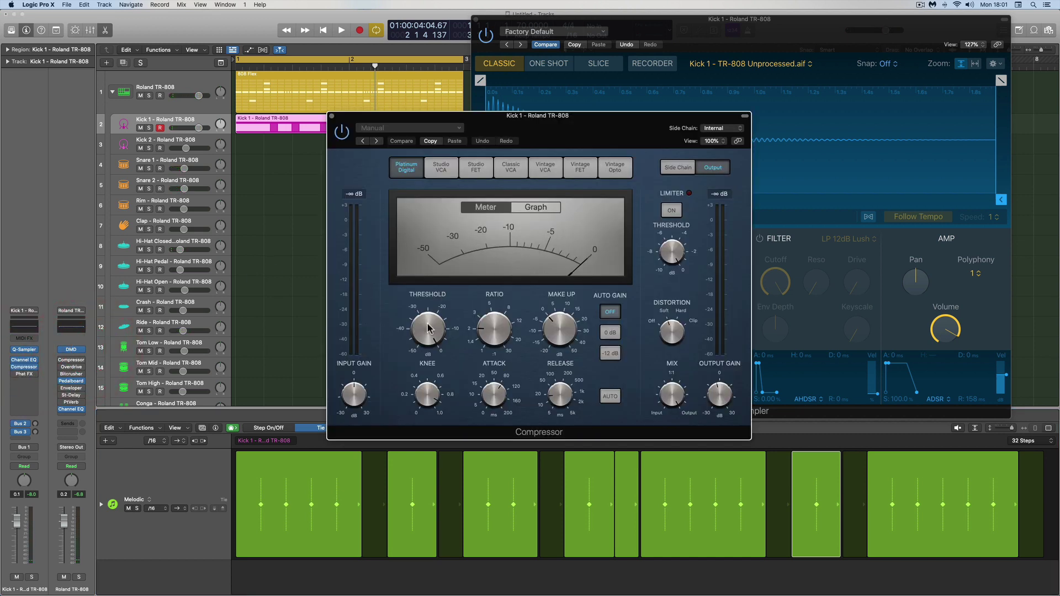
drag(431, 330, 457, 356)
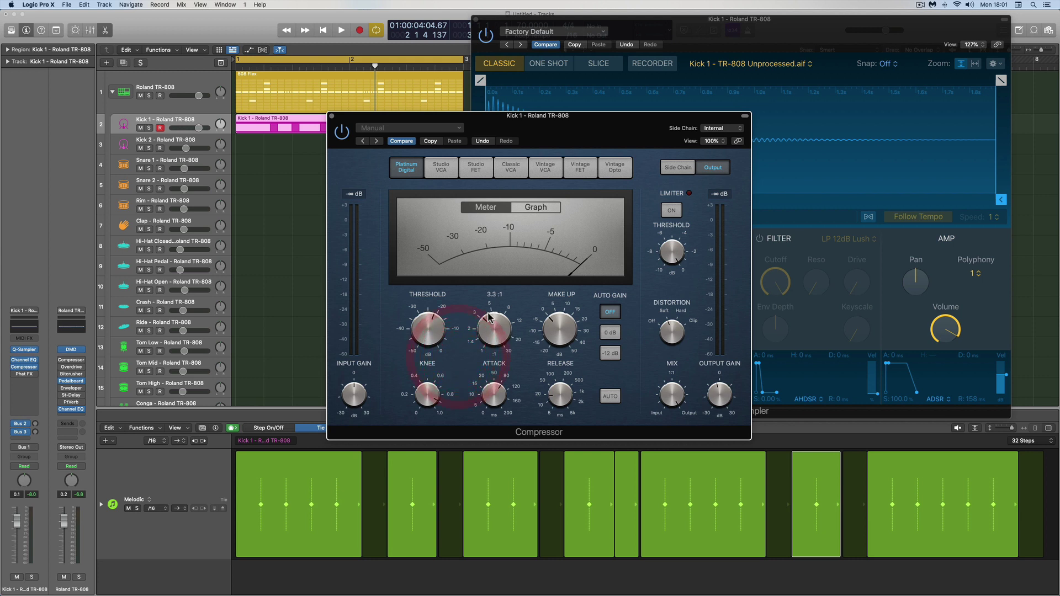
click(492, 323)
click(548, 319)
key(space)
- Dial the make-up gain to 4.0 dB while auditioning, then close the Compressor window
drag(548, 319, 523, 317)
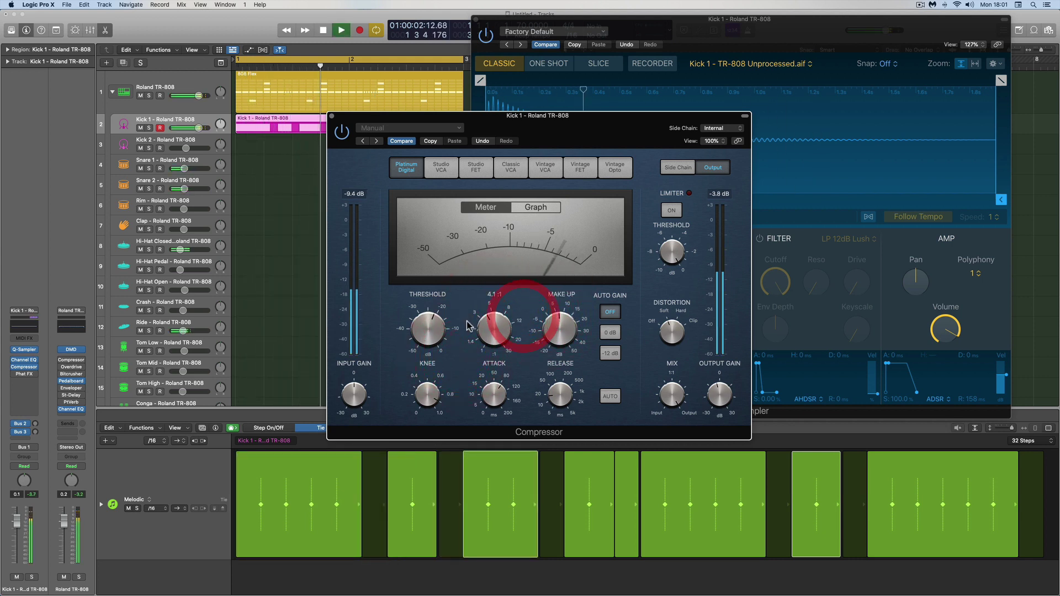
click(437, 319)
click(478, 320)
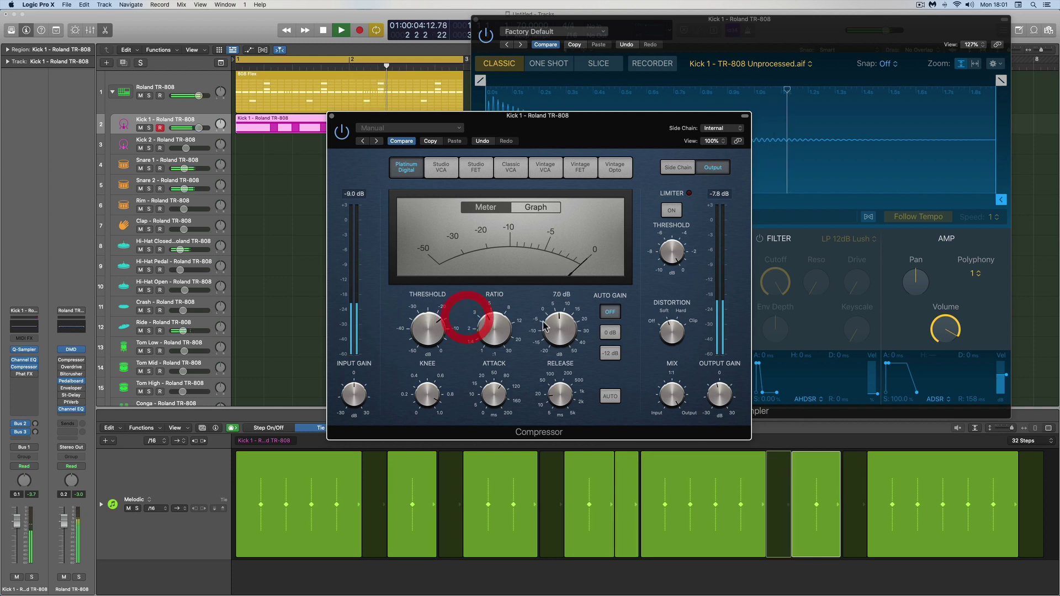
click(547, 322)
drag(552, 326, 554, 309)
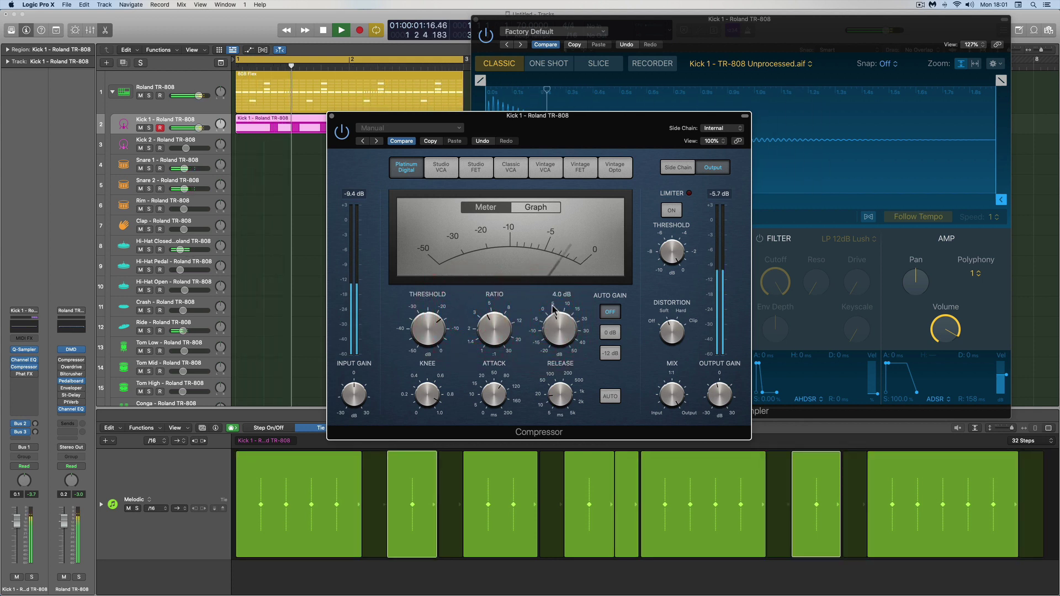
click(554, 311)
click(554, 319)
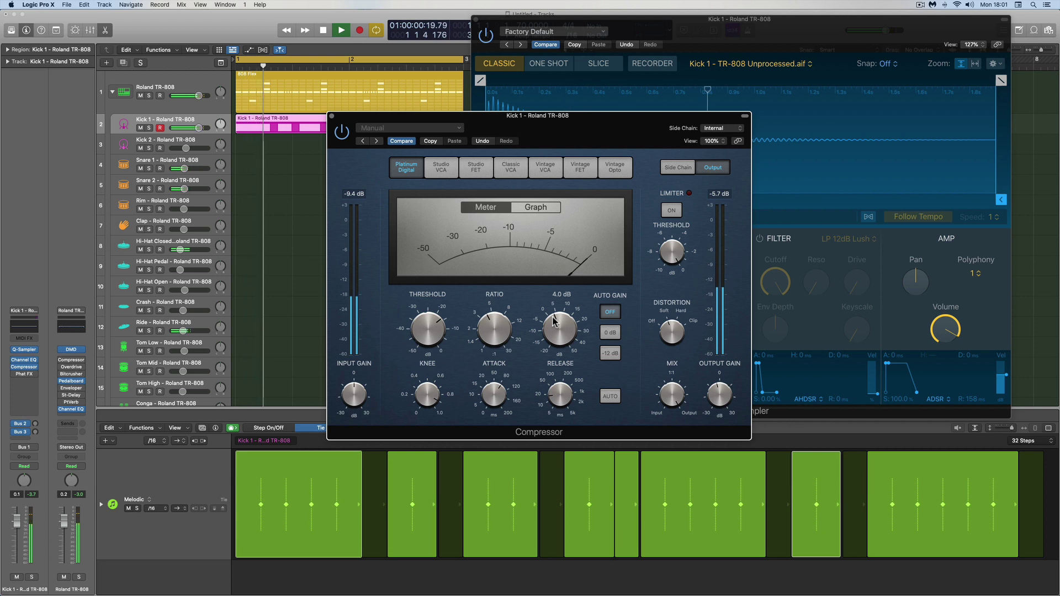
key(space)
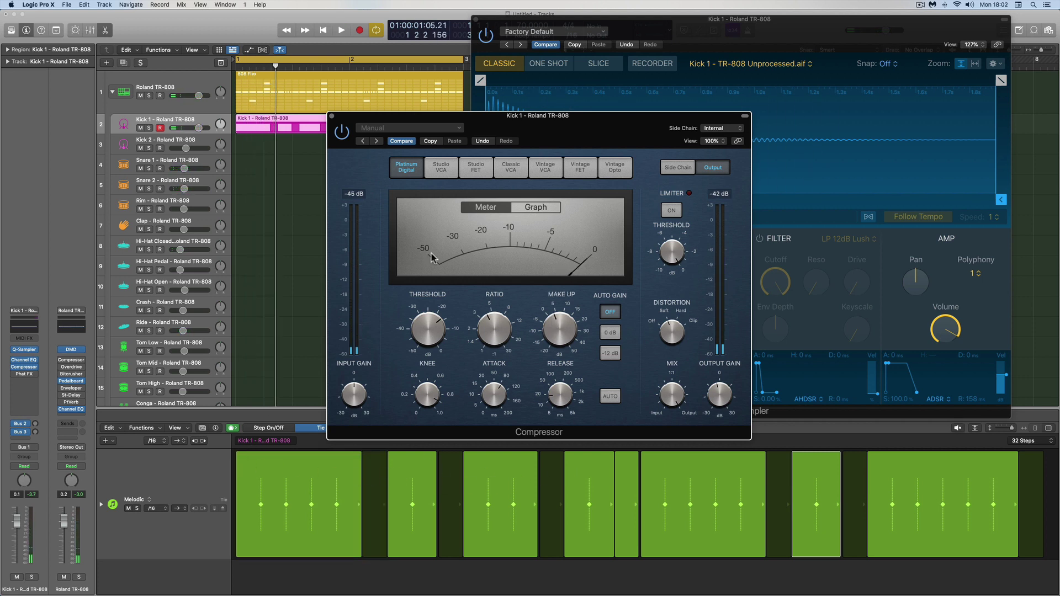
click(331, 116)
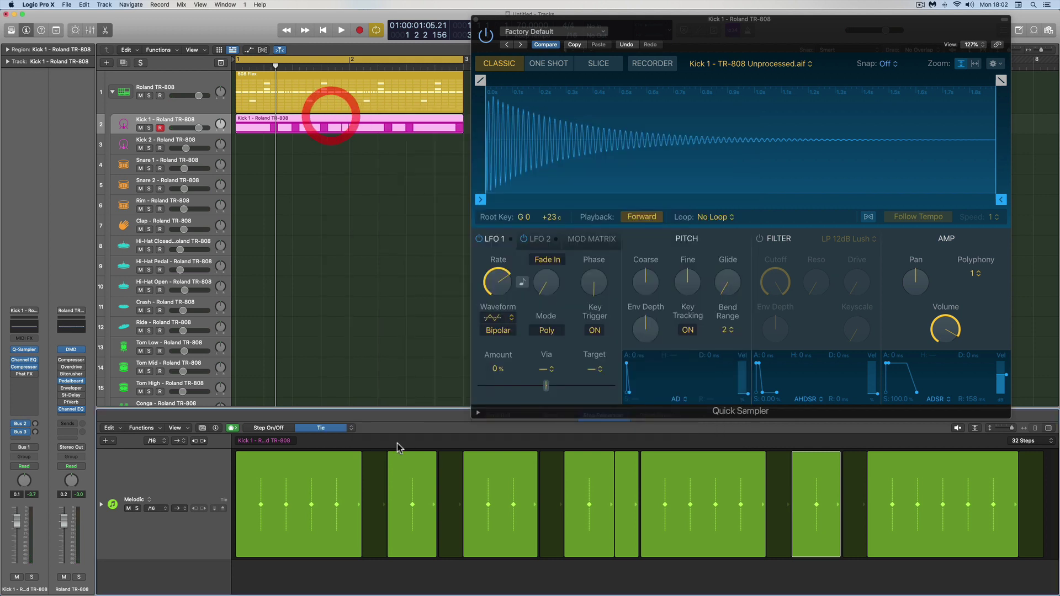
- Switch the kick row back to Note and raise one step's pitch to B0 to hear it
click(354, 428)
click(364, 437)
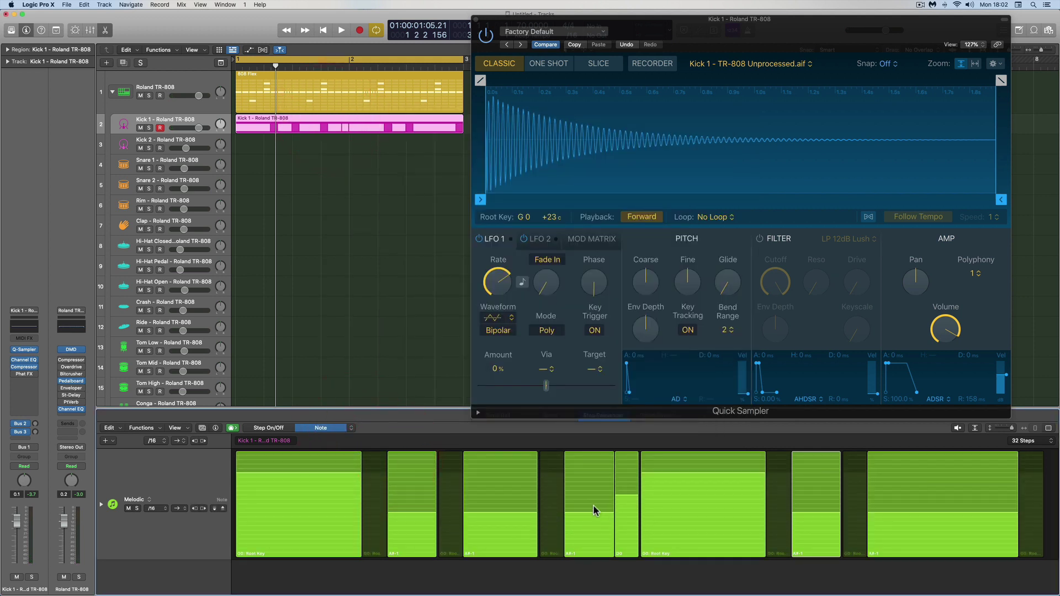
drag(672, 477, 675, 453)
key(space)
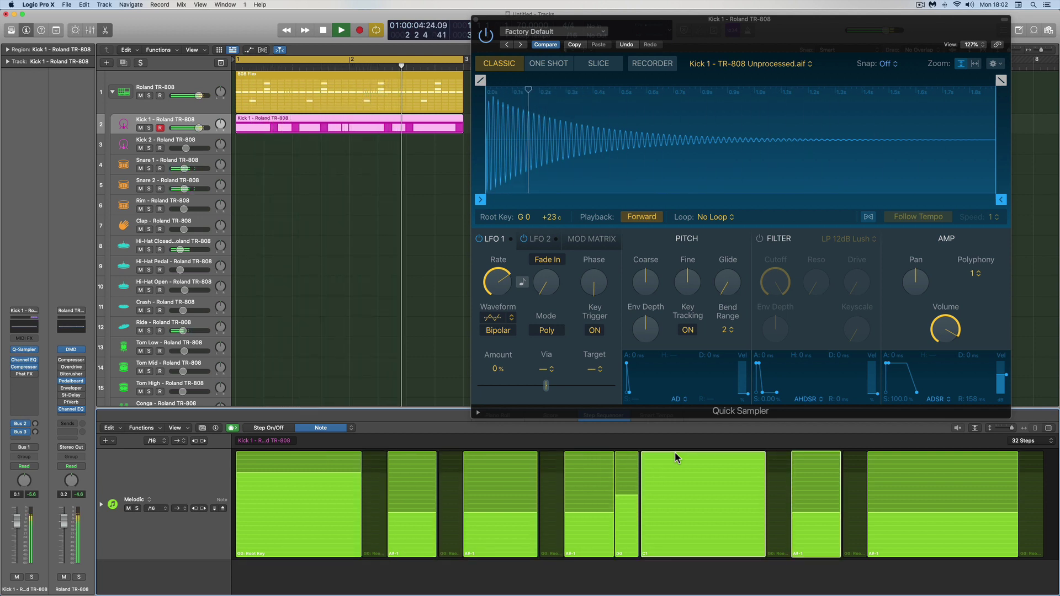
- Return that step to the G0 root key and raise the sampler glide to about 270 ms
key(space)
drag(681, 452, 682, 471)
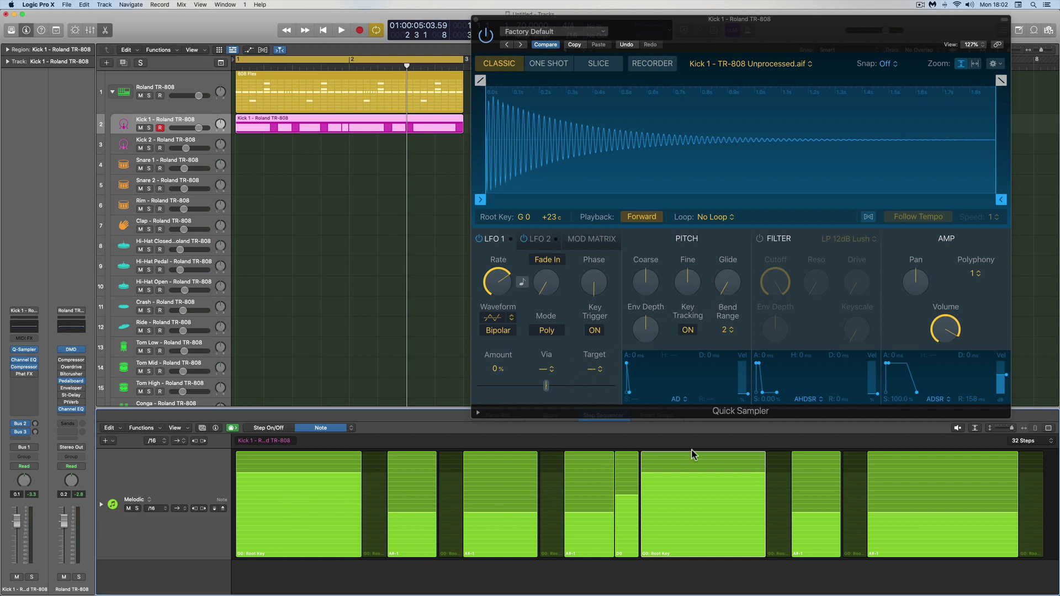
mouse_move(721, 278)
drag(721, 287, 721, 229)
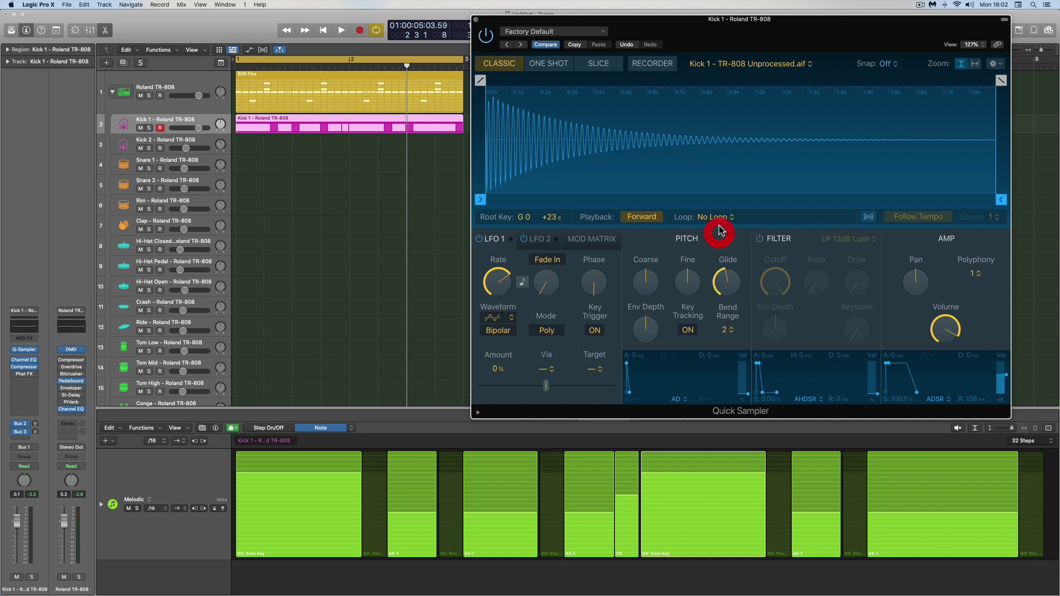
- Audition the pattern and nudge the kick glide up to 398 ms
key(space)
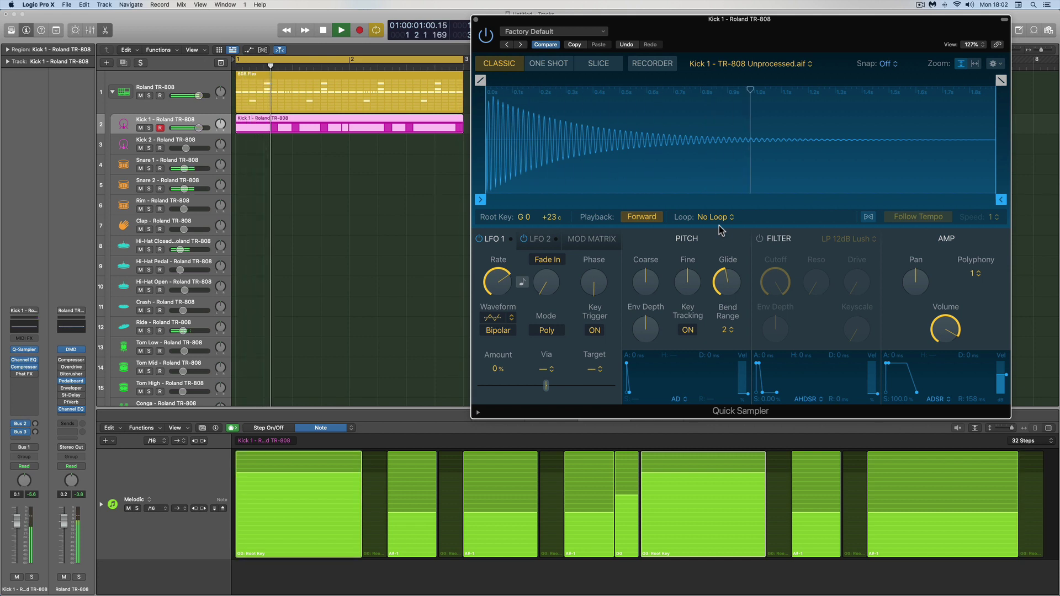
mouse_move(729, 278)
scroll(728, 277, up, 2)
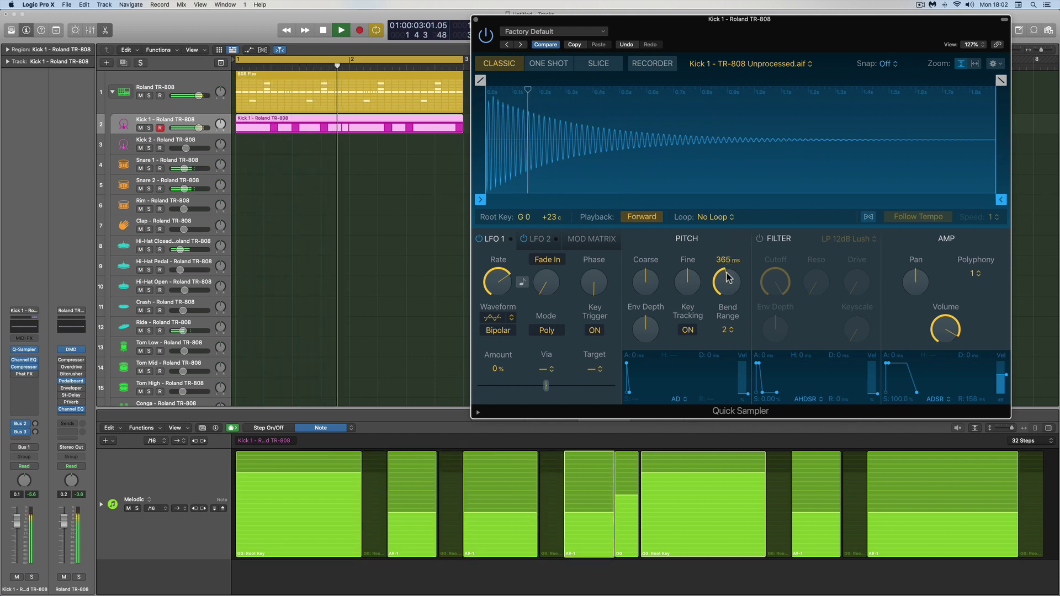
key(space)
click(727, 281)
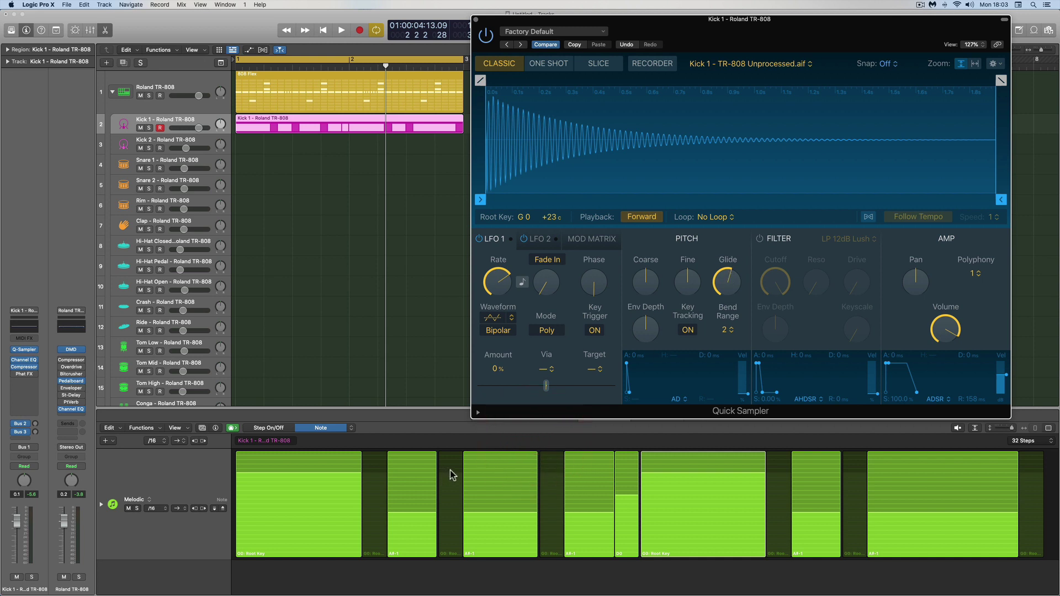
key(space)
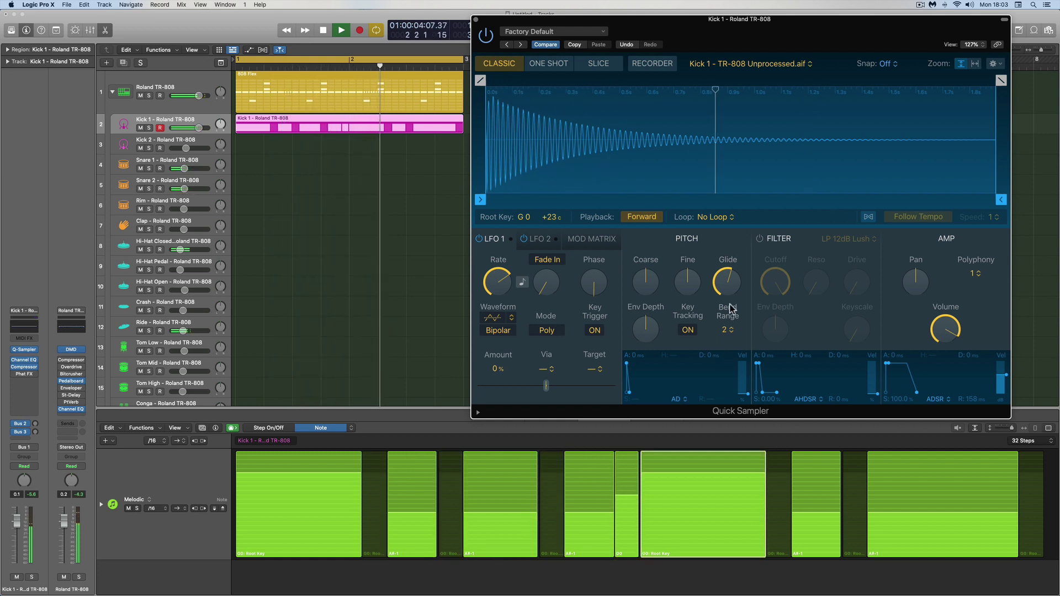
- Lower the kick glide to about 245 ms and close the sampler window
mouse_move(726, 283)
drag(726, 283, 728, 293)
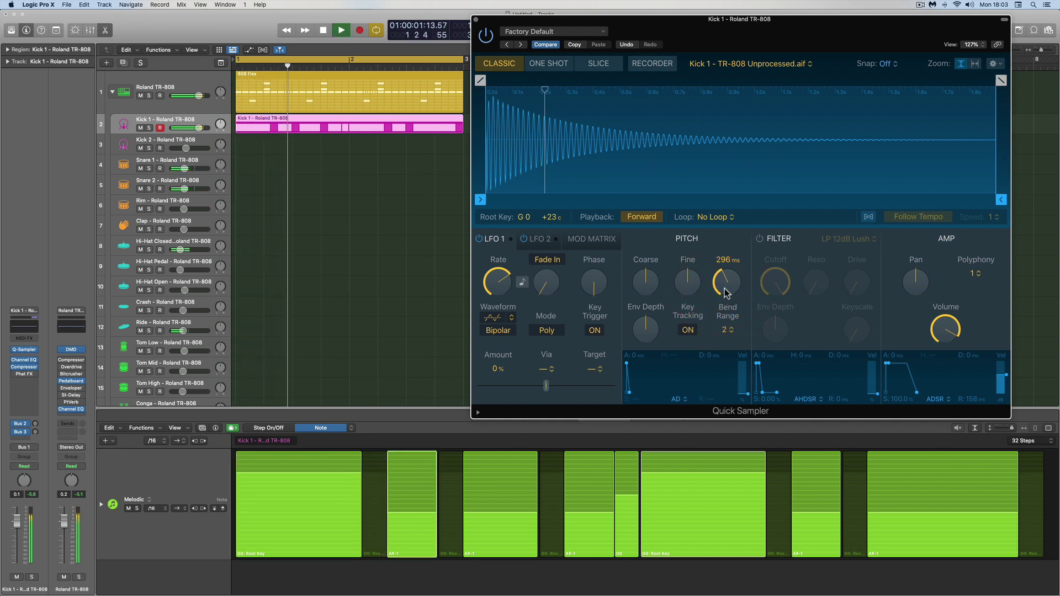
drag(727, 293, 726, 295)
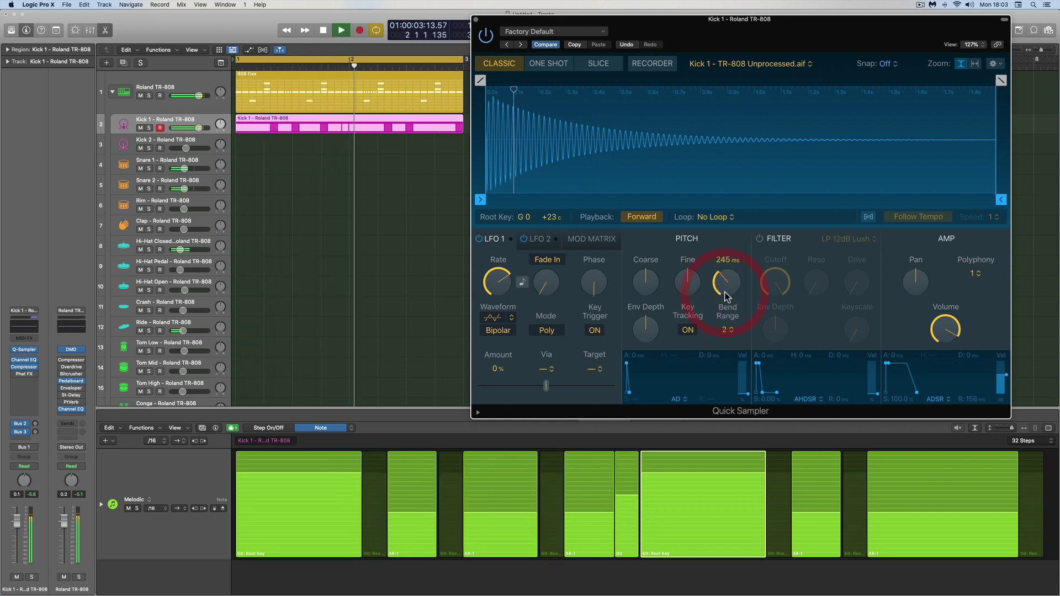
key(space)
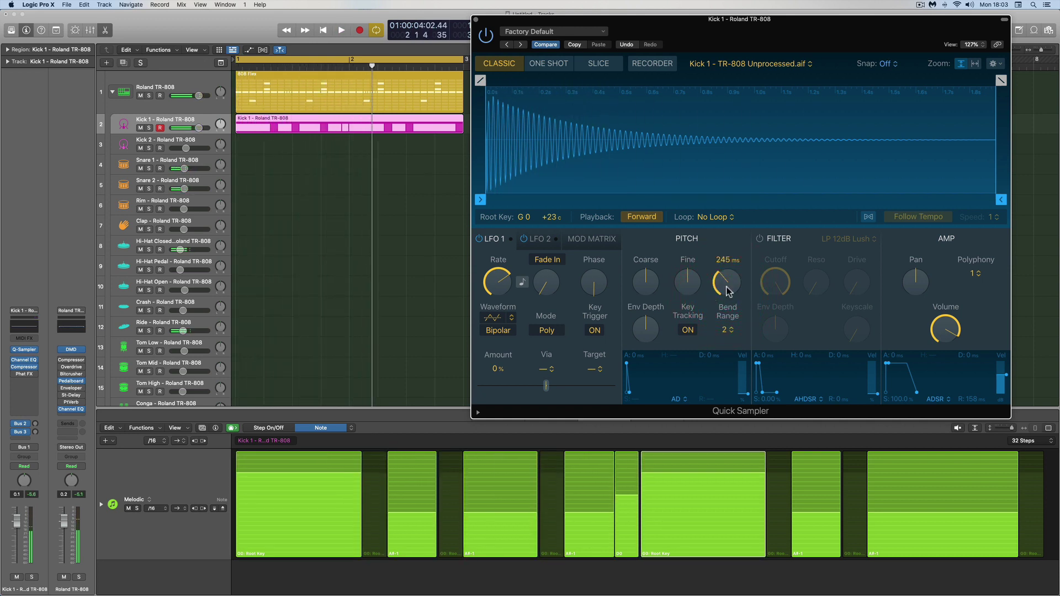
click(476, 21)
click(305, 74)
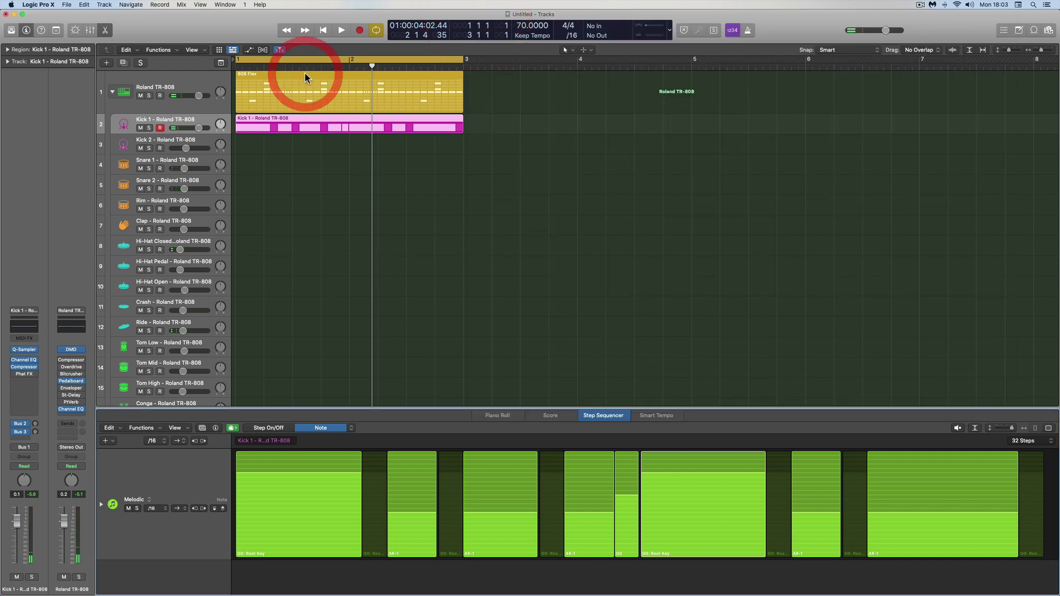
- Enlarge the step rows, copy the 808 Flex Hi-Hat Closed row, and select the Hi-Hat Closed track
click(181, 507)
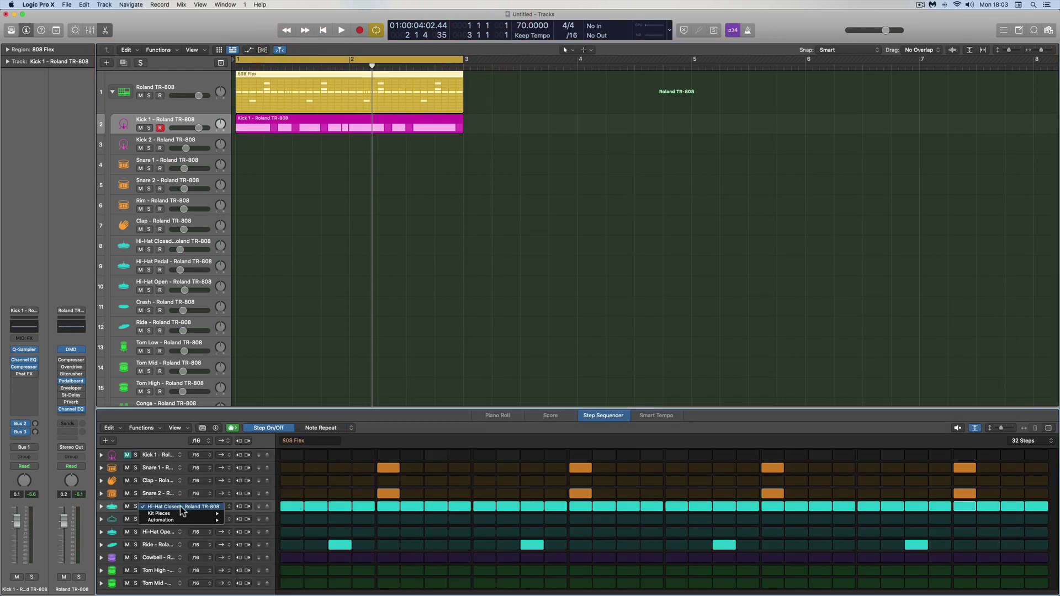
click(274, 509)
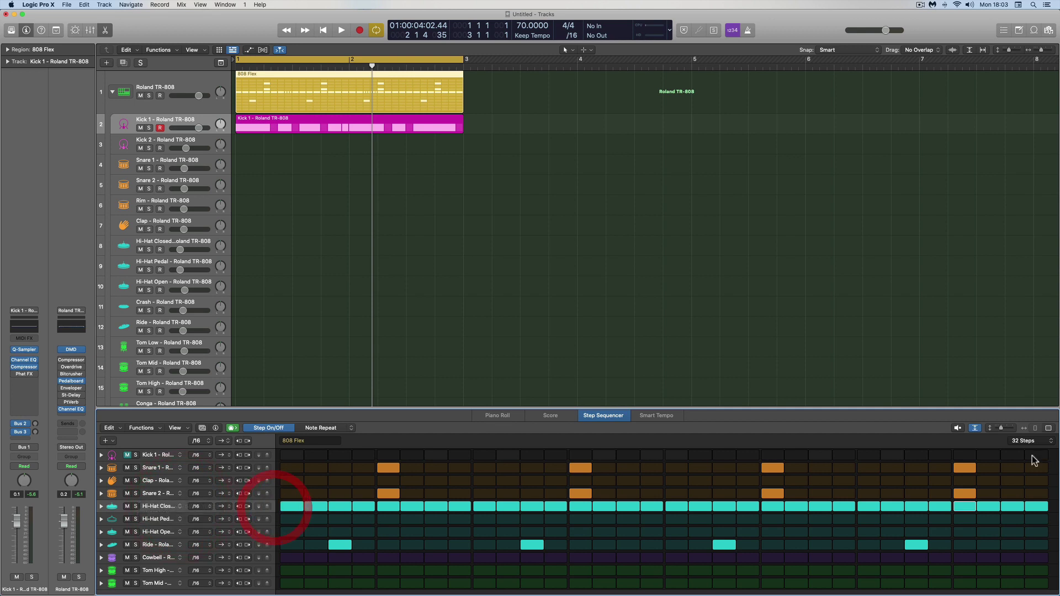
click(1013, 428)
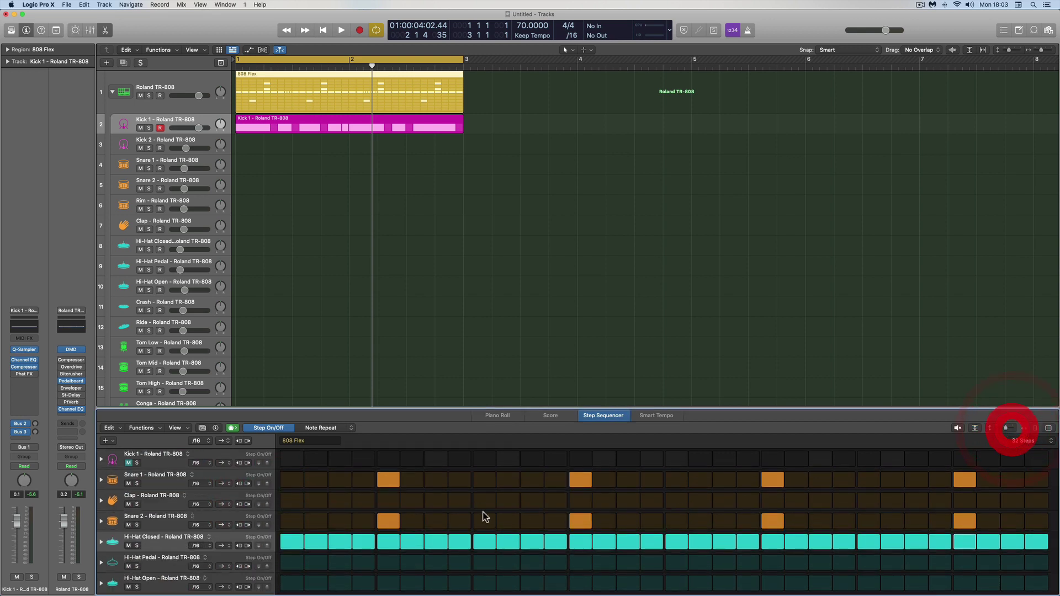
right_click(231, 542)
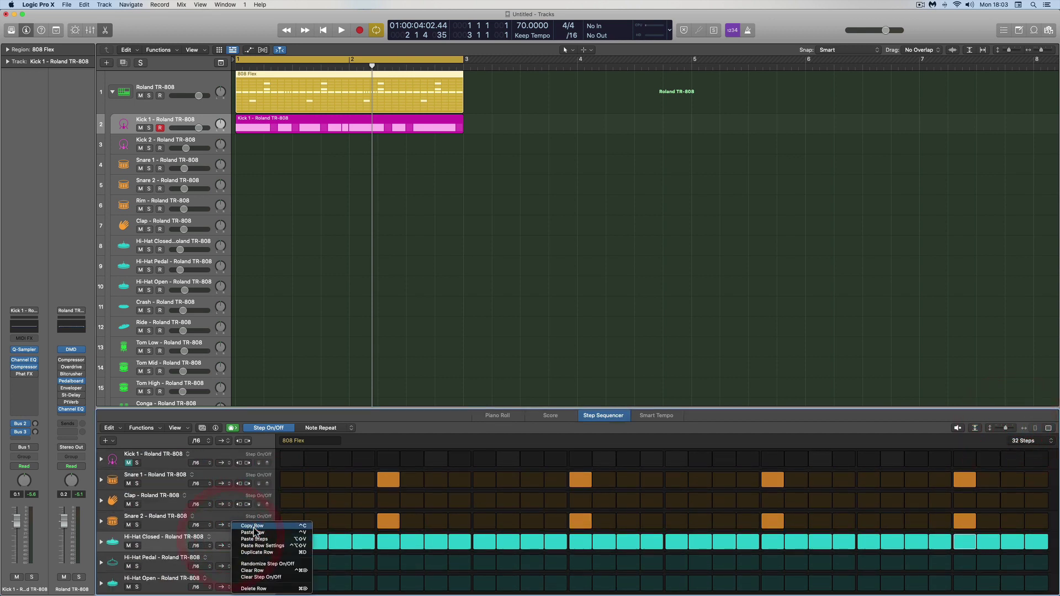
click(294, 539)
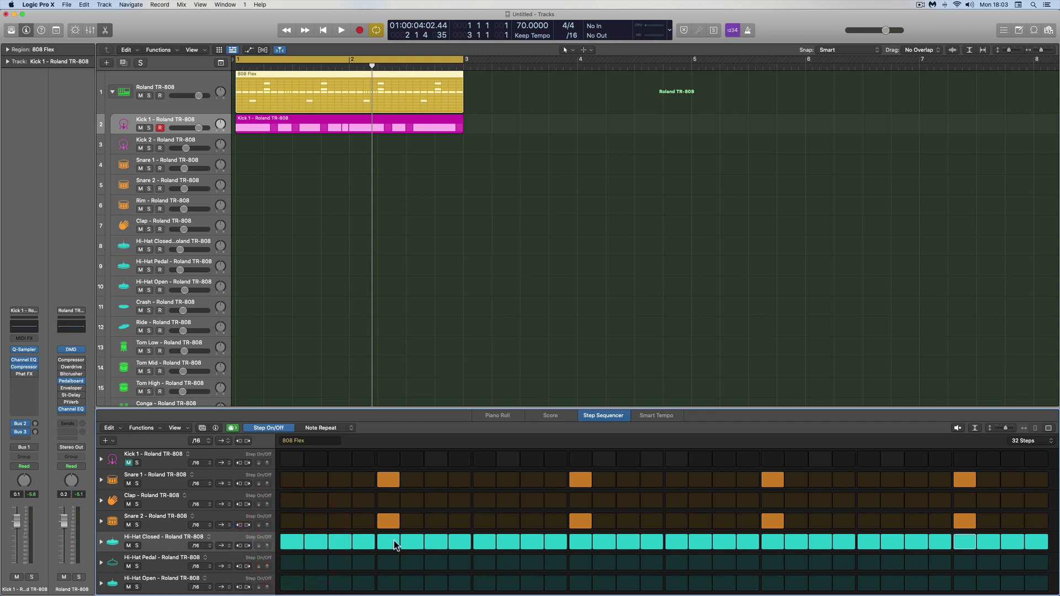
right_click(225, 540)
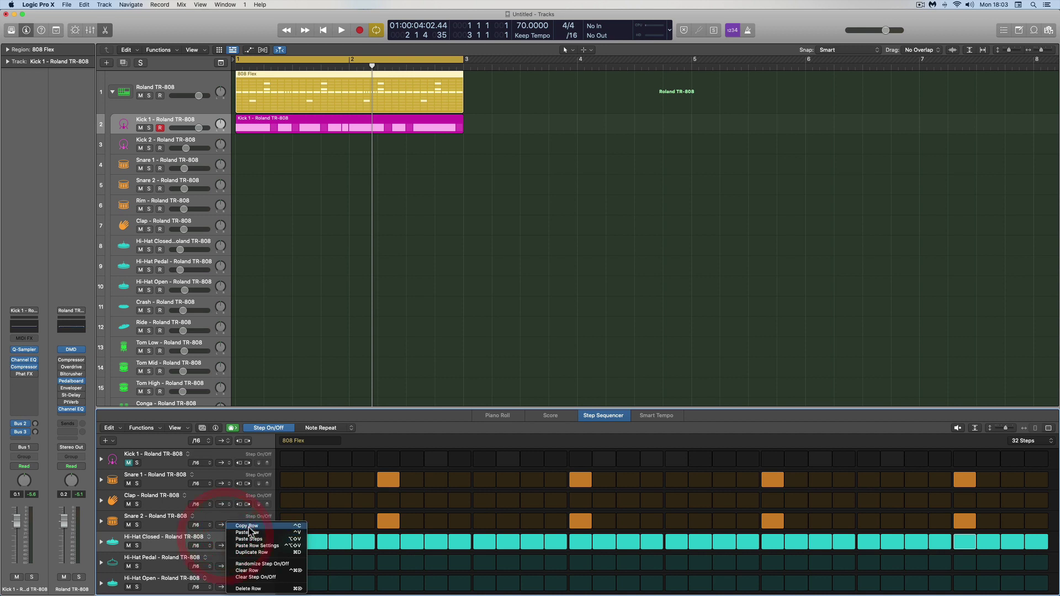
click(249, 527)
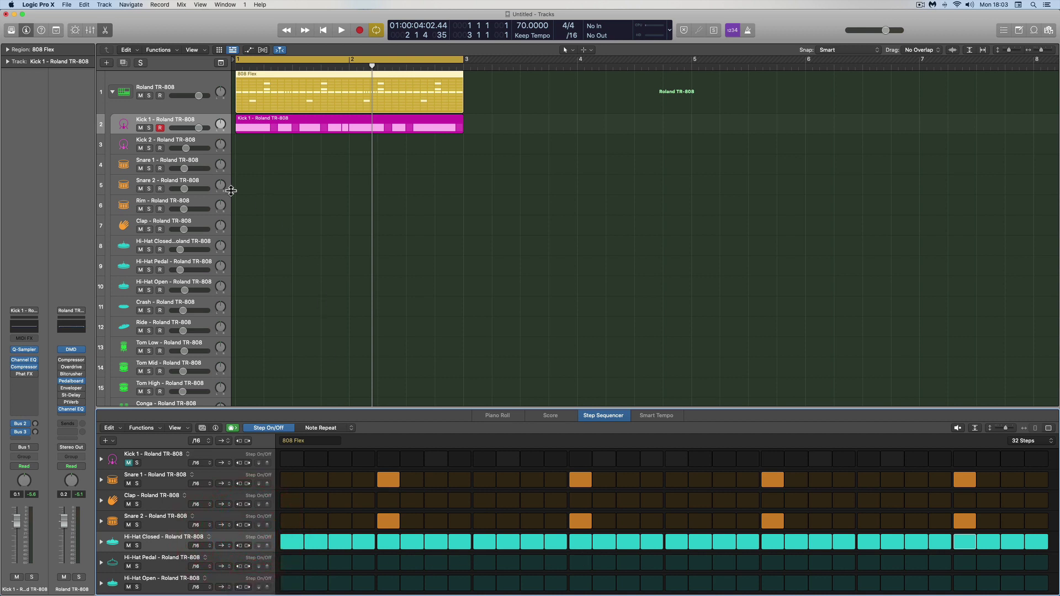
click(324, 30)
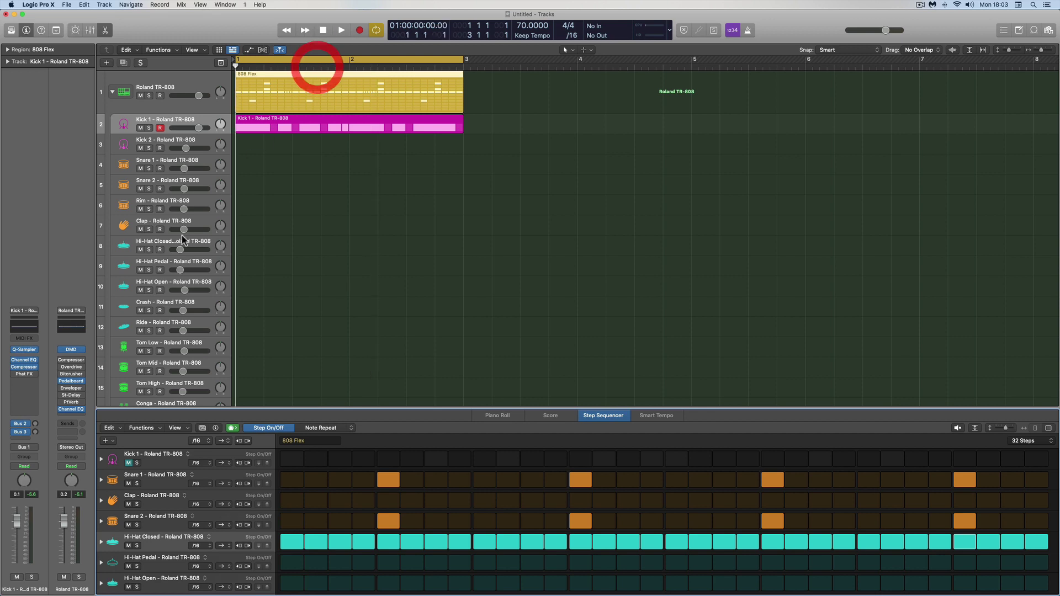
click(197, 244)
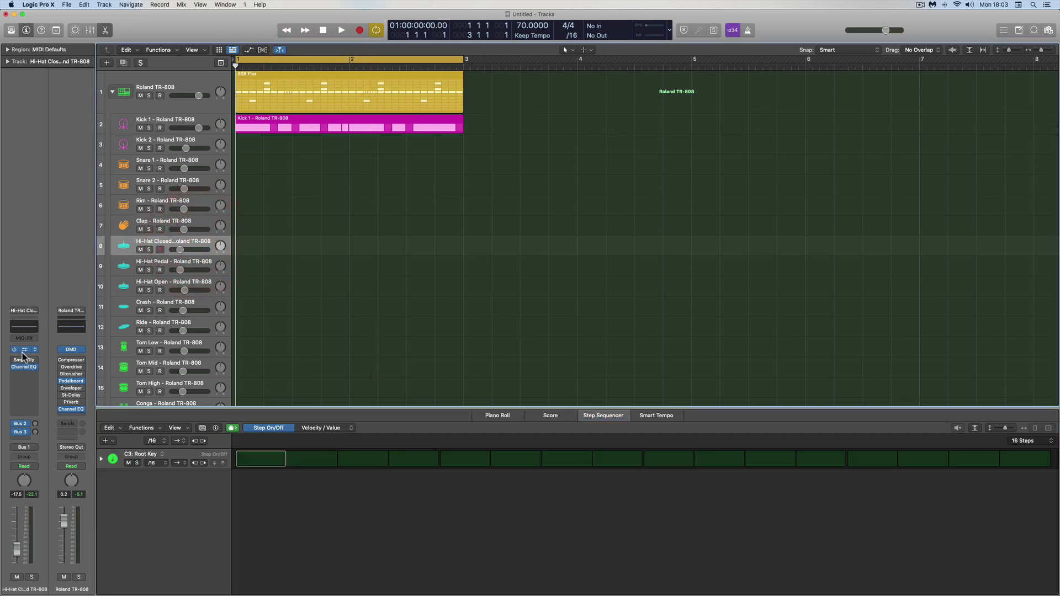
- Create a pattern region on the Hi-Hat Closed lane, set 32 Steps, and trim it to bar 3
right_click(246, 251)
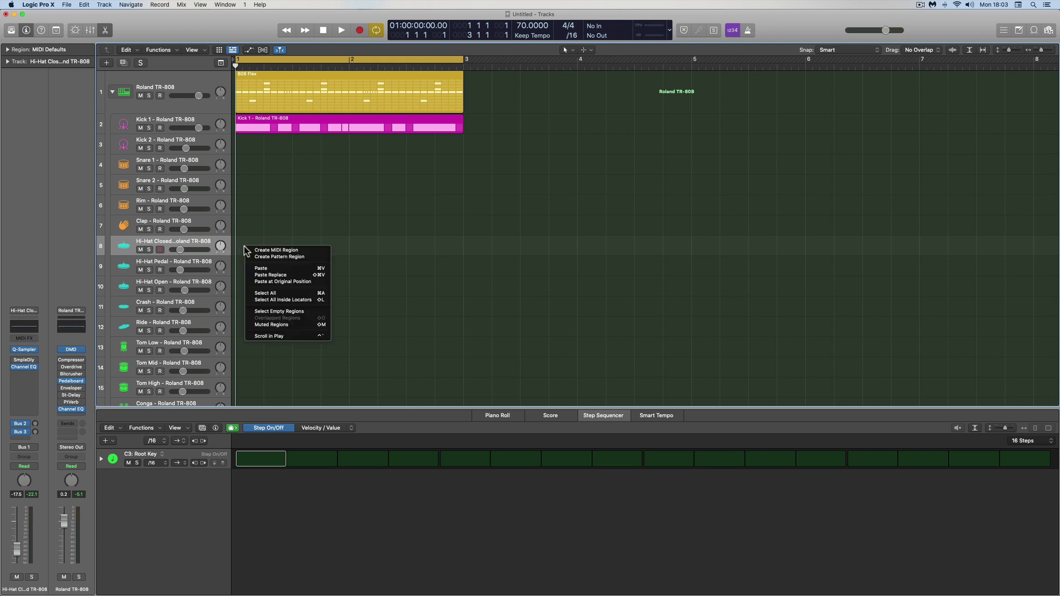
click(270, 254)
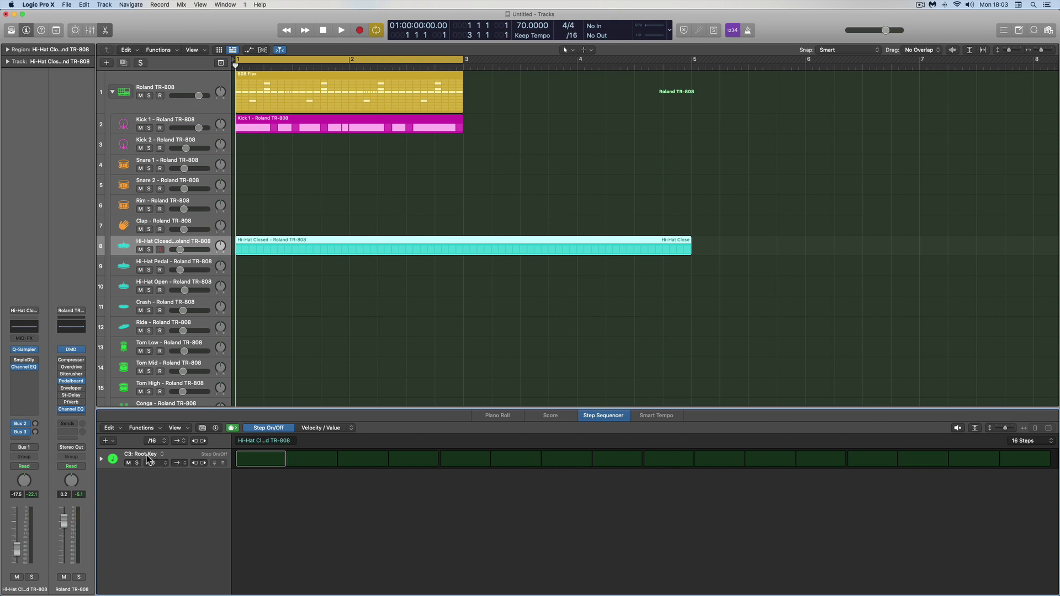
click(1038, 440)
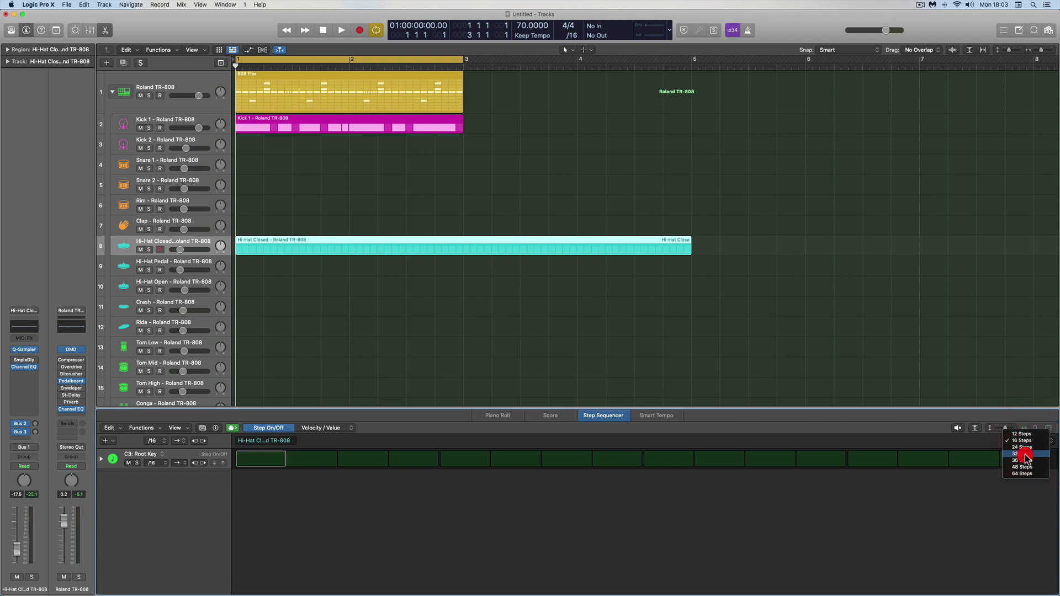
click(1025, 454)
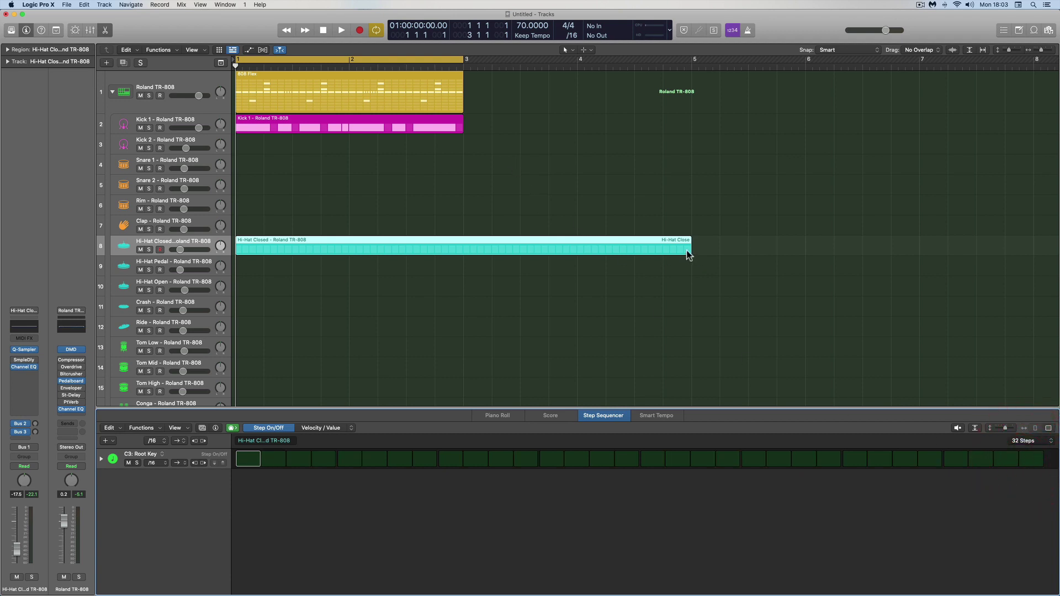
drag(689, 249, 463, 249)
click(316, 247)
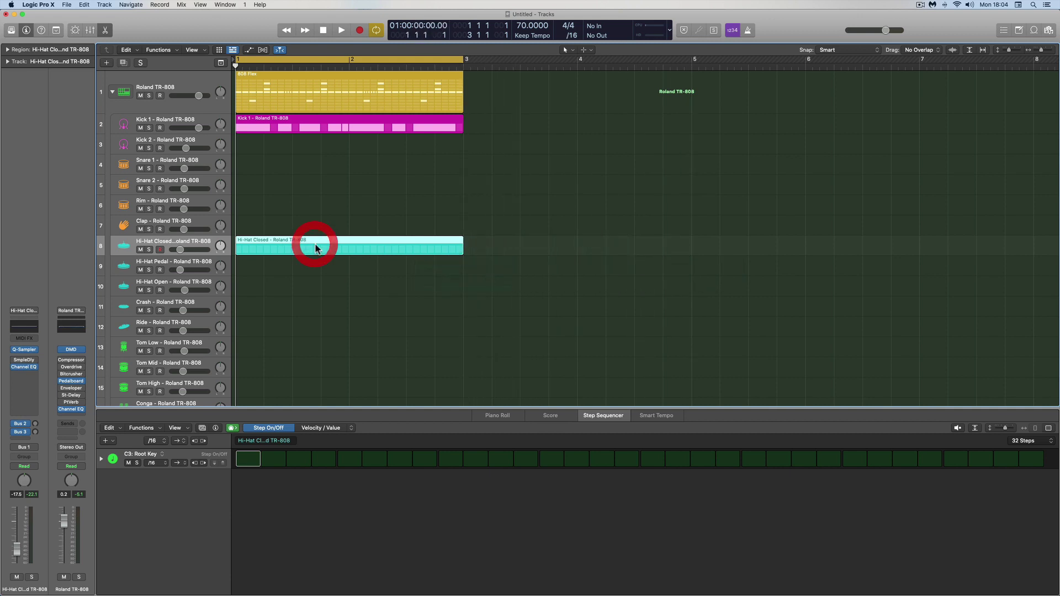
- Paste the copied hi-hat steps into all 32 steps of the new pattern
right_click(189, 454)
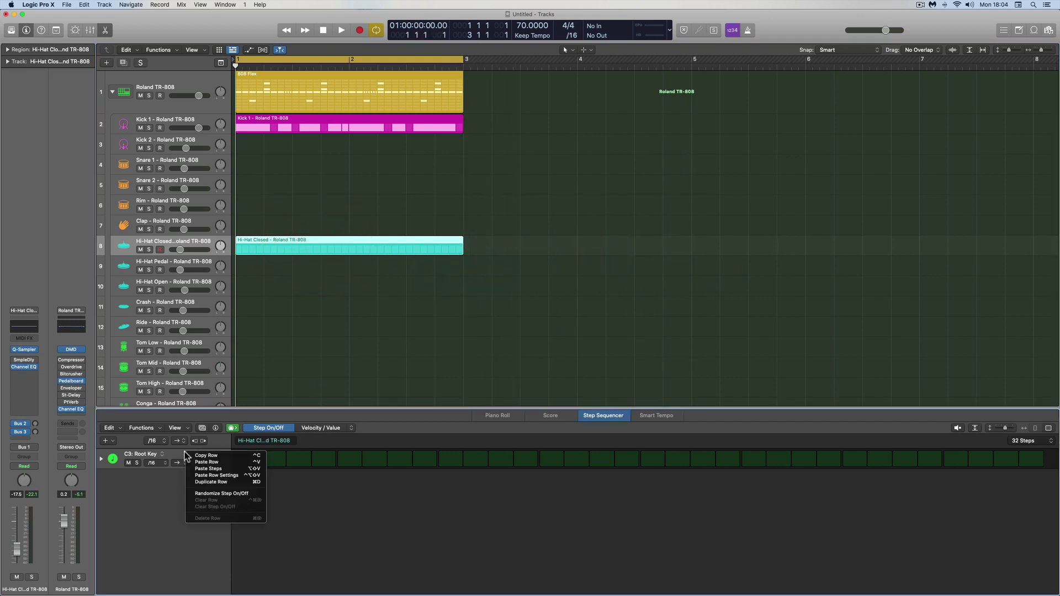
click(208, 468)
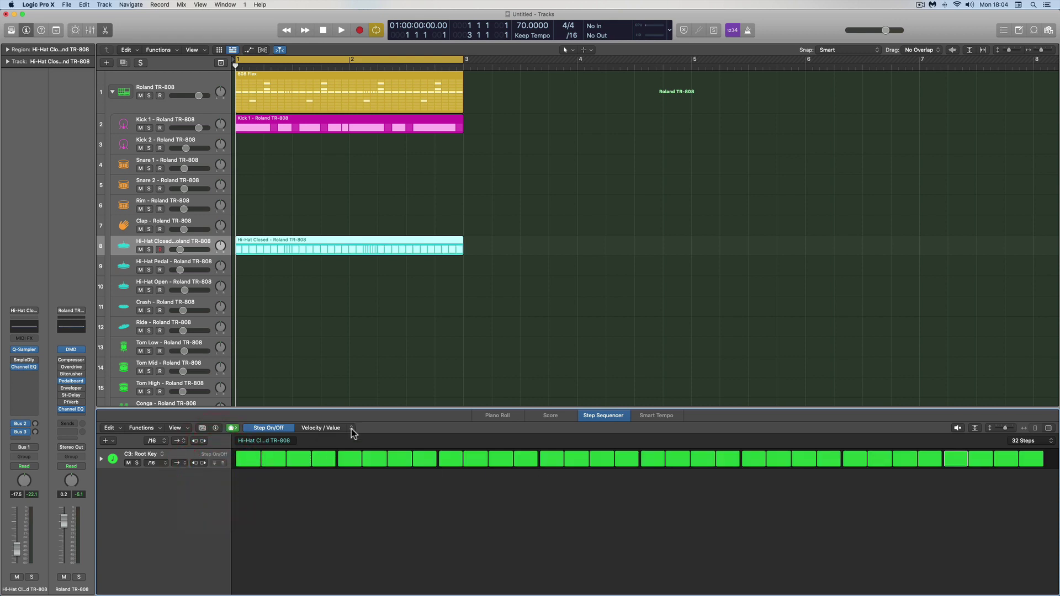
mouse_move(1005, 428)
mouse_down()
mouse_move(1015, 429)
mouse_move(997, 428)
mouse_up()
click(599, 175)
- Mute the Hi-Hat Closed row in 808 Flex, then reselect the new hi-hat pattern
click(384, 81)
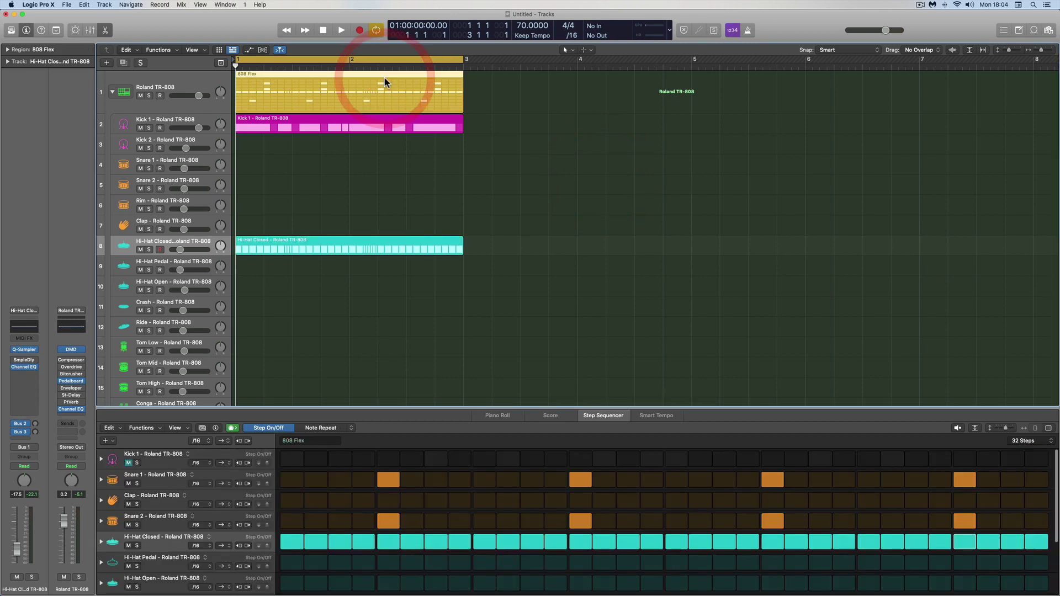
click(129, 546)
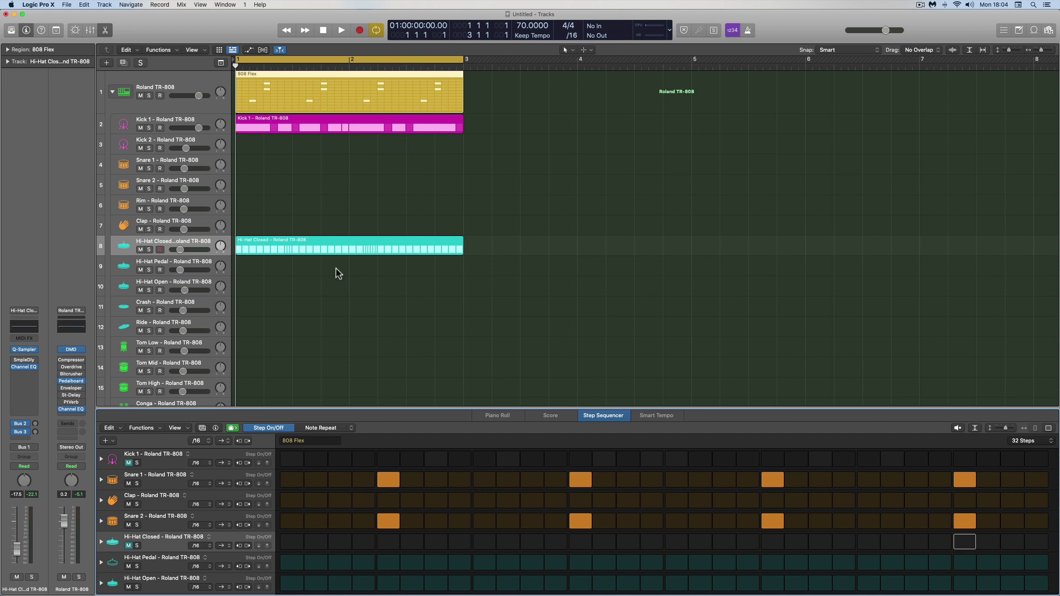
click(312, 243)
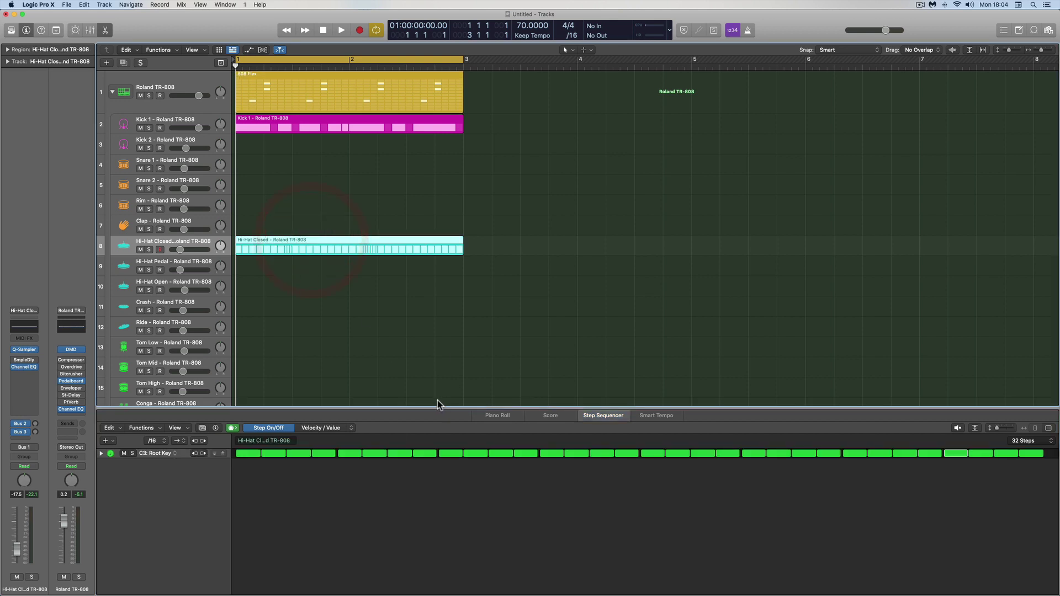
drag(999, 429, 1013, 428)
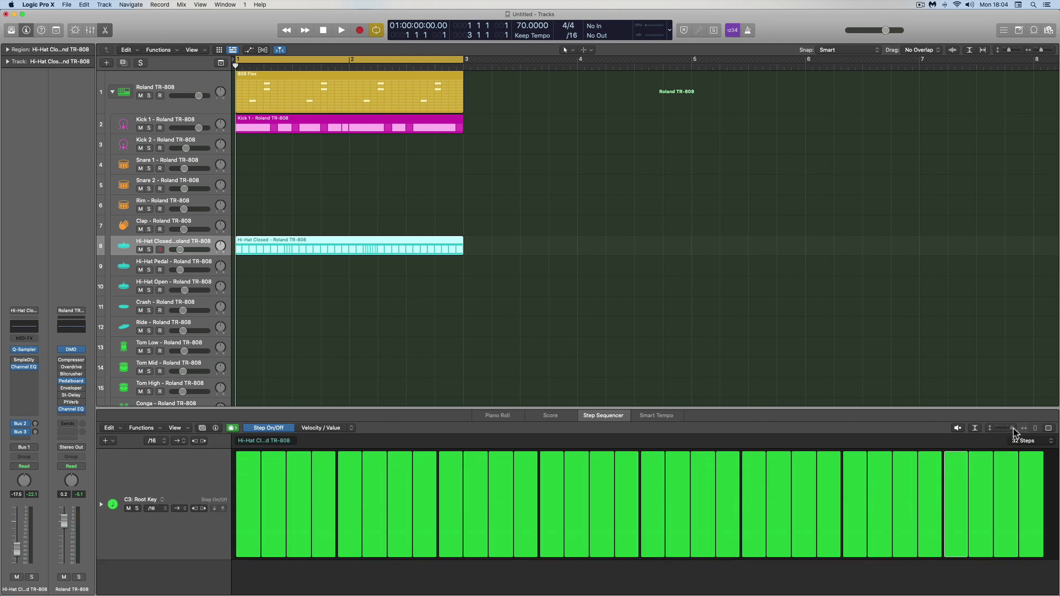
- Set the hi-hat row to Note Repeat and start playback
click(347, 429)
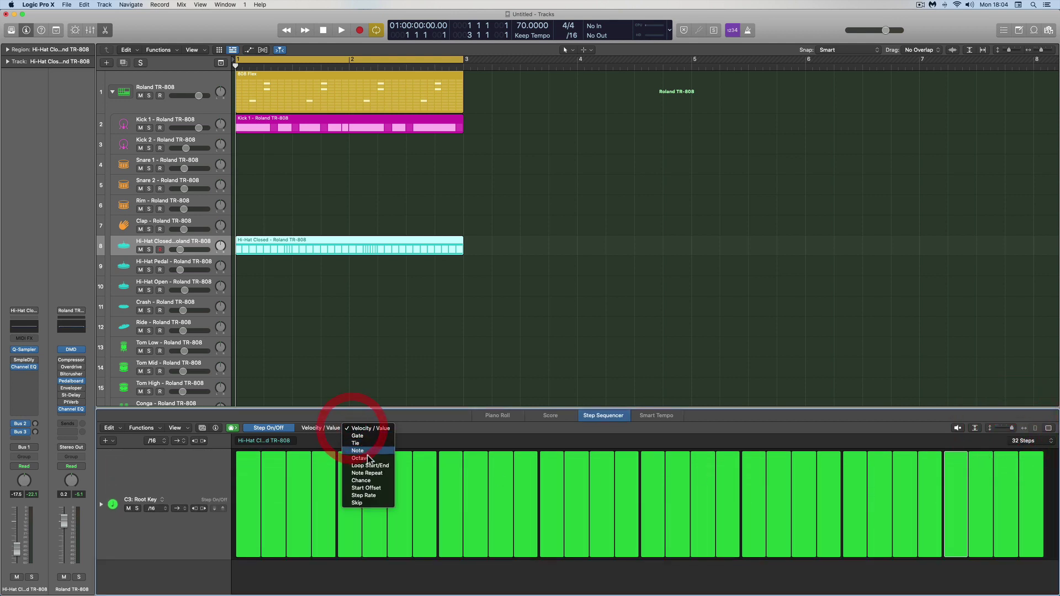
click(369, 473)
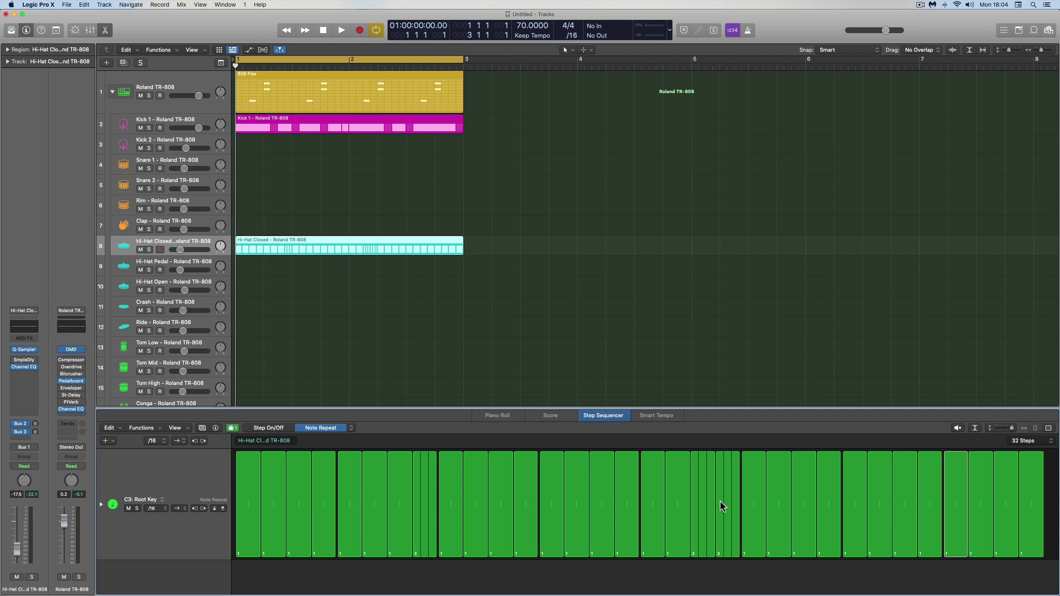
key(space)
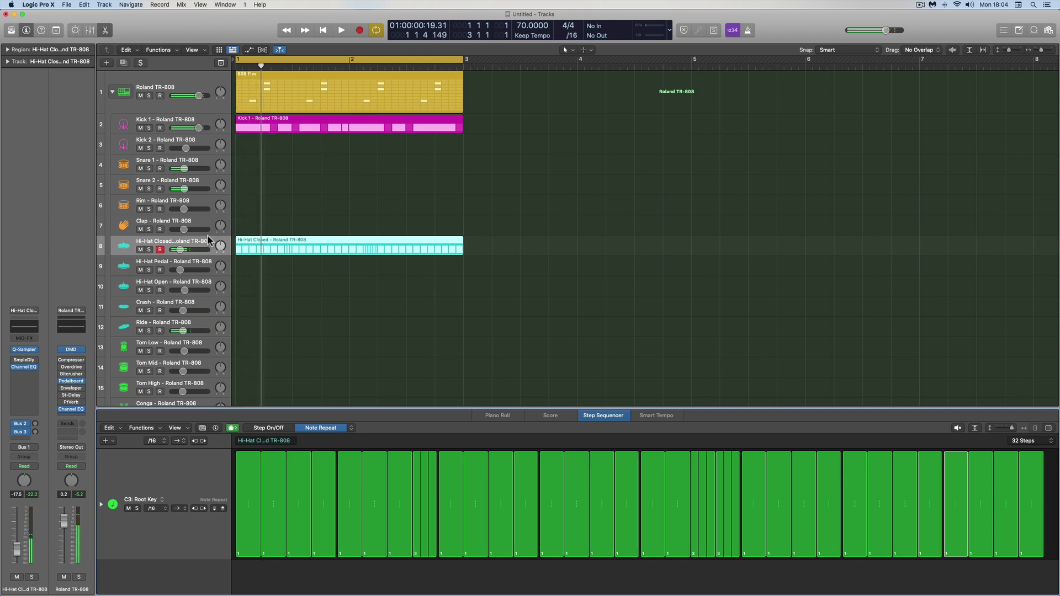
- Set the Hi-Hat Closed track volume to -4.0 dB, then bring up the row parameter list
drag(180, 249, 193, 249)
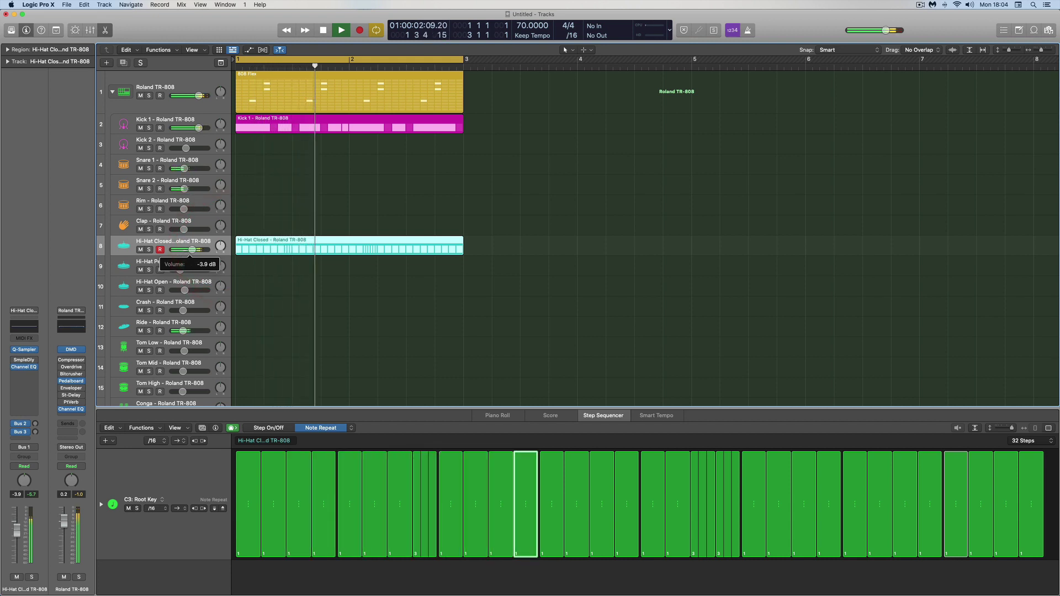
drag(193, 249, 192, 250)
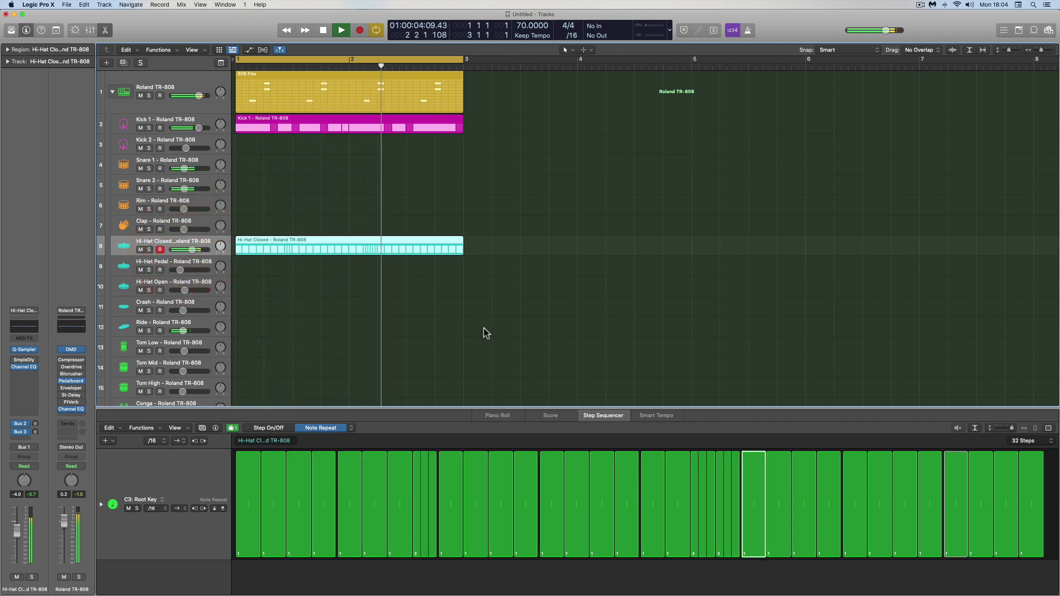
key(space)
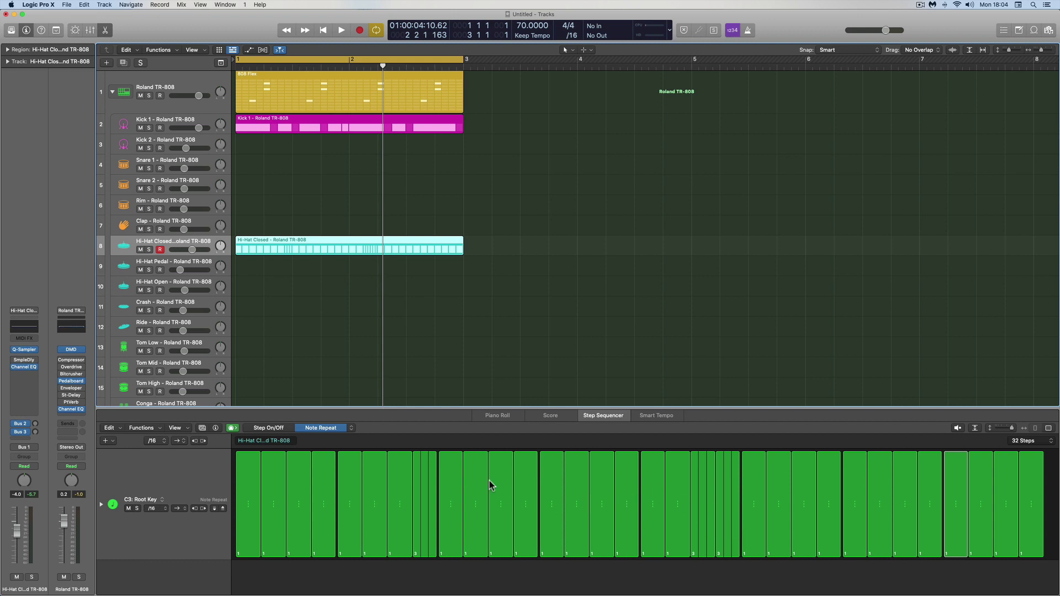
click(353, 433)
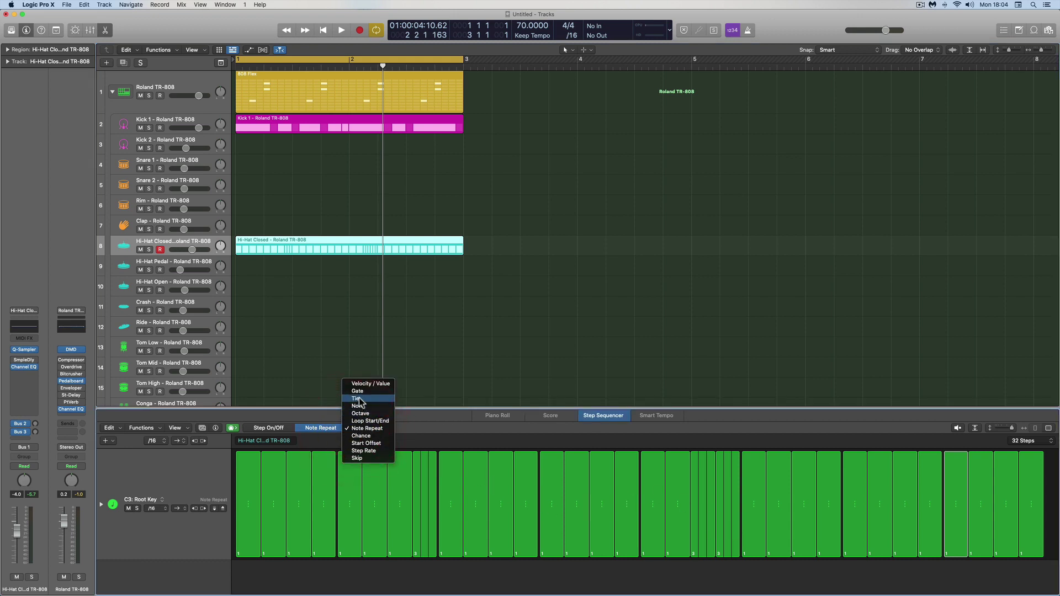
- Switch the row to Note and lower one hi-hat step to A#2, then audition
click(358, 407)
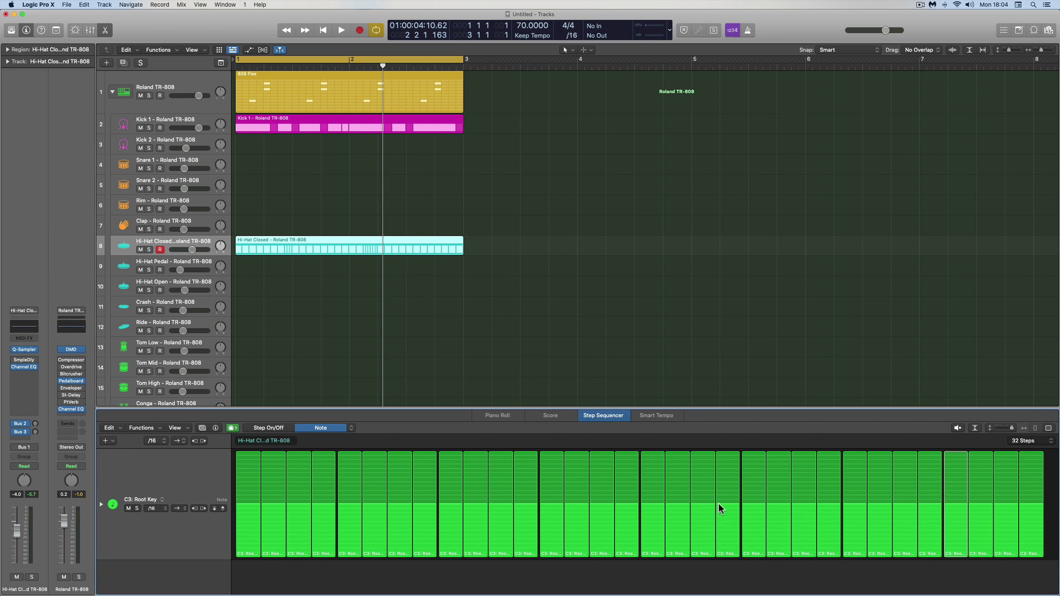
drag(703, 504, 729, 520)
key(space)
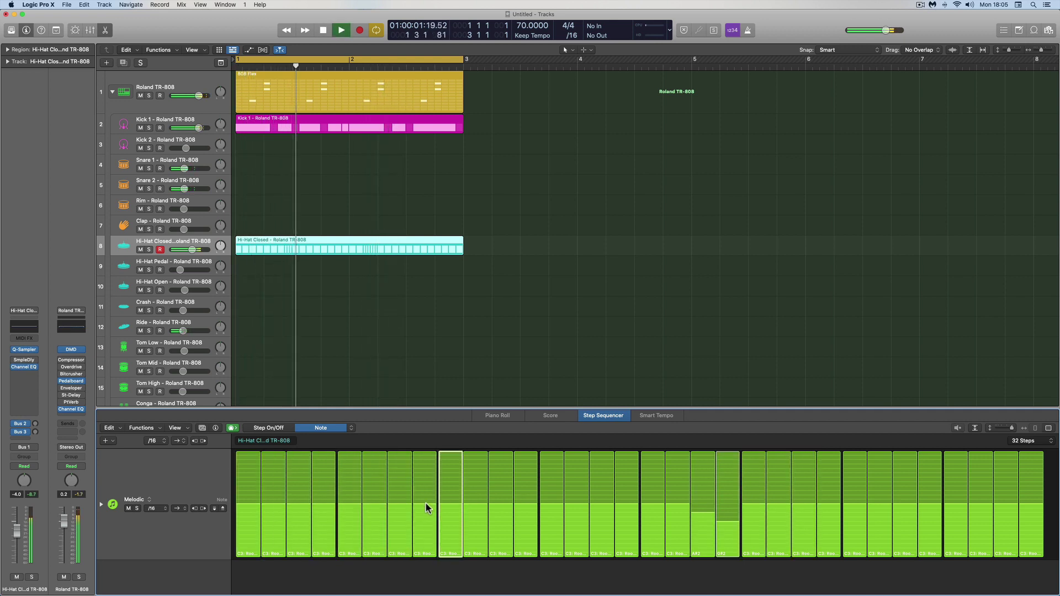
key(space)
- Lower step 8 to A2 and step 9 to A#2, auditioning each change
drag(425, 502, 425, 518)
key(space)
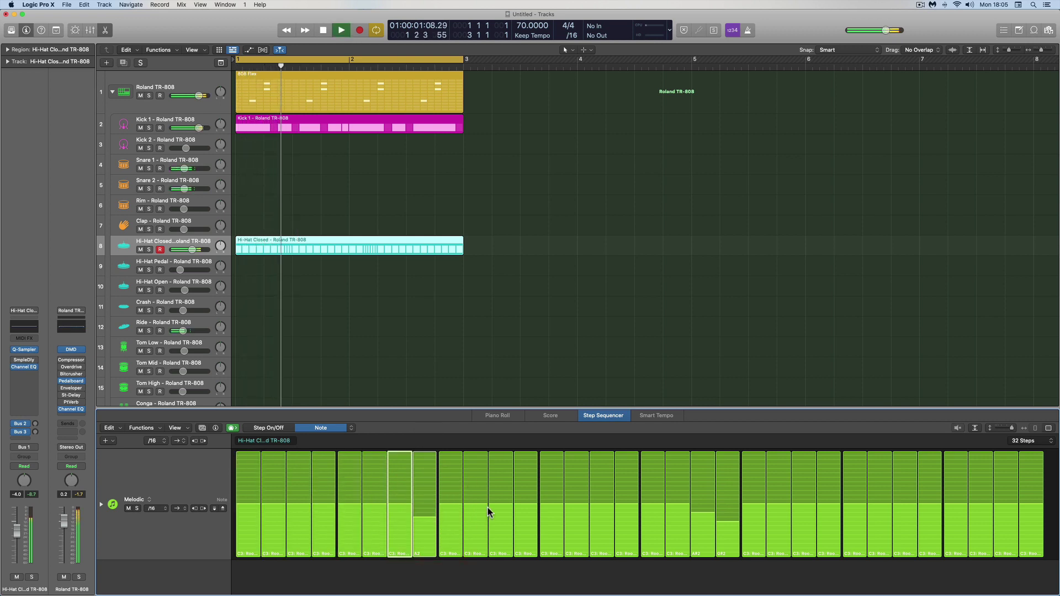
key(space)
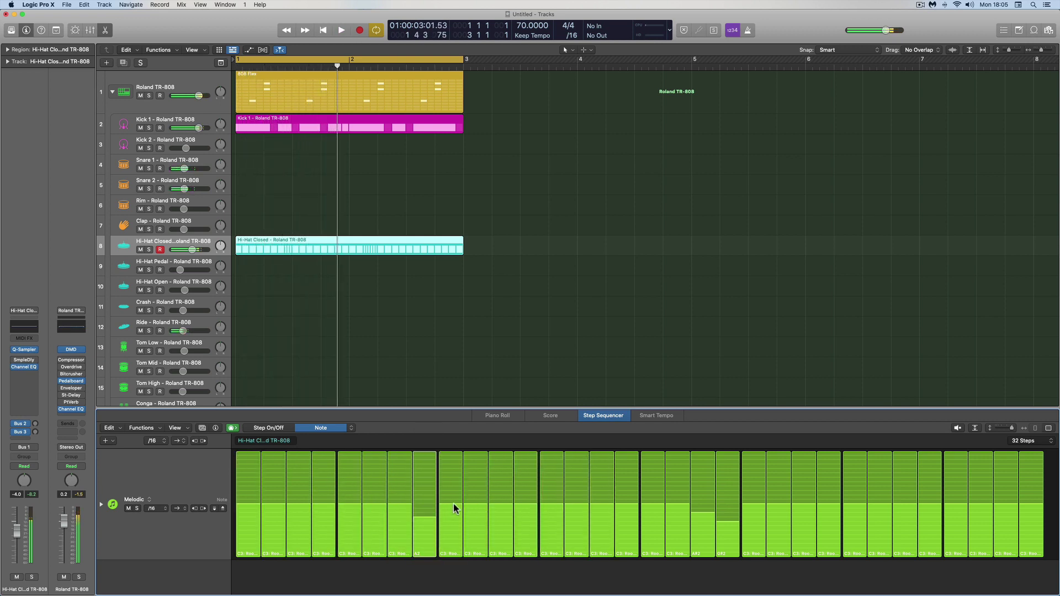
drag(452, 502, 516, 513)
key(space)
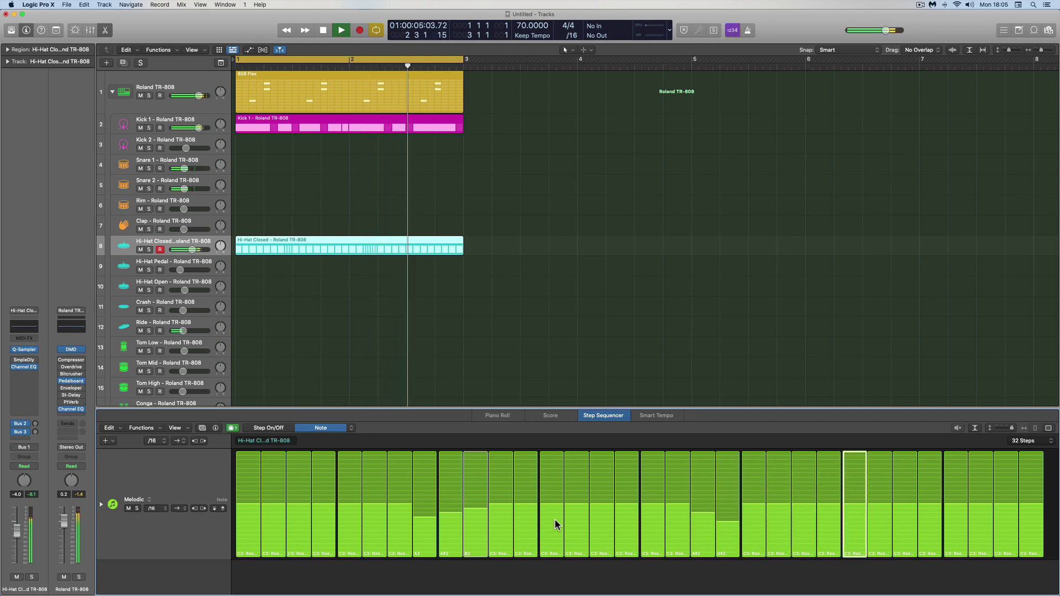
key(space)
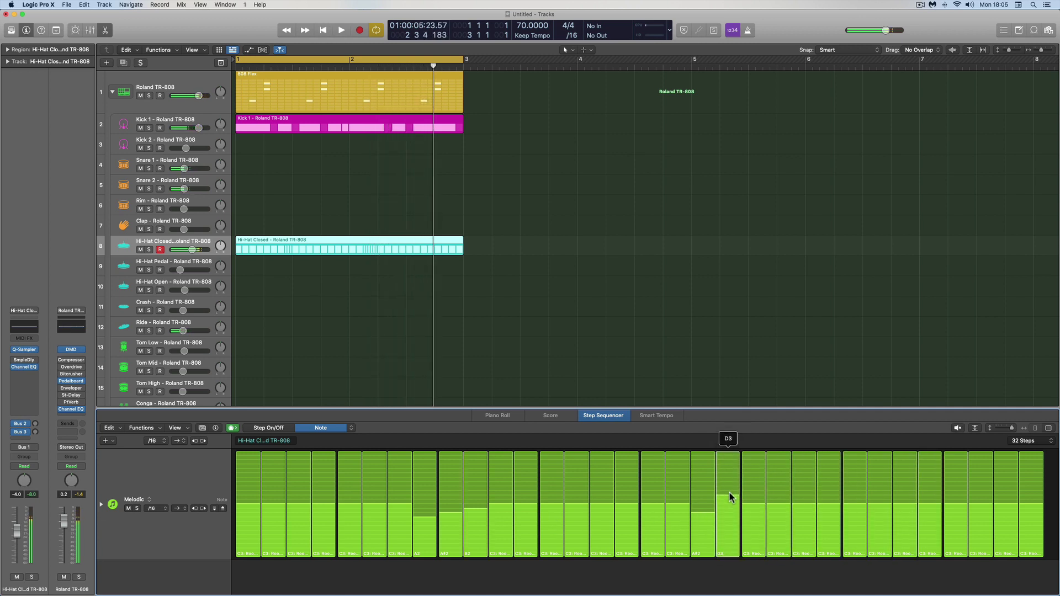
- Try step 20 at D3, then set it to A#2 and step 18 to B2, and audition
mouse_move(719, 500)
mouse_down()
mouse_move(712, 509)
mouse_move(725, 492)
mouse_up()
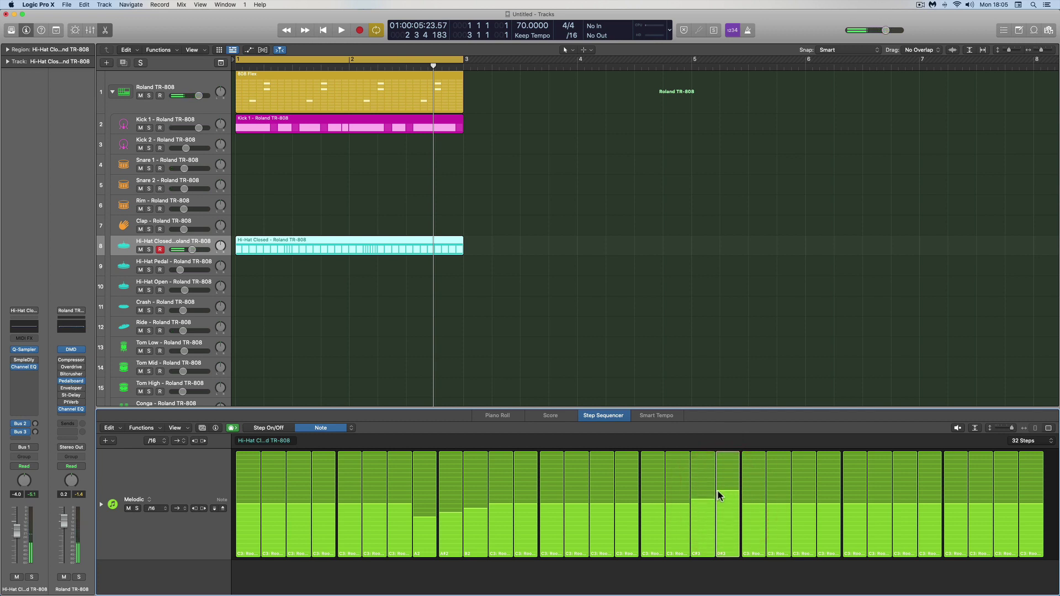
key(space)
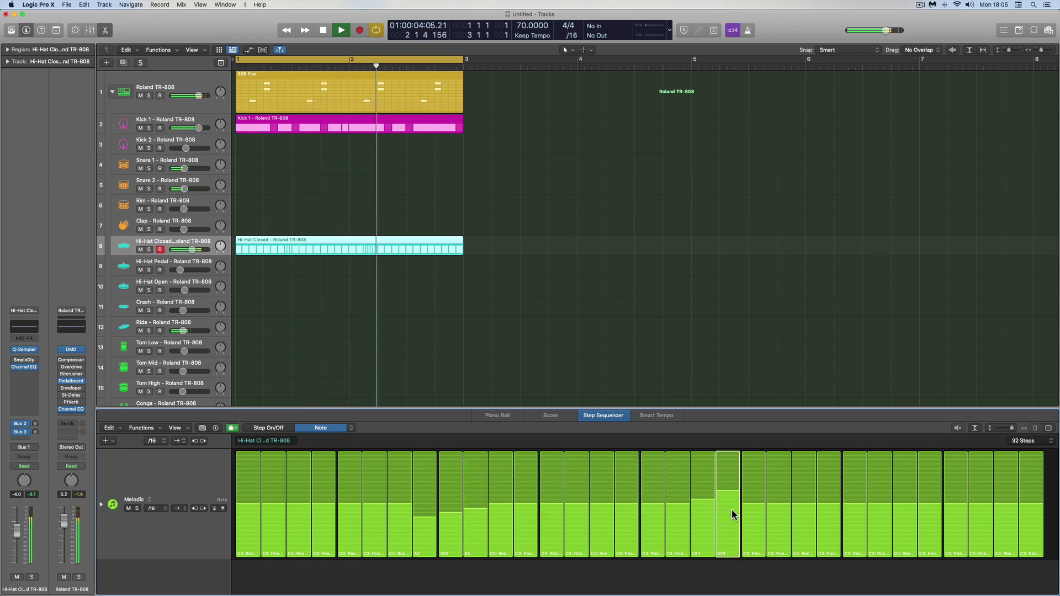
key(space)
mouse_move(728, 490)
mouse_down()
mouse_move(725, 521)
mouse_move(681, 506)
mouse_move(704, 517)
mouse_up()
click(681, 505)
key(space)
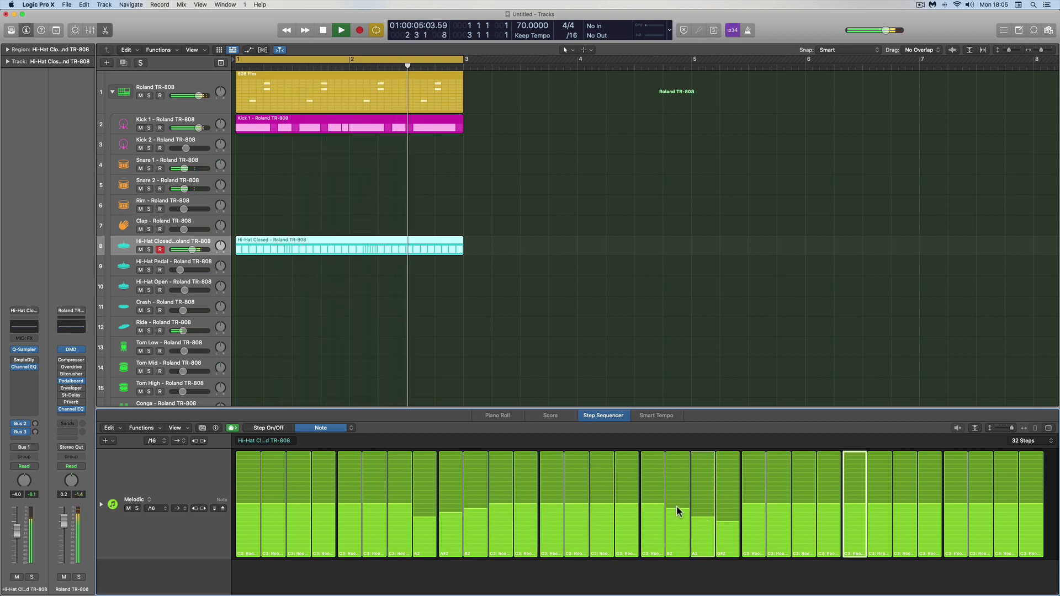
key(space)
- Return step 18 to C3, set step 9 to B2, lower step 8 slightly, and audition
mouse_move(680, 507)
mouse_down()
mouse_move(730, 524)
mouse_move(707, 515)
mouse_up()
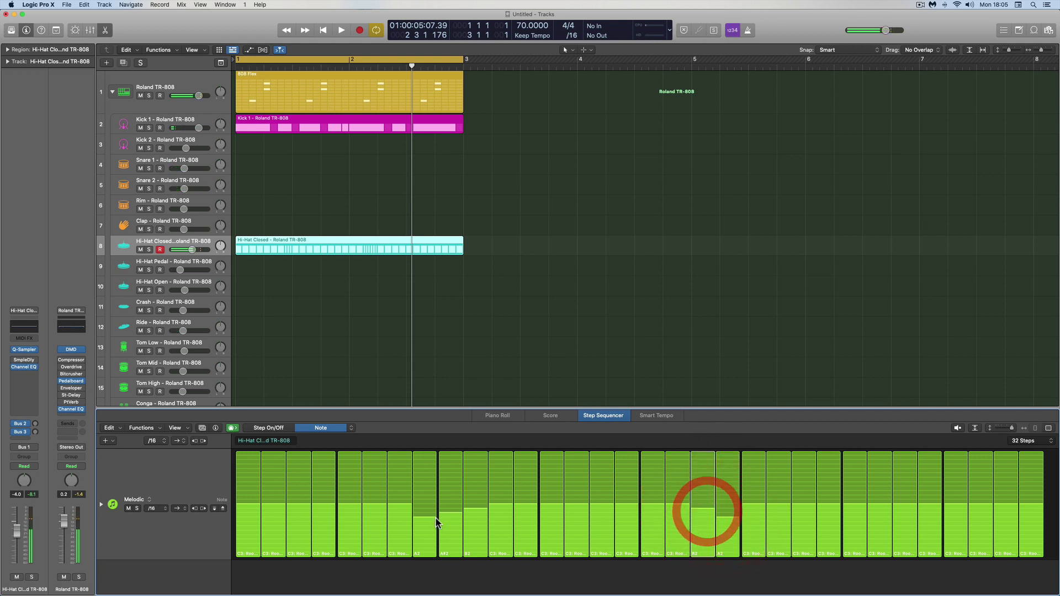
mouse_move(450, 511)
mouse_down()
mouse_move(473, 509)
mouse_move(426, 520)
mouse_up()
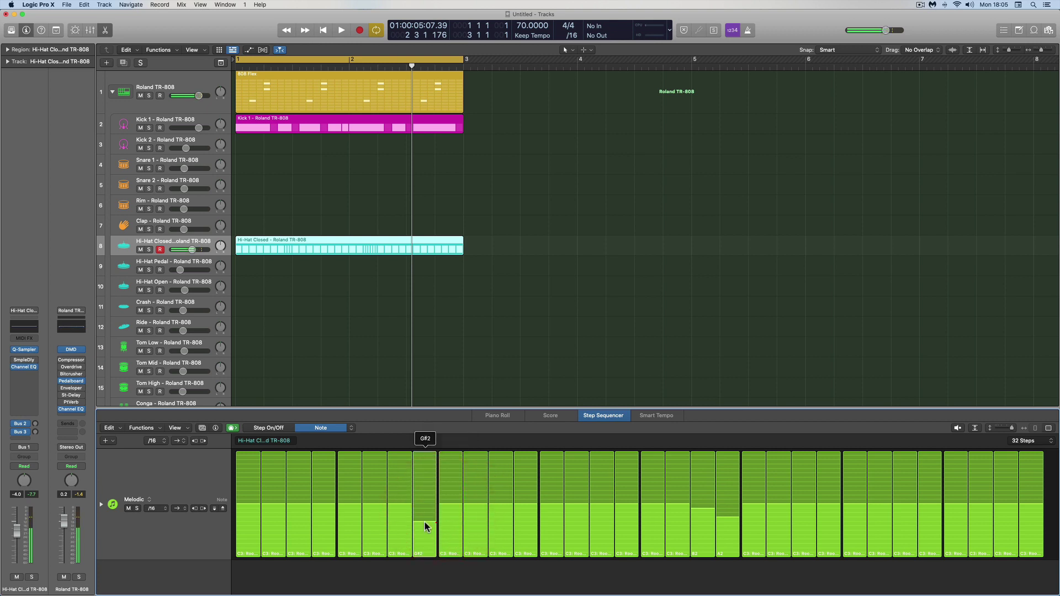
click(424, 521)
key(space)
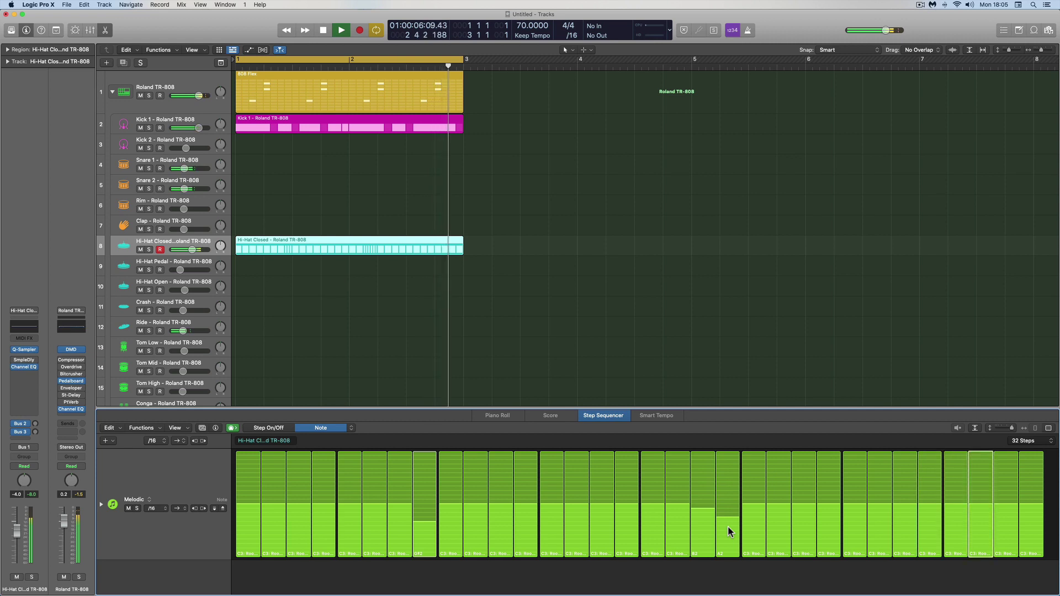
key(space)
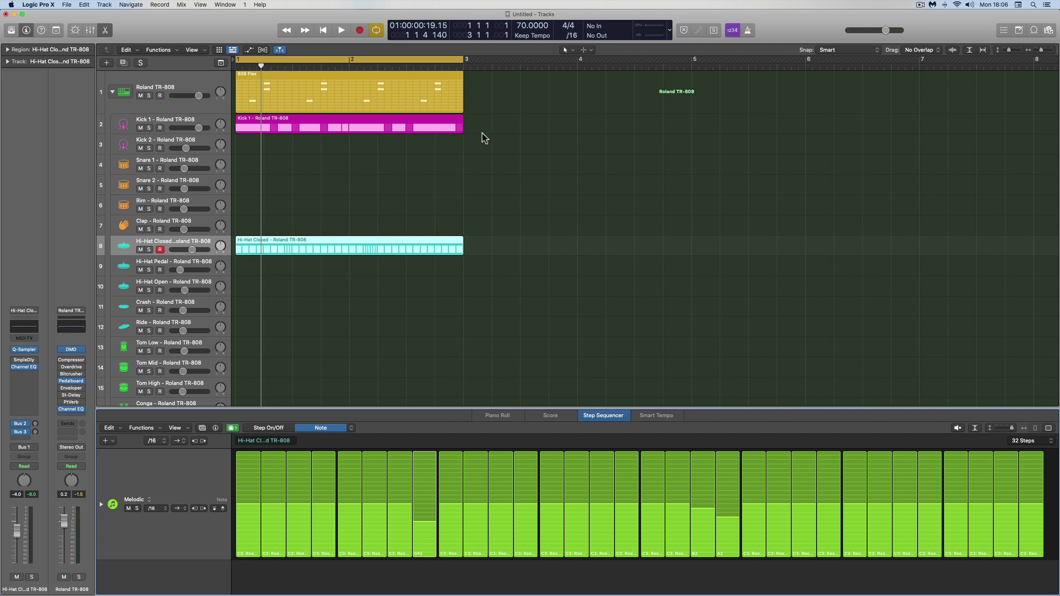
- Show the Kick 1 pattern's Tie row in the Step Sequencer and select the Kick 1 track
click(356, 116)
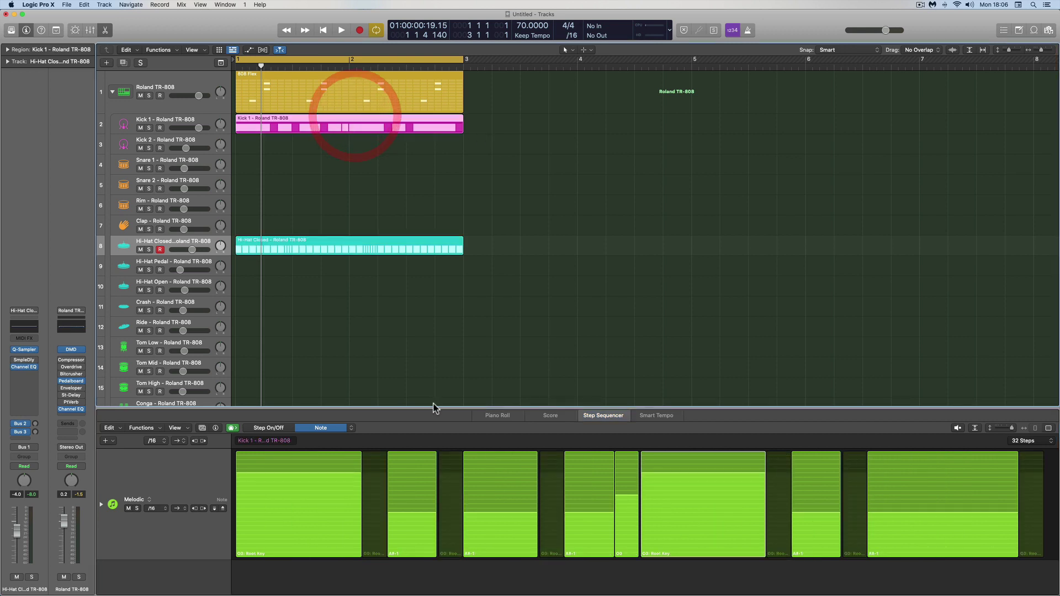
click(351, 428)
click(356, 413)
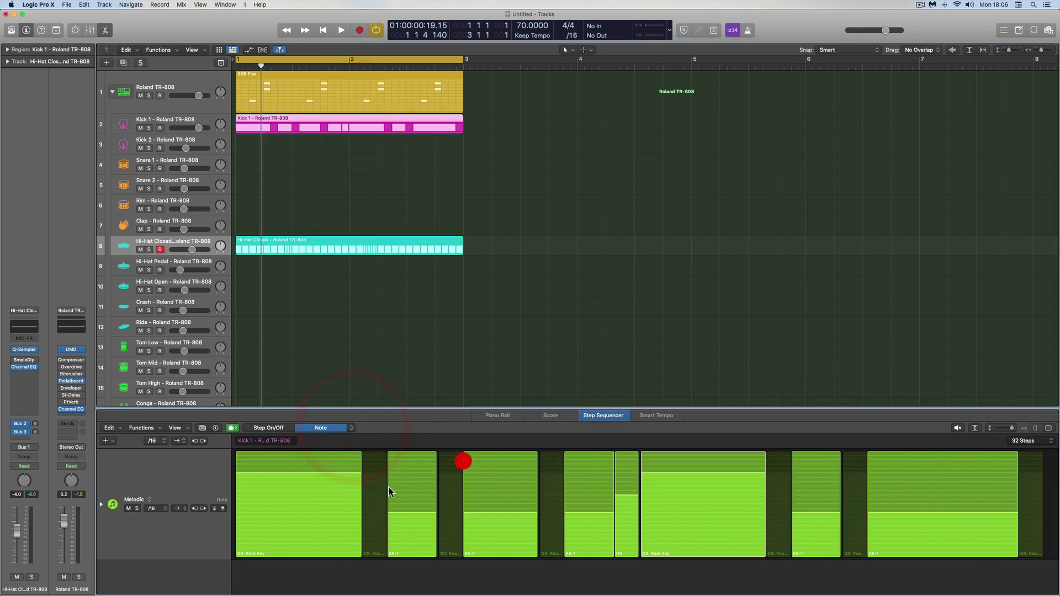
click(463, 461)
click(351, 429)
click(357, 421)
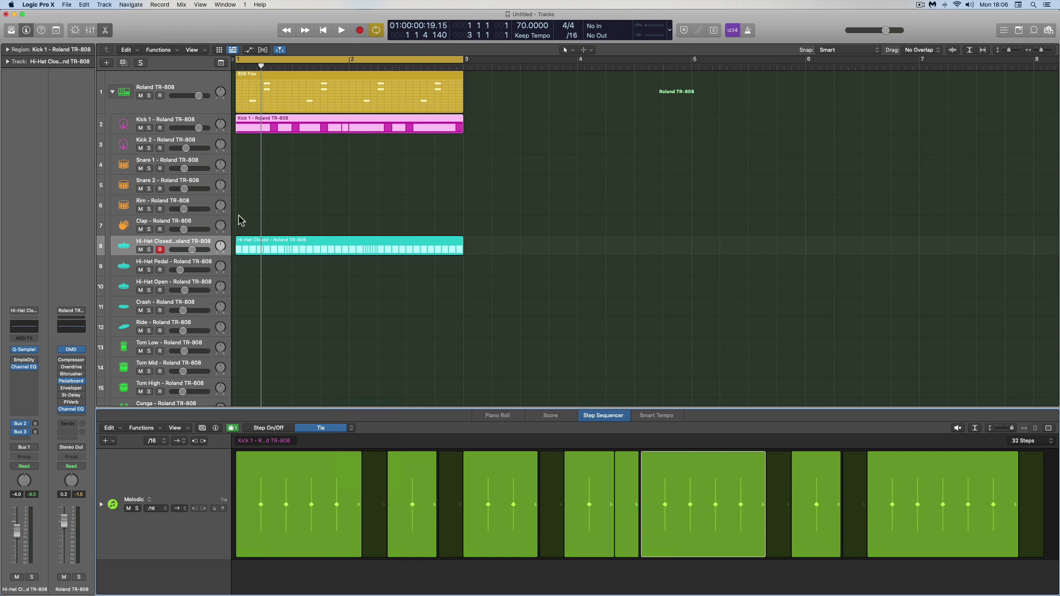
click(194, 121)
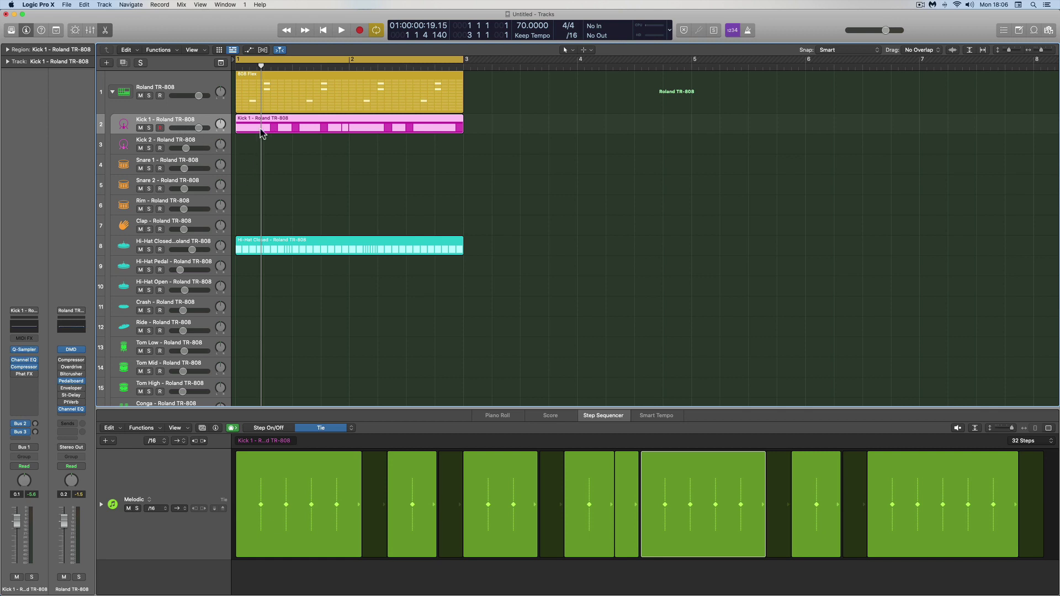
- Open the Kick 1 Quick Sampler and shorten its amp release to 58 ms, auditioning the pattern
click(34, 351)
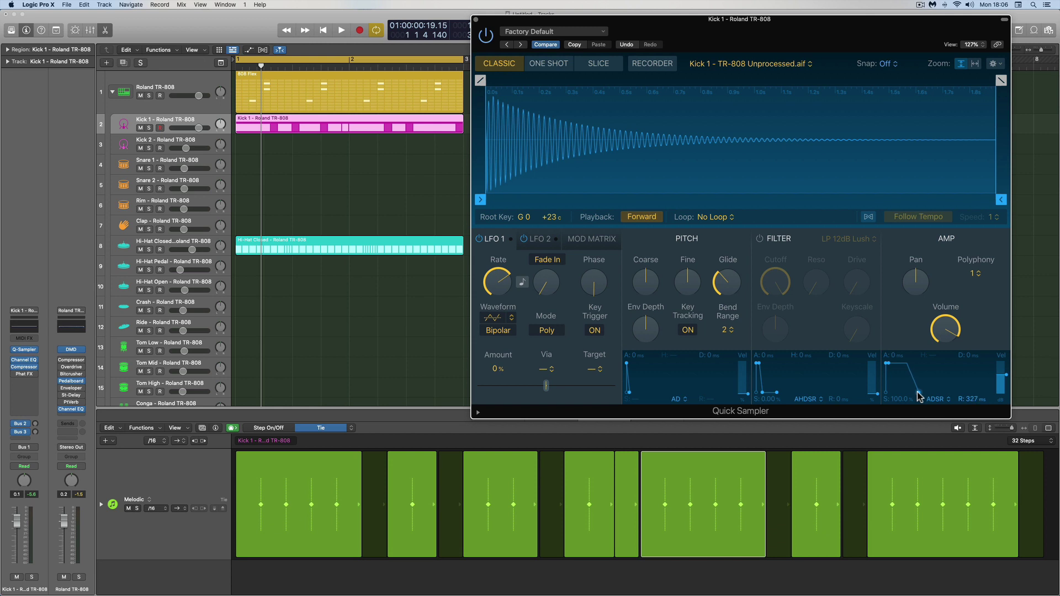
drag(920, 396, 911, 386)
drag(920, 394, 915, 395)
key(space)
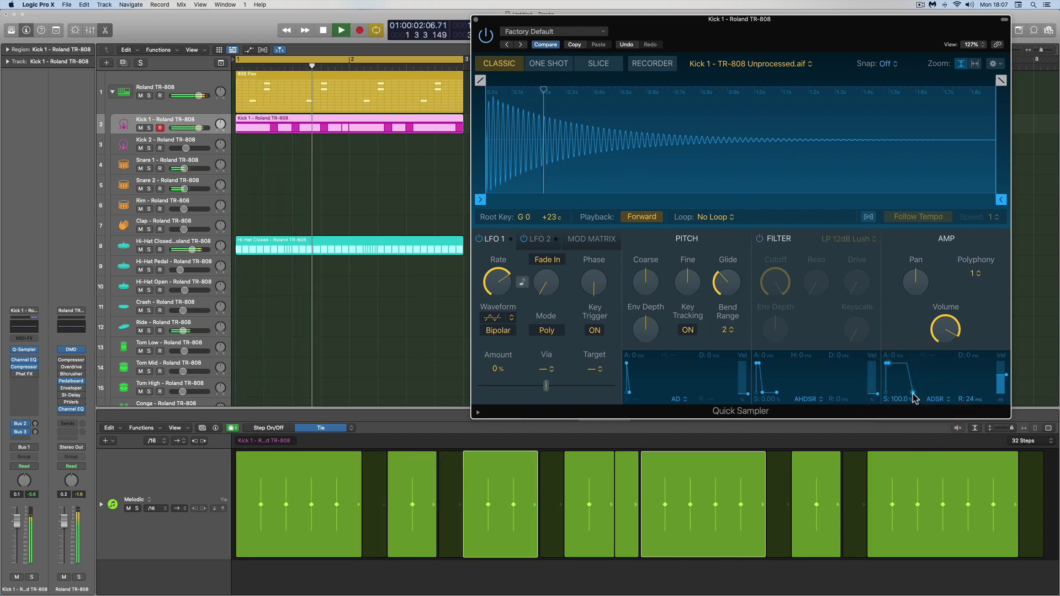
key(space)
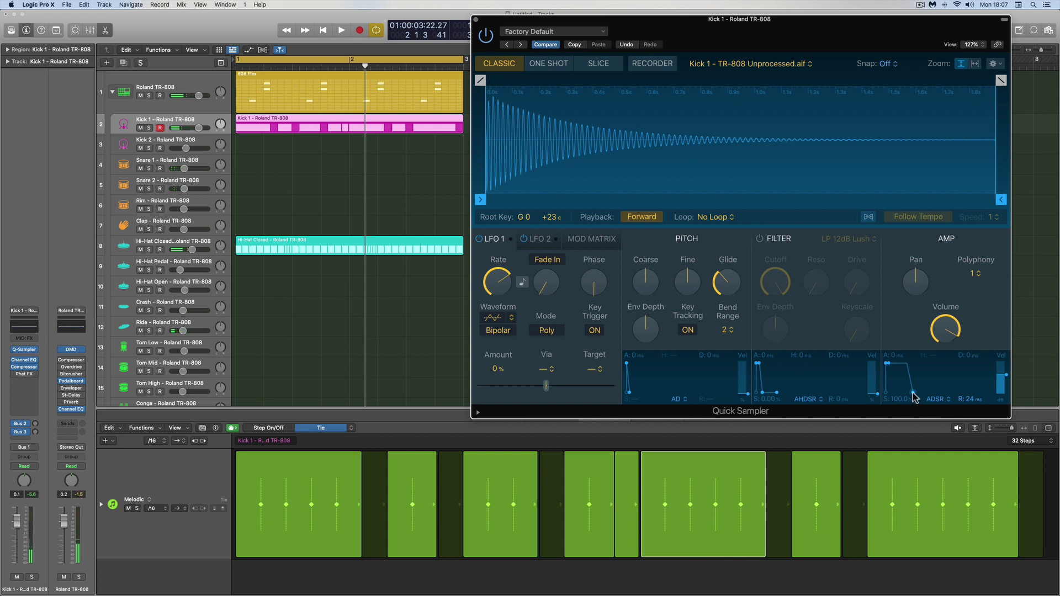
- Try a 0 ms amp release, then lengthen it and settle at 172 ms, auditioning the kick
drag(913, 393, 906, 393)
key(space)
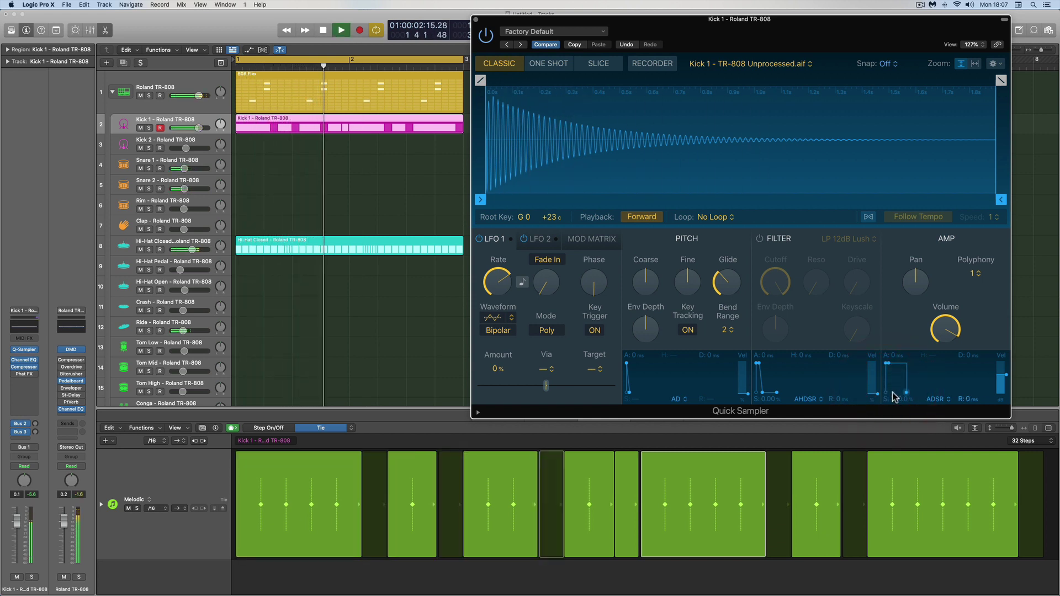
key(space)
drag(905, 395, 918, 393)
click(842, 301)
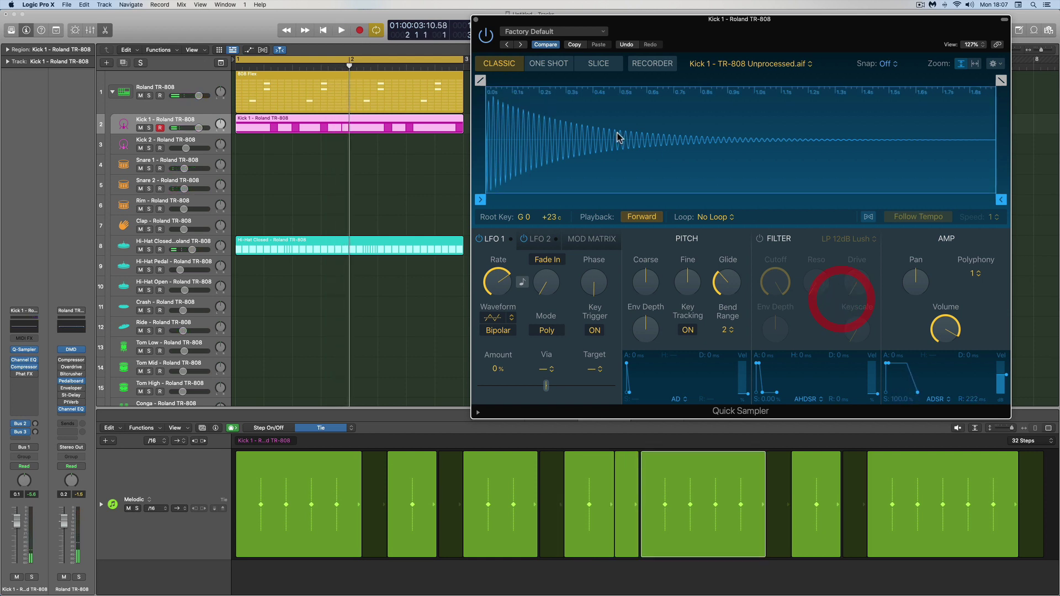
click(916, 394)
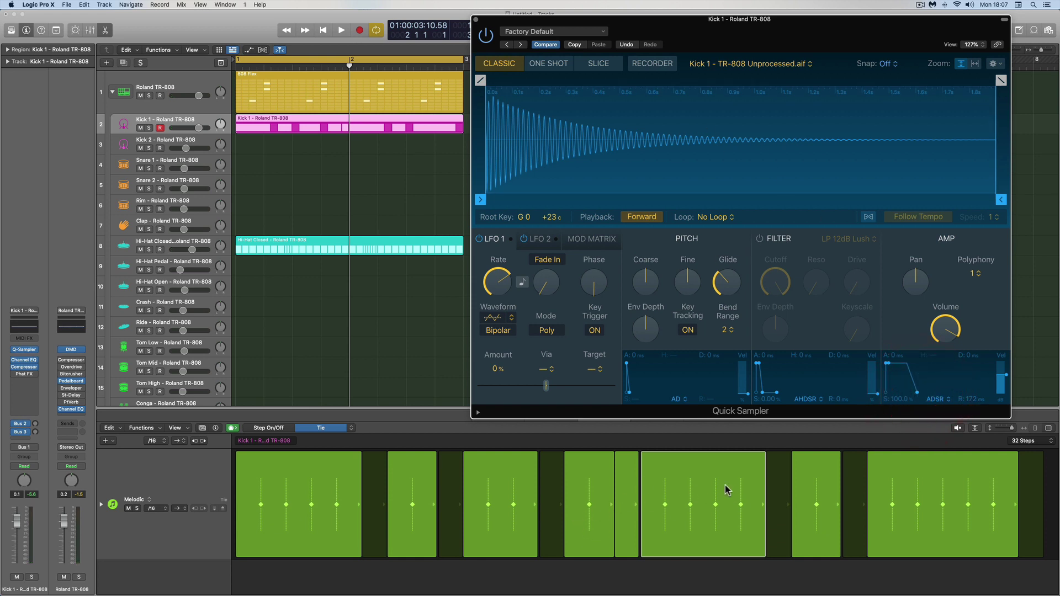
key(space)
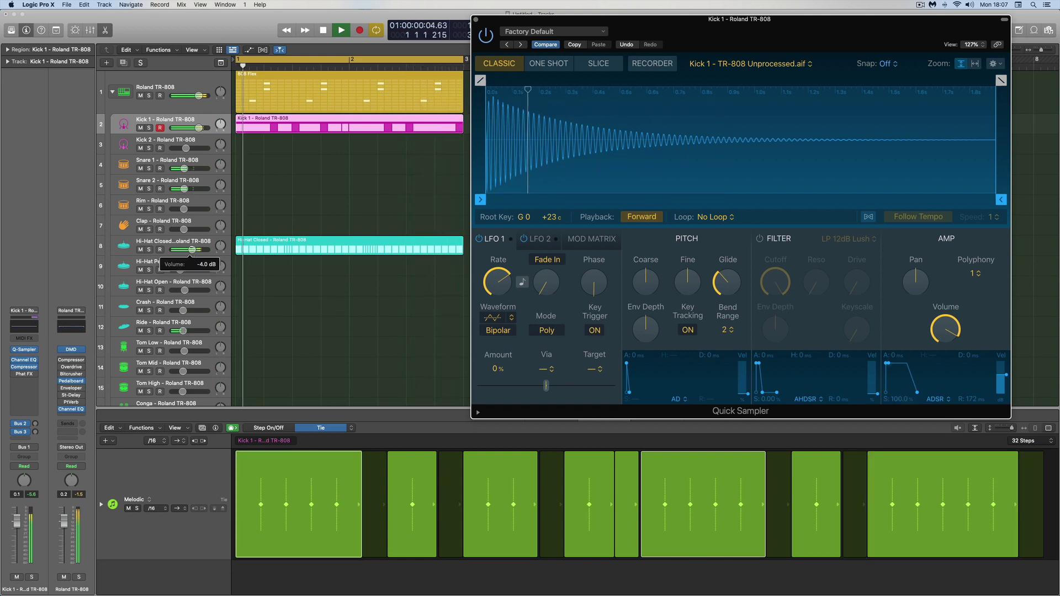
click(192, 251)
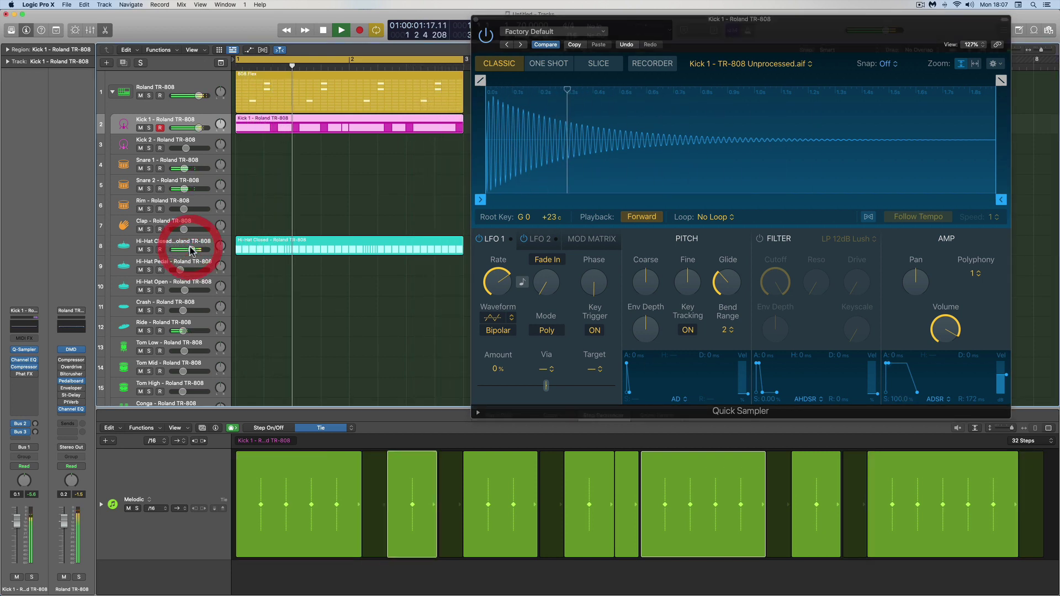
key(space)
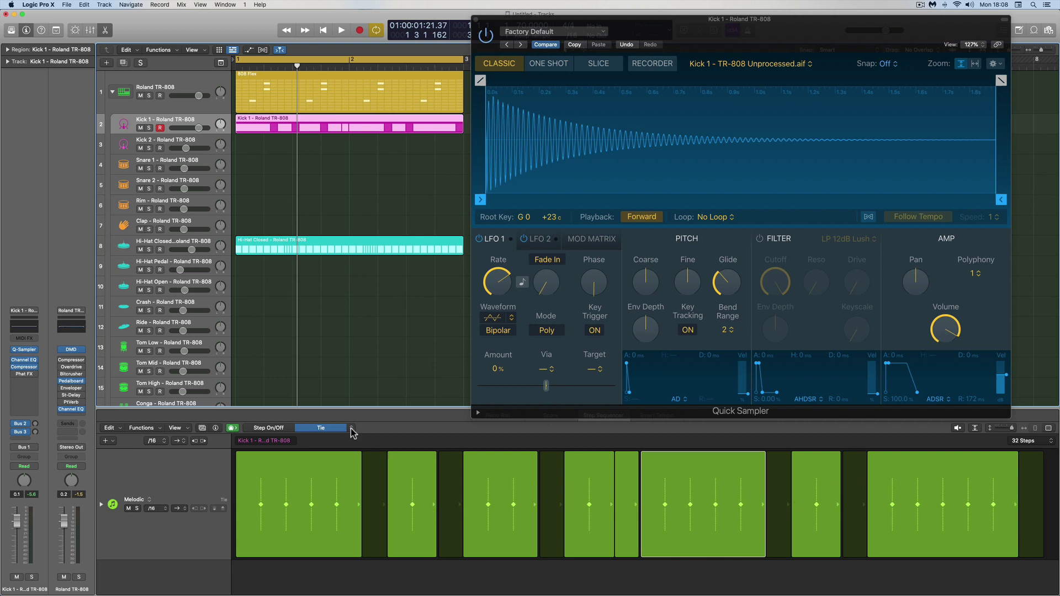
- Load the Hi-Hat Closed pattern and switch its 32 steps to Note Repeat values
click(355, 240)
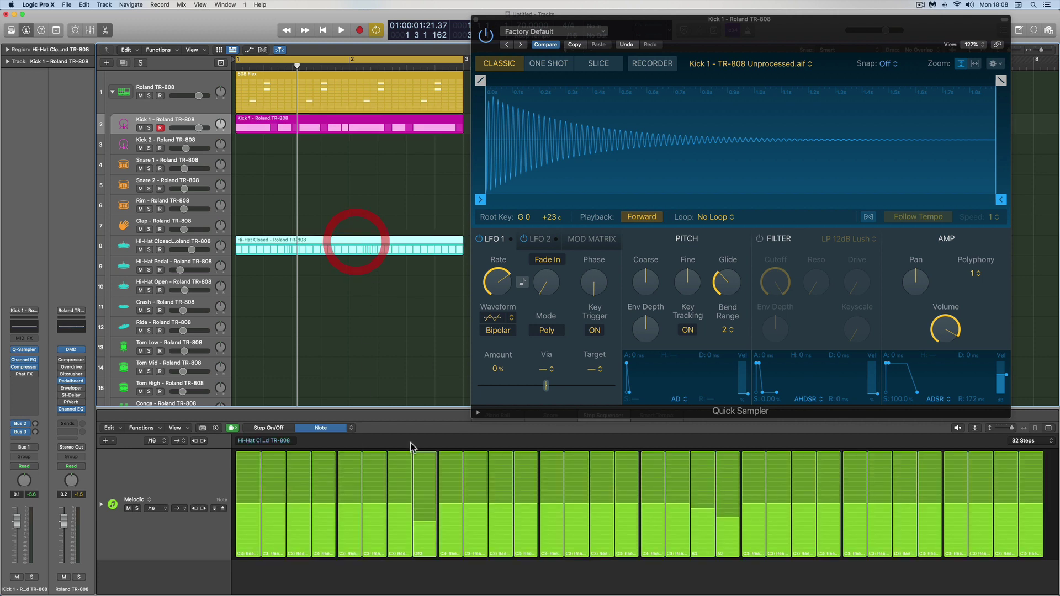
click(352, 429)
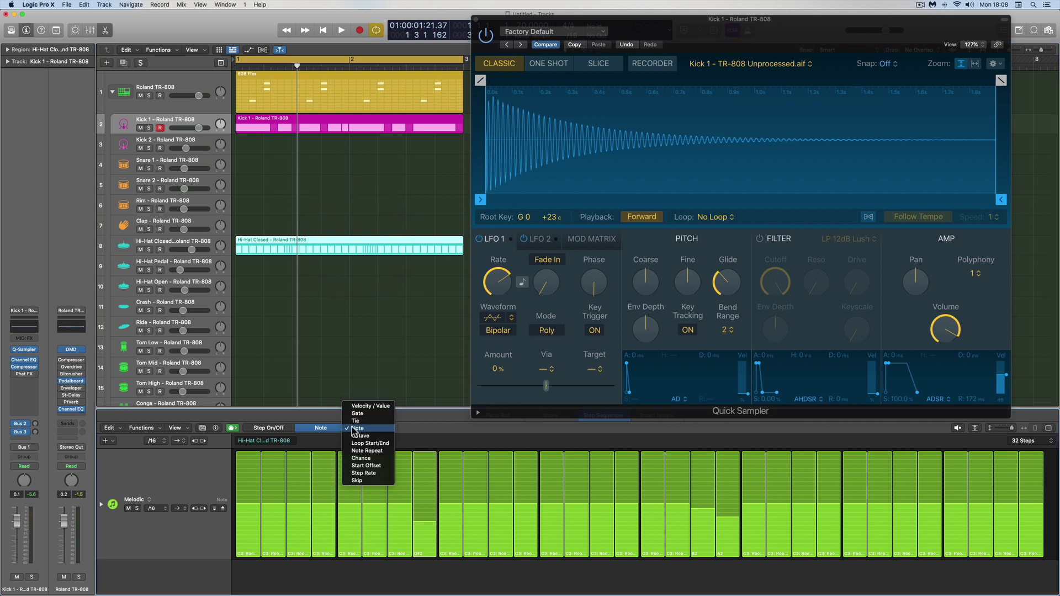
click(370, 450)
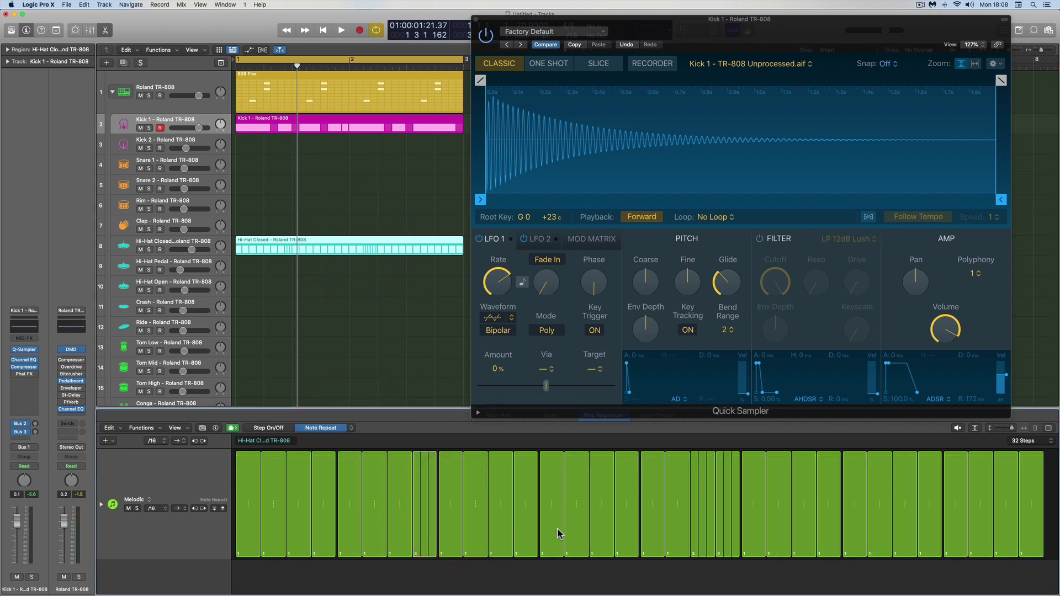